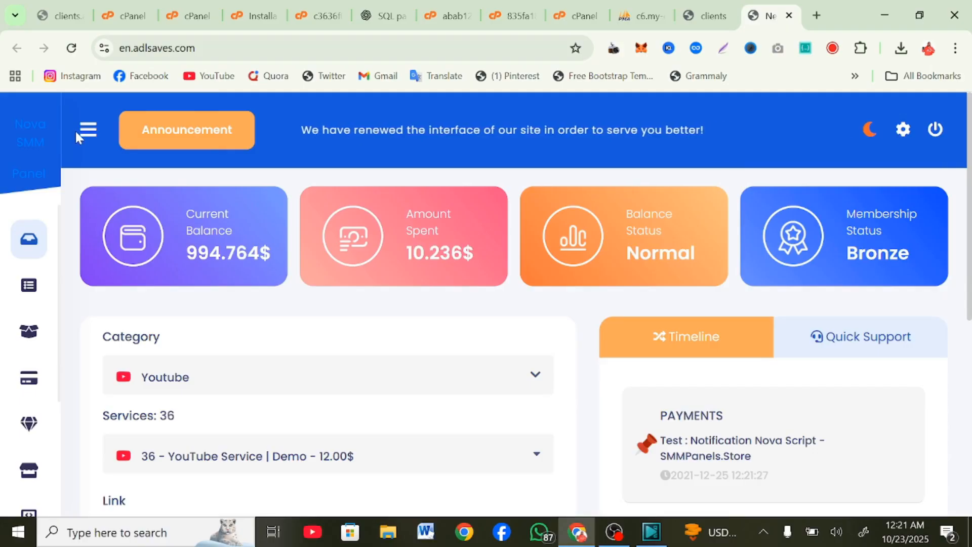
# Step: Turn on dark mode from the side menu, then browse the Services list and the empty Orders page
pyautogui.click(75, 130)
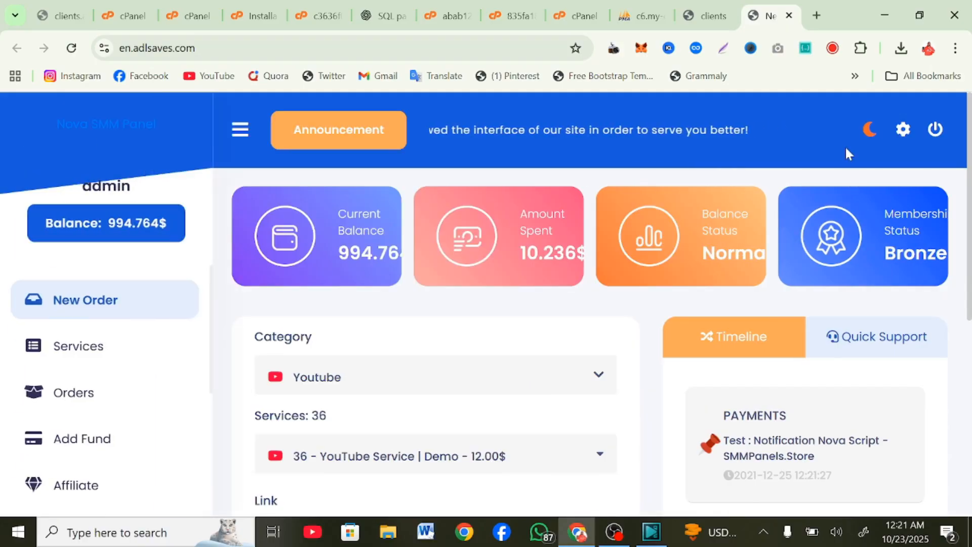
pyautogui.click(869, 130)
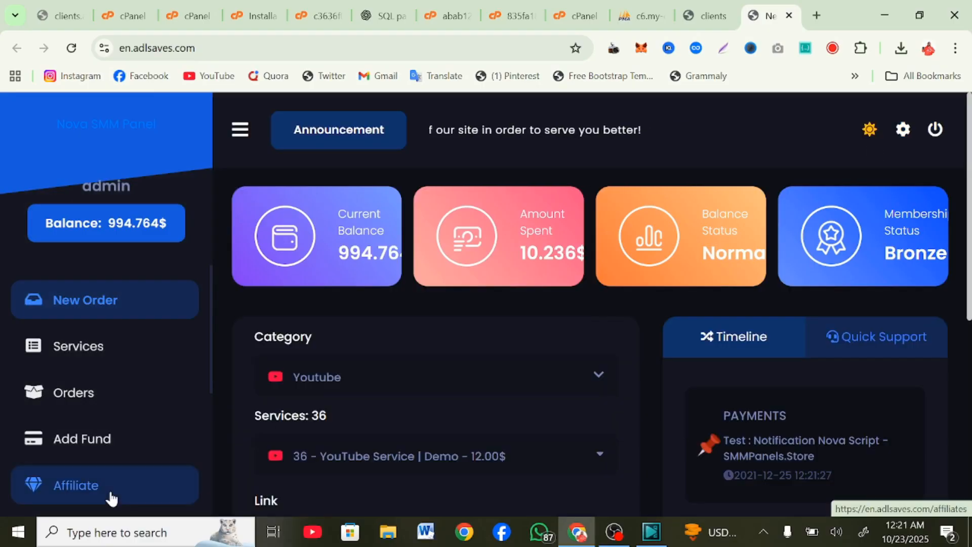
pyautogui.scroll(-4, 109, 489)
pyautogui.scroll(-6, 388, 242)
pyautogui.scroll(6, 388, 246)
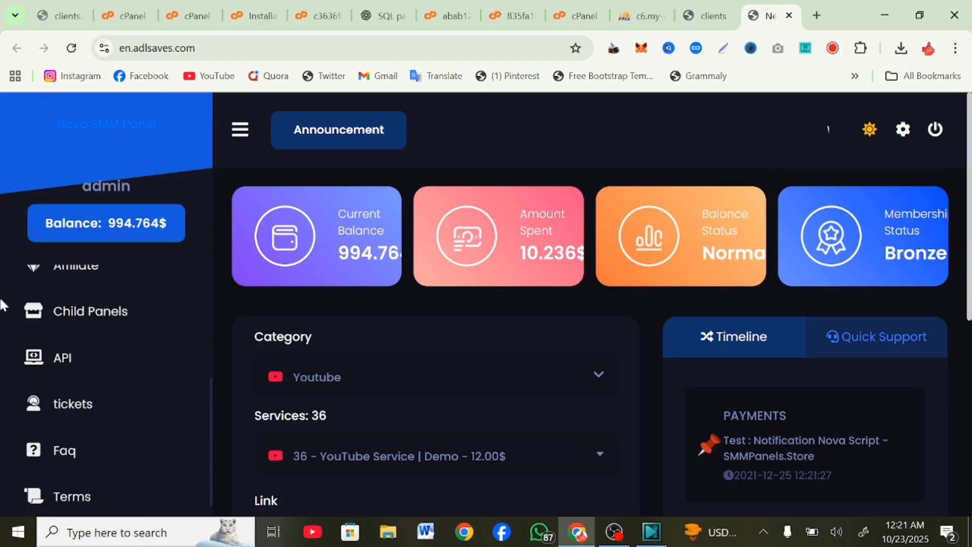
pyautogui.scroll(4, 69, 332)
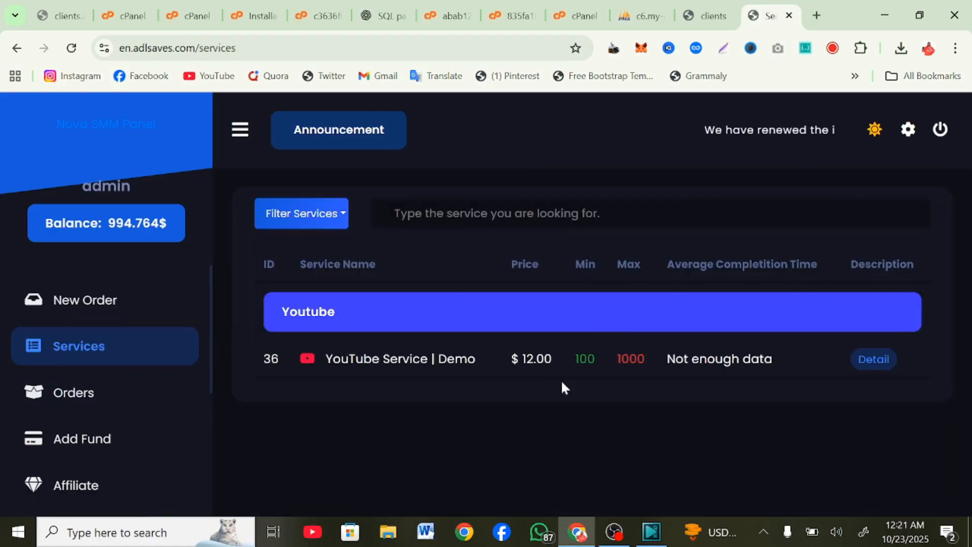
pyautogui.click(74, 399)
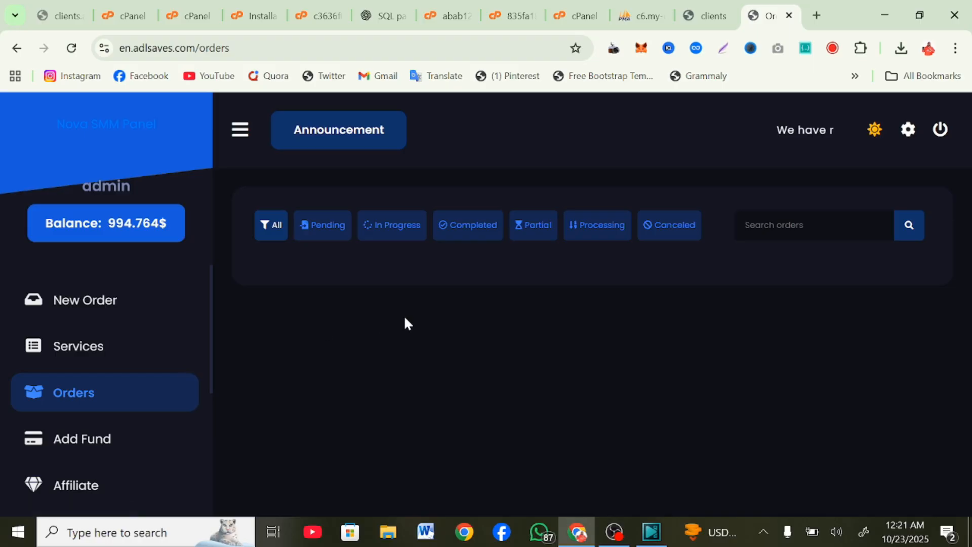
pyautogui.scroll(-2, 94, 435)
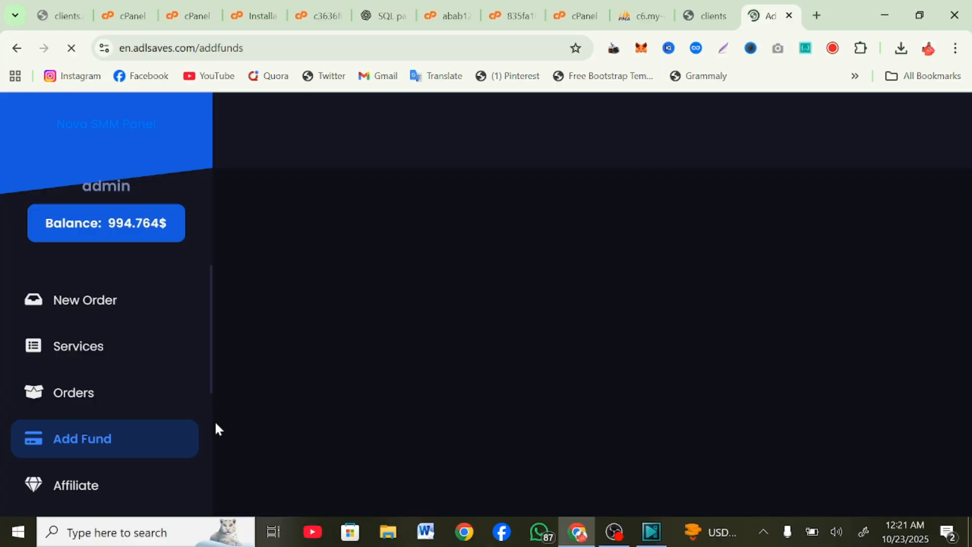
# Step: Review the Add Fund payment methods, leaving Paytr selected
pyautogui.scroll(-3, 187, 395)
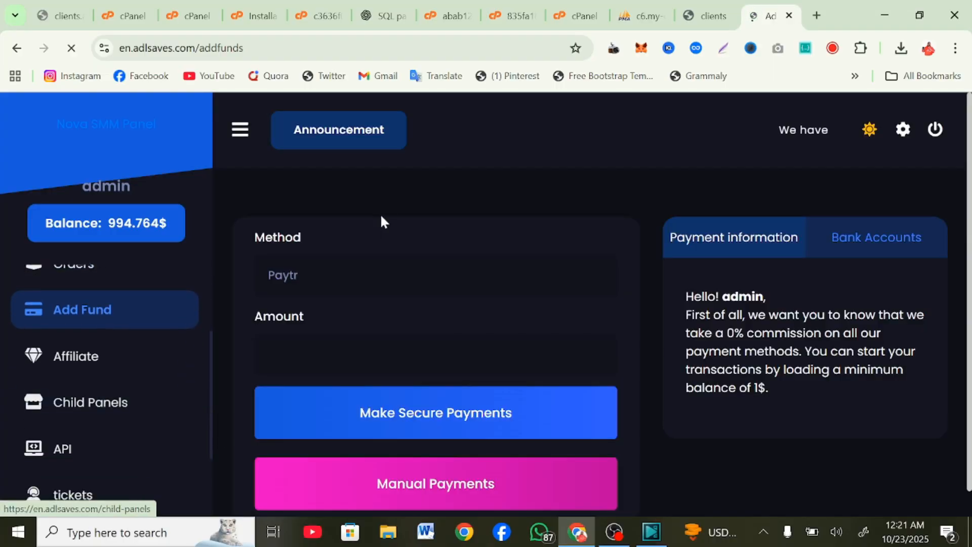
pyautogui.click(384, 275)
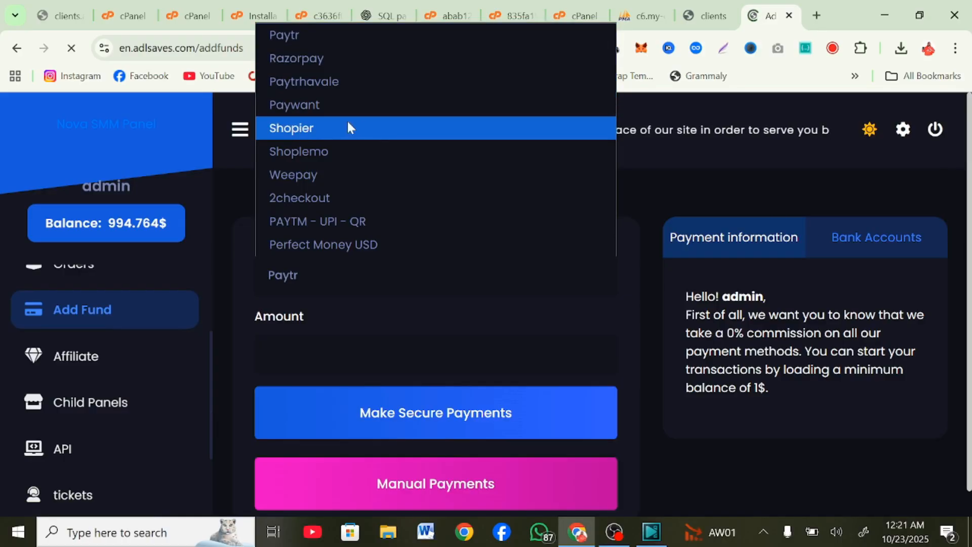
pyautogui.click(118, 369)
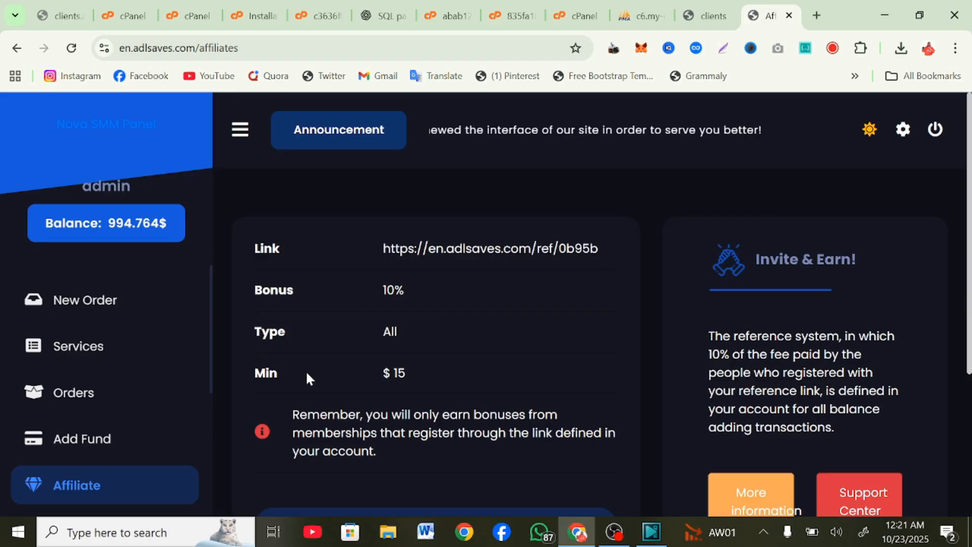
# Step: Look over the Affiliate stats: 0 clicks, 0 users, 0$ payment and 0$ wins
pyautogui.scroll(-4, 557, 310)
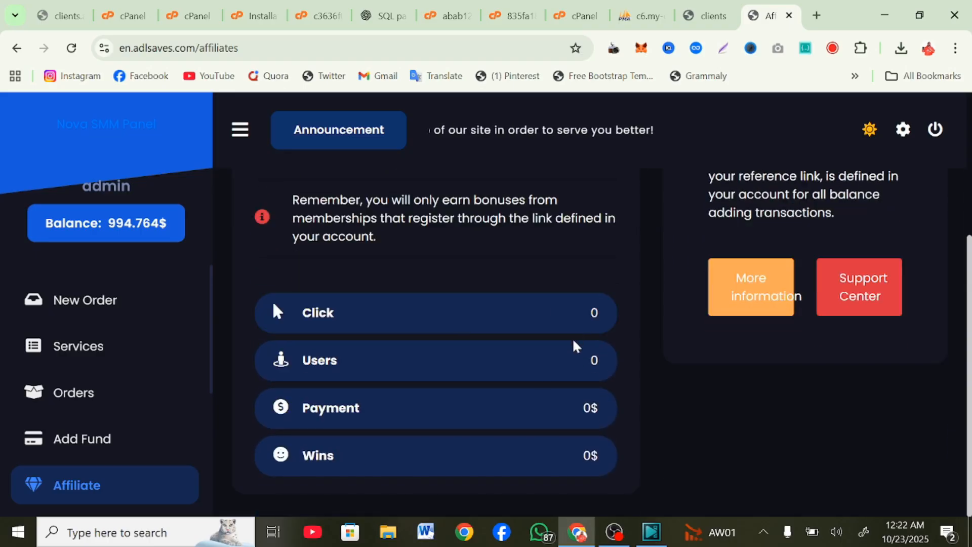
pyautogui.scroll(4, 575, 348)
pyautogui.scroll(-4, 575, 347)
pyautogui.scroll(-5, 96, 471)
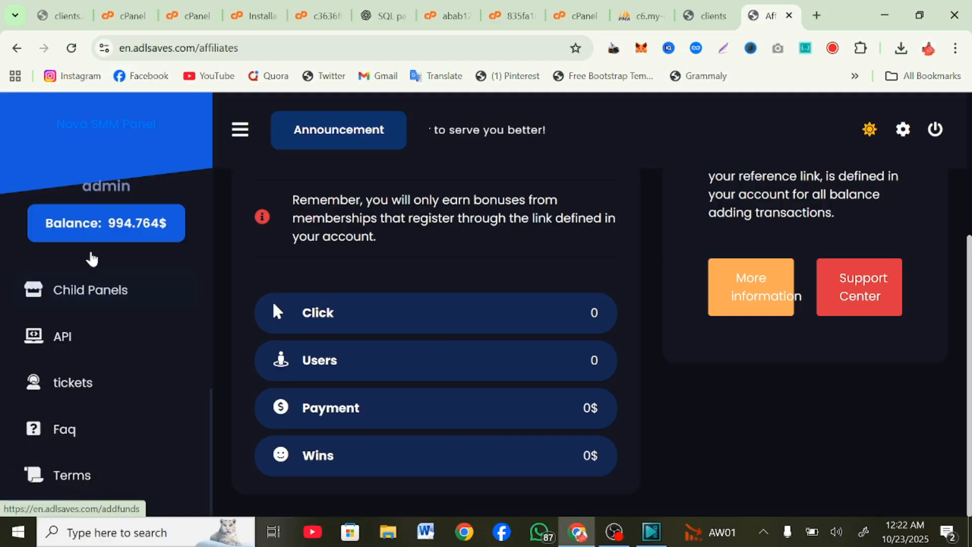
pyautogui.scroll(3, 91, 256)
pyautogui.scroll(2, 90, 365)
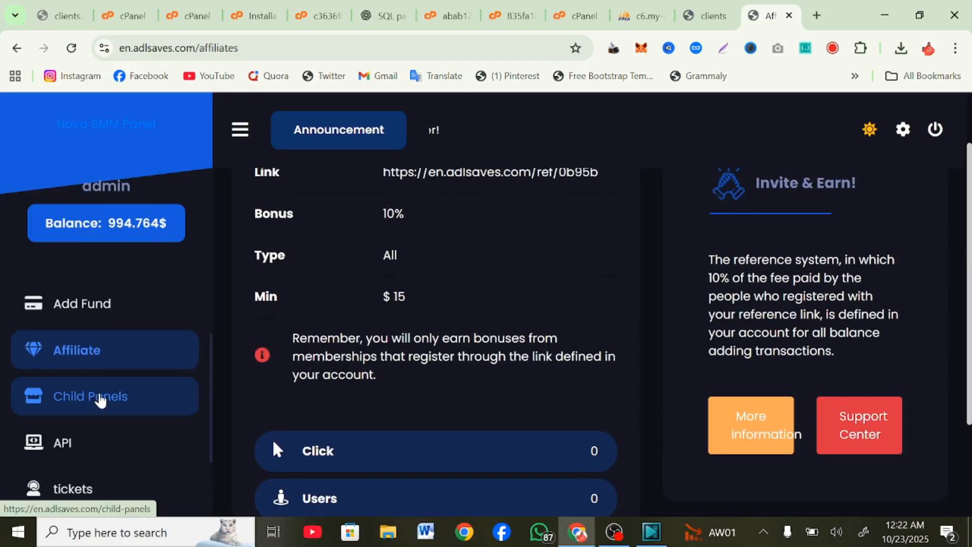
# Step: Open the API documentation page and scroll through it
pyautogui.click(68, 454)
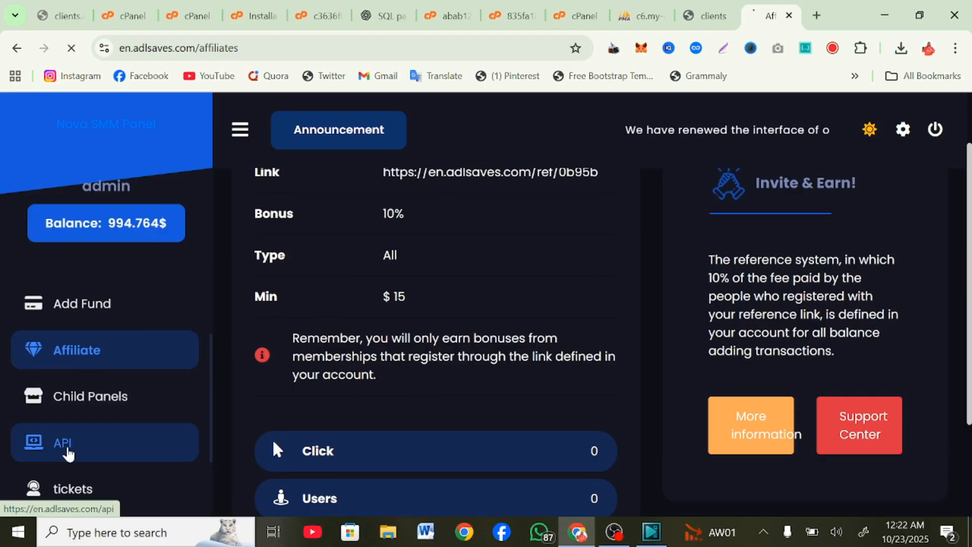
pyautogui.scroll(-2, 65, 456)
pyautogui.scroll(-3, 65, 456)
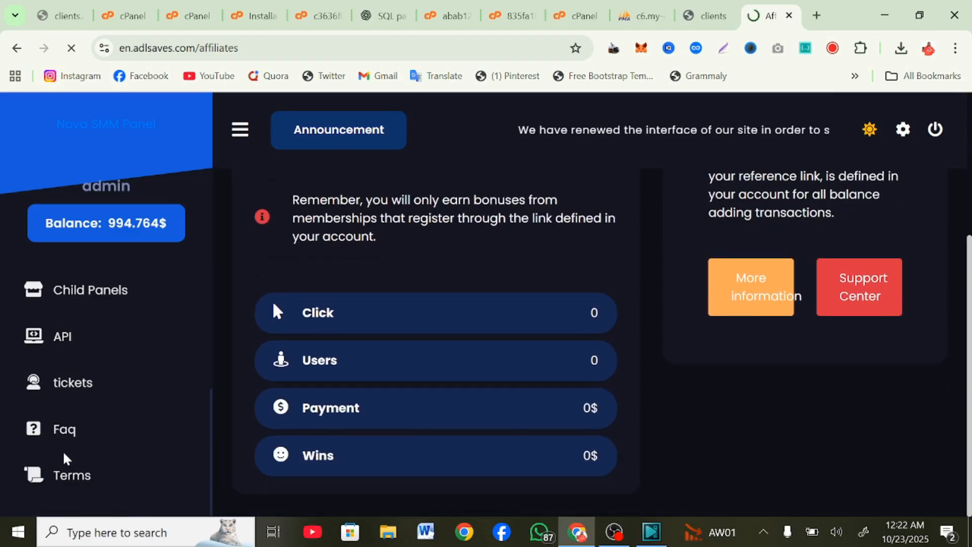
pyautogui.scroll(1, 69, 400)
pyautogui.scroll(1, 69, 400)
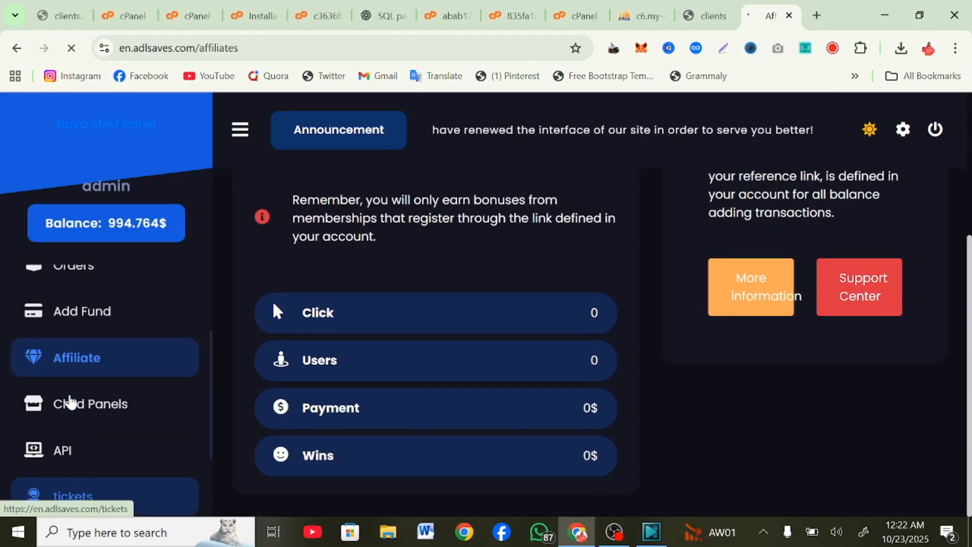
pyautogui.scroll(2, 71, 401)
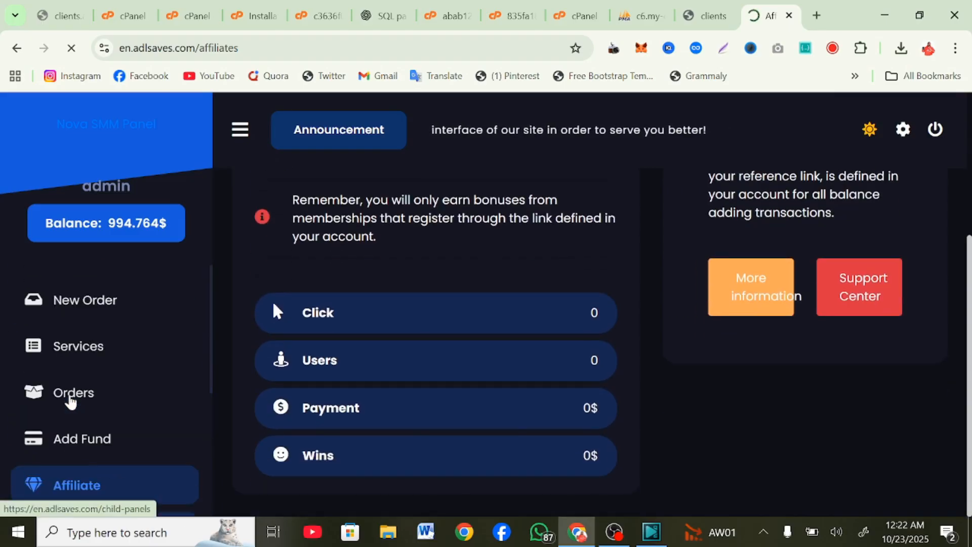
# Step: Switch the site back to light mode
pyautogui.click(870, 130)
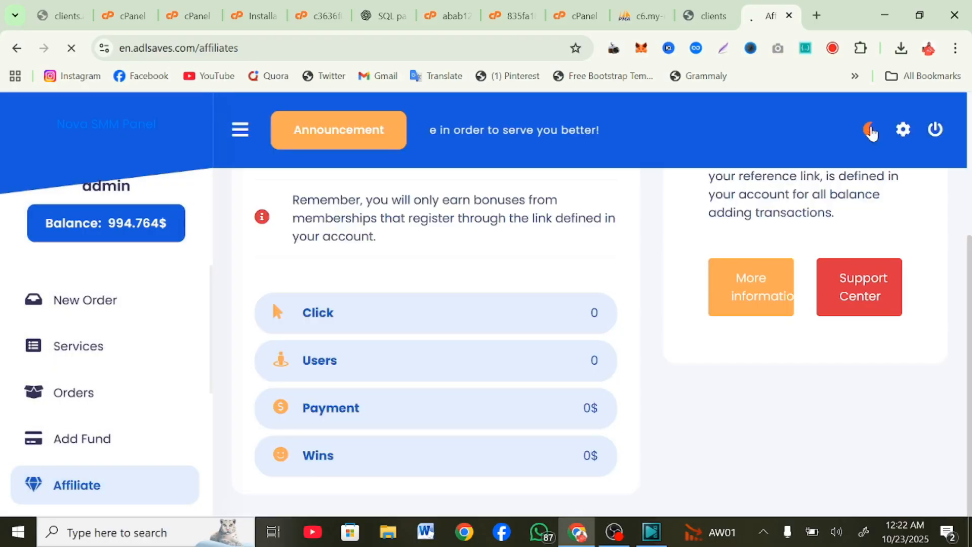
pyautogui.scroll(4, 651, 217)
pyautogui.scroll(-4, 550, 279)
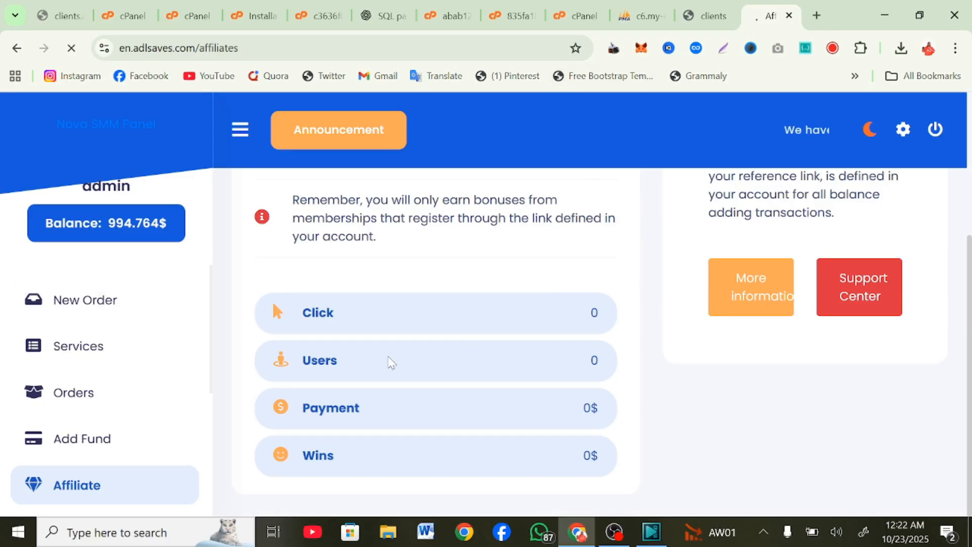
pyautogui.scroll(-4, 92, 377)
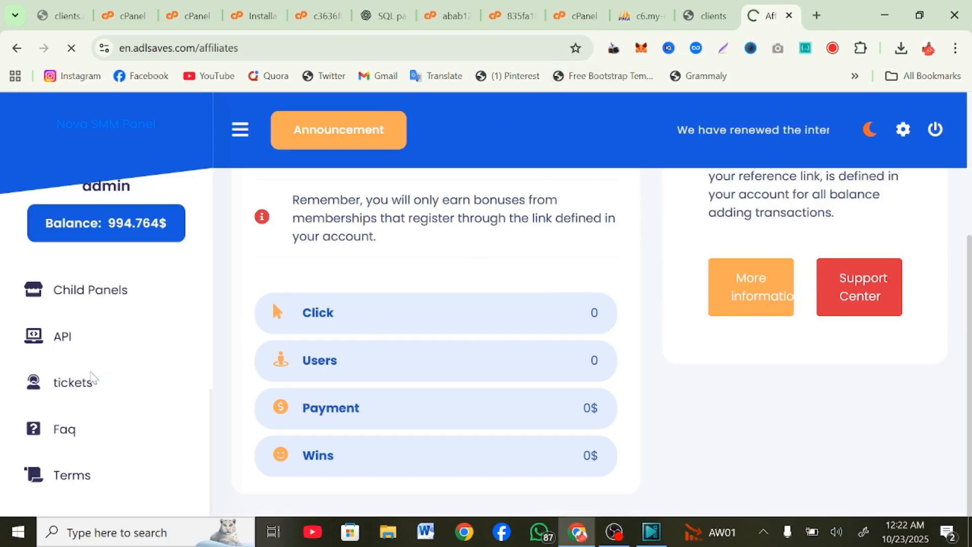
# Step: Read through the API balance and Create refill sections, then return to New Order
pyautogui.scroll(-8, 373, 389)
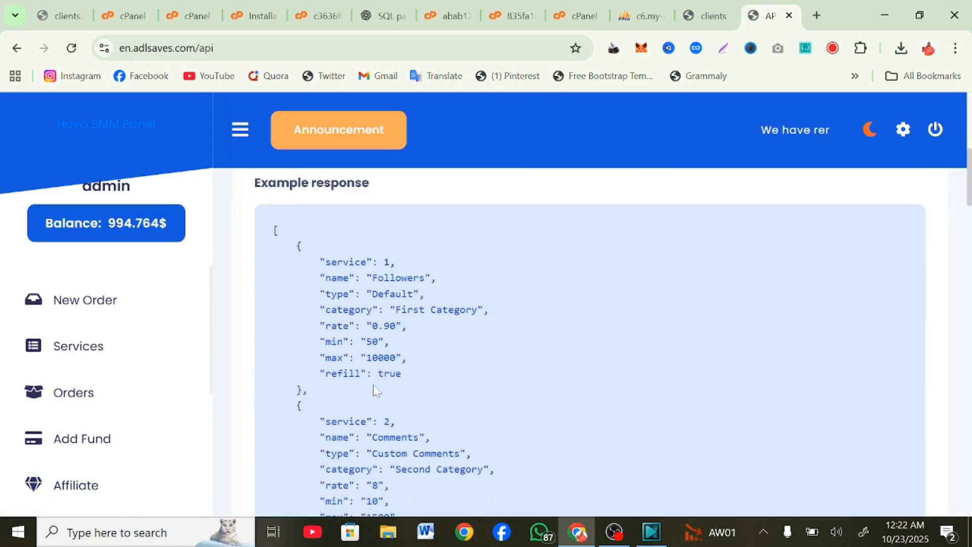
pyautogui.scroll(-20, 373, 390)
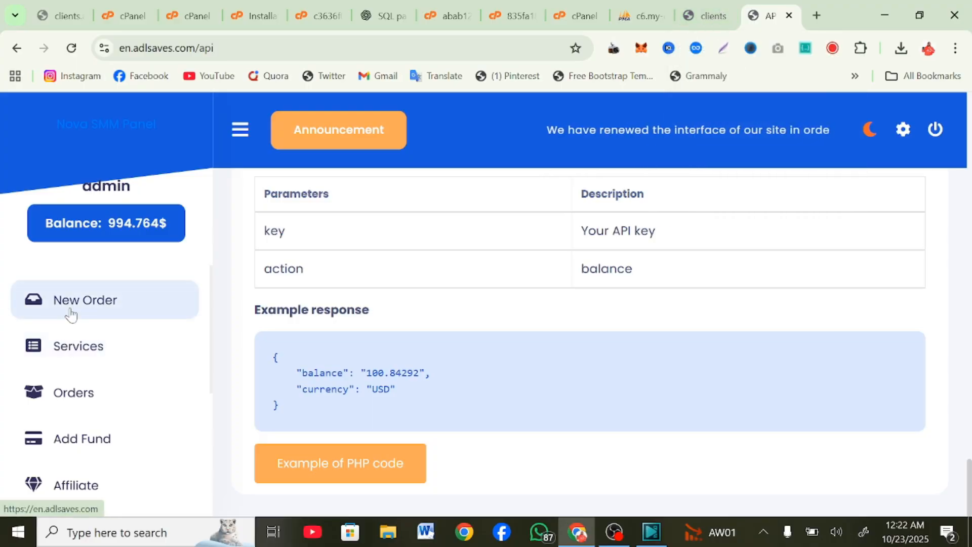
pyautogui.scroll(-10, 71, 314)
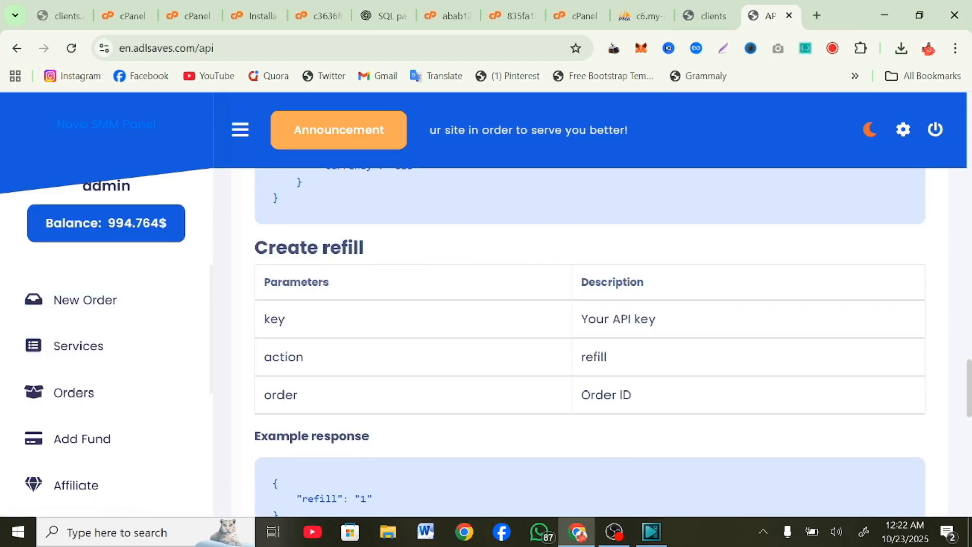
pyautogui.click(55, 318)
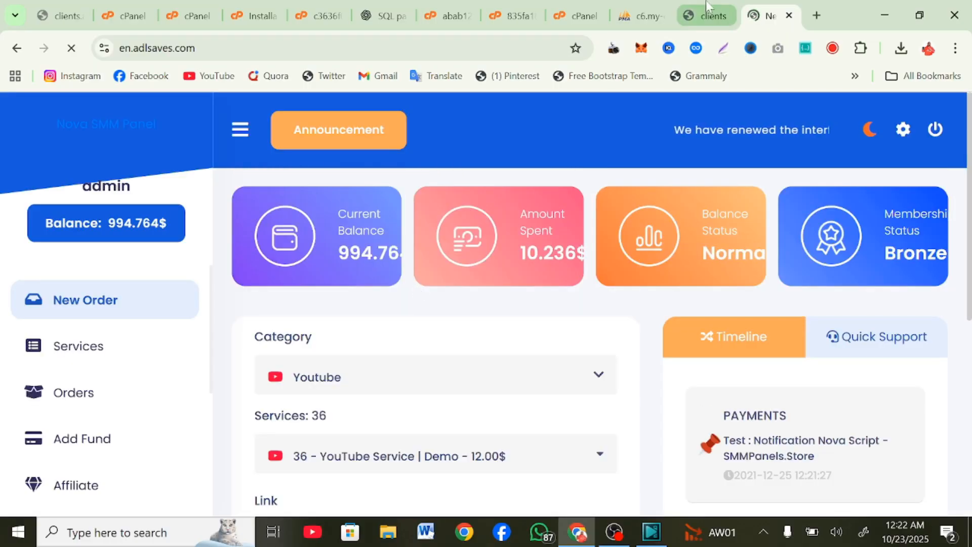
# Step: In the admin tab, dismiss the save-password popup, view the empty Orders list, and go to Appearance
pyautogui.click(713, 15)
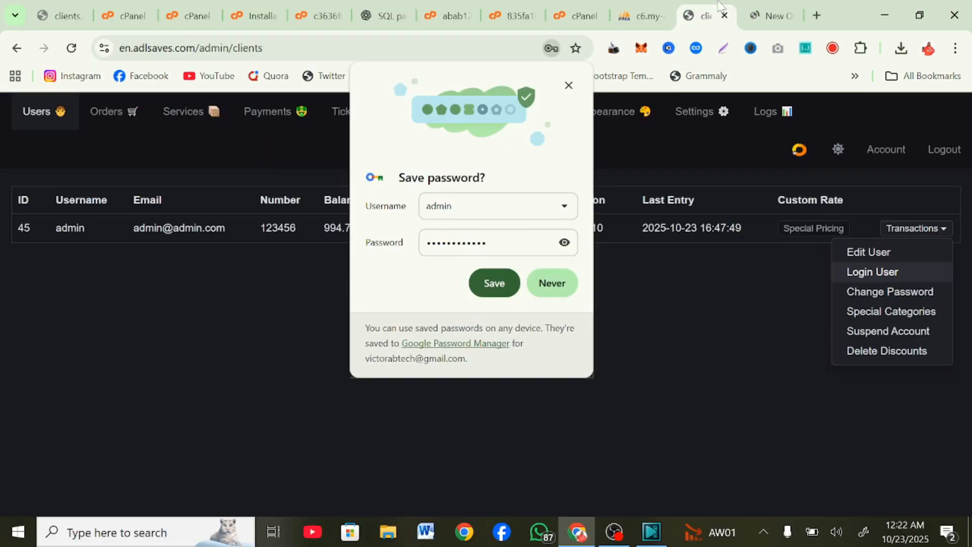
pyautogui.click(568, 85)
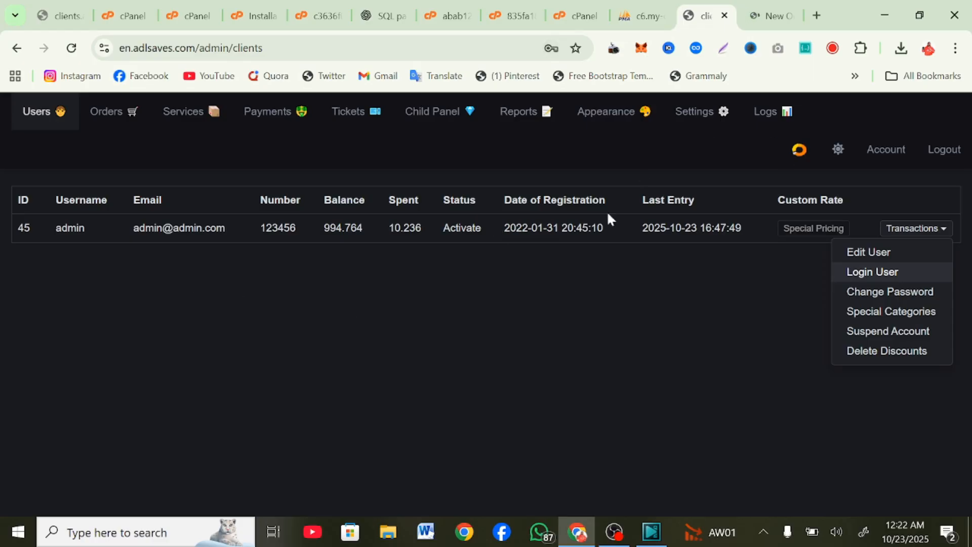
pyautogui.click(115, 118)
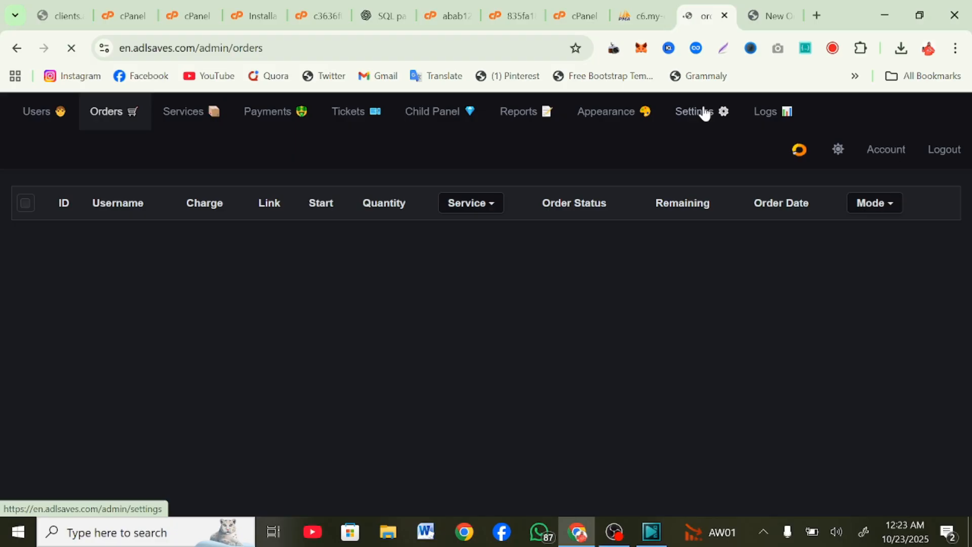
pyautogui.click(614, 118)
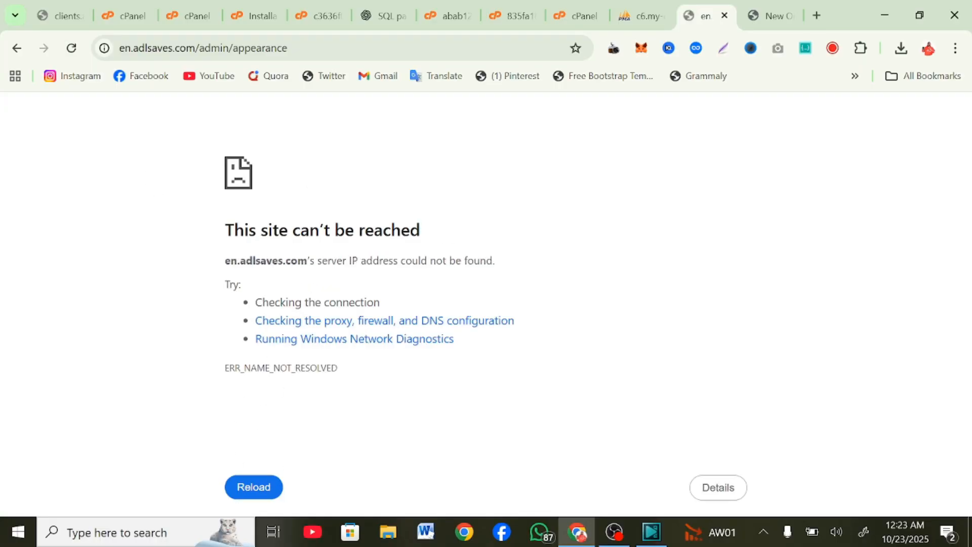
pyautogui.click(257, 485)
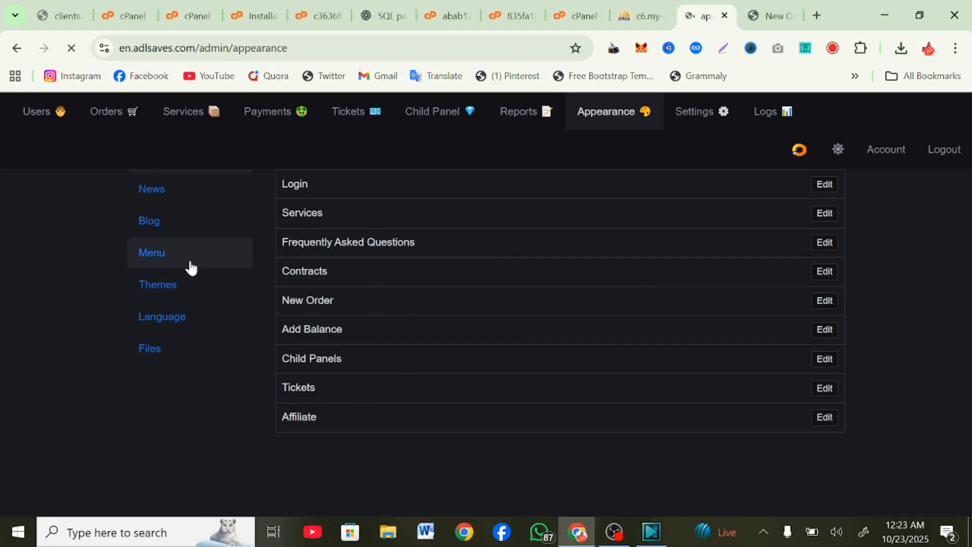
pyautogui.click(172, 287)
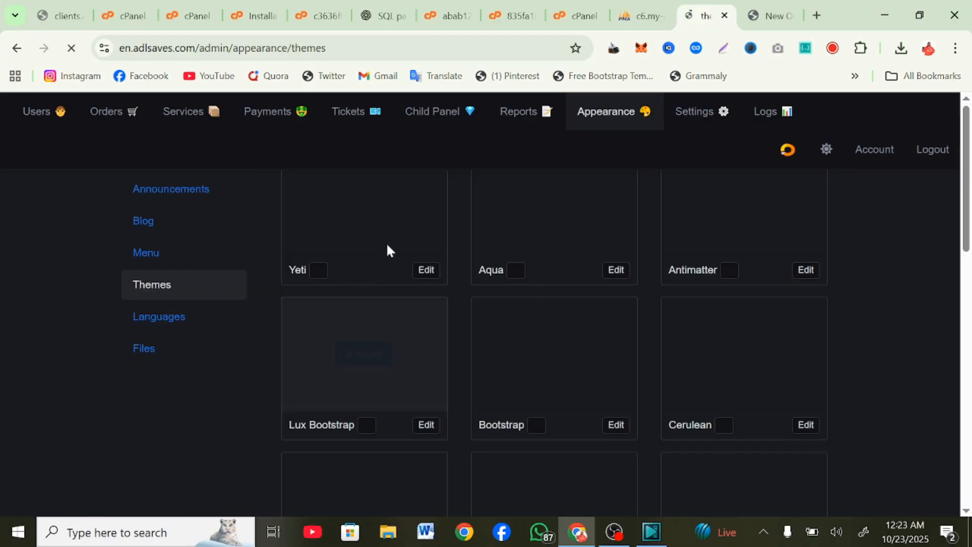
pyautogui.moveTo(579, 279)
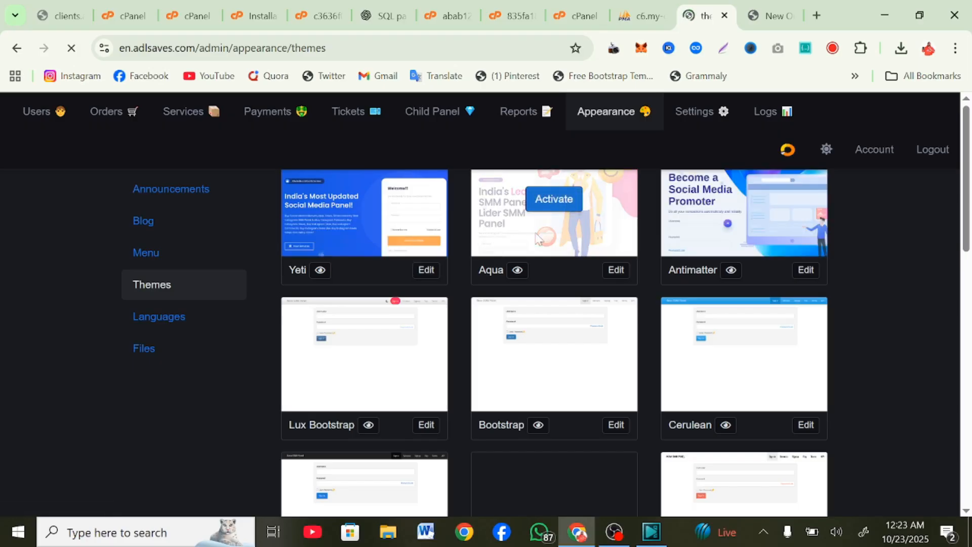
pyautogui.scroll(-6, 471, 354)
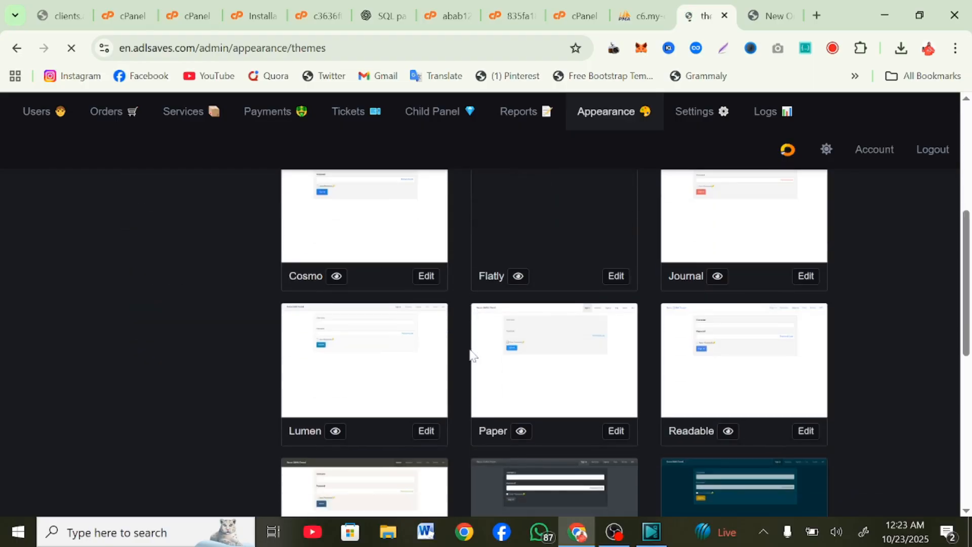
pyautogui.scroll(-6, 469, 347)
pyautogui.scroll(14, 468, 347)
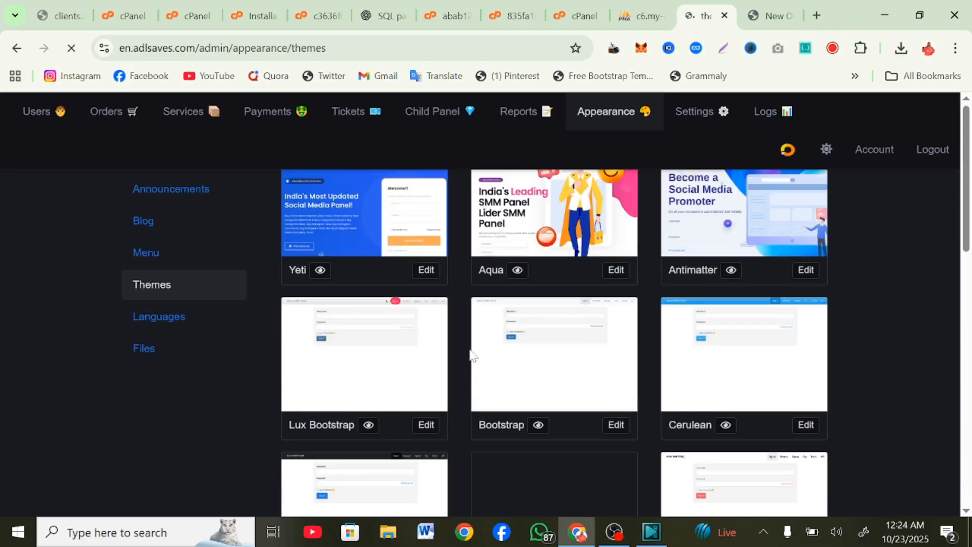
# Step: Preview the live site with the Aqua theme in a new tab
pyautogui.click(512, 275)
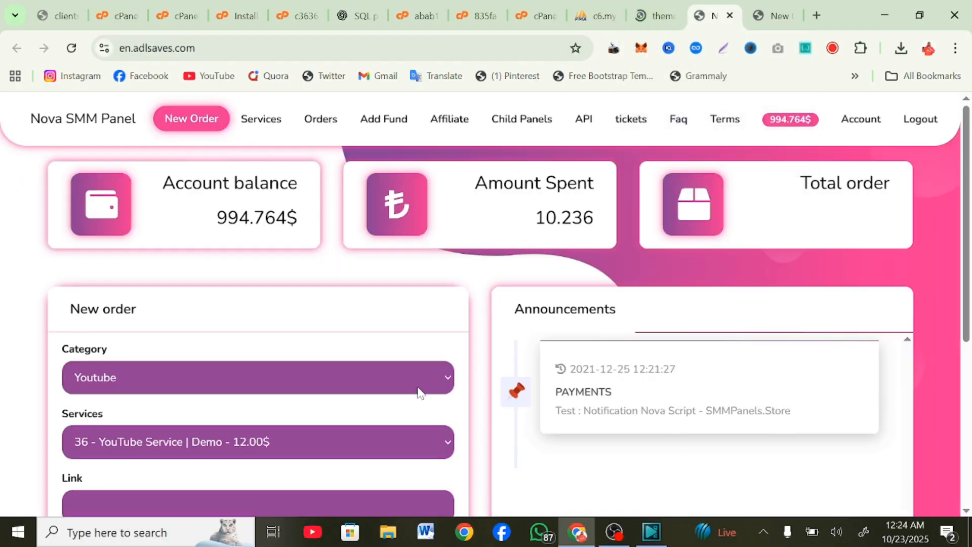
pyautogui.scroll(-5, 418, 392)
pyautogui.scroll(5, 418, 392)
pyautogui.scroll(-5, 418, 393)
pyautogui.scroll(5, 418, 392)
pyautogui.scroll(-5, 418, 392)
pyautogui.scroll(5, 418, 393)
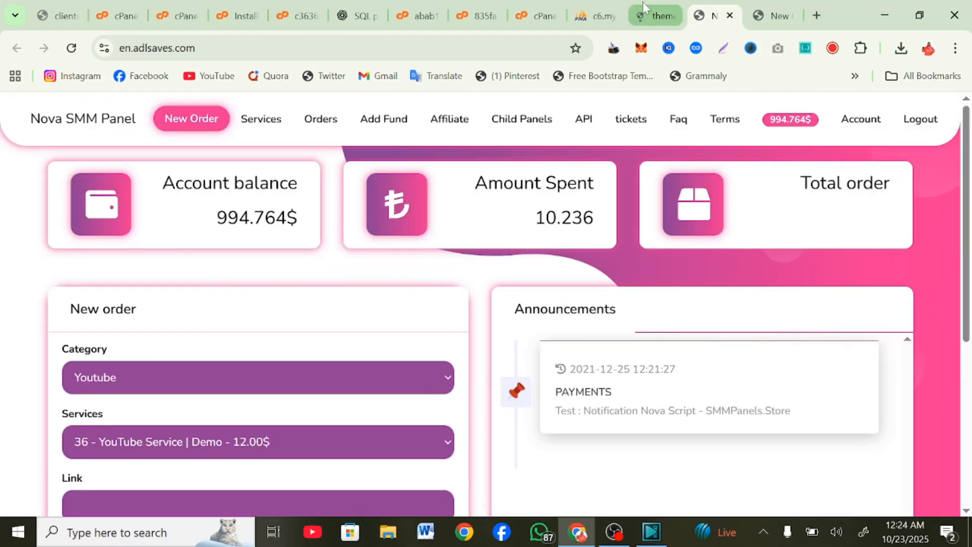
# Step: Compare the blue-themed site with the purple Aqua preview, then return to the themes gallery
pyautogui.moveTo(642, 6)
pyautogui.click(771, 16)
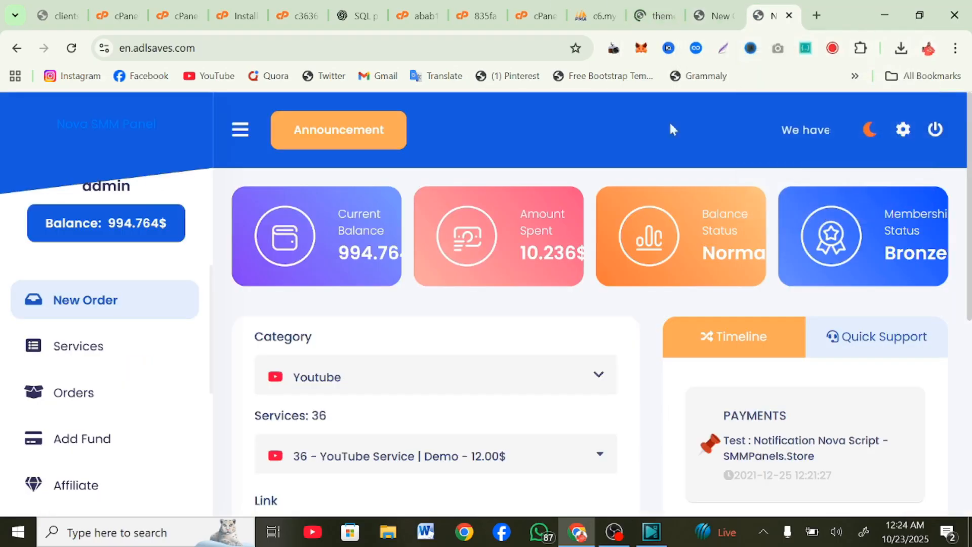
pyautogui.scroll(-5, 511, 387)
pyautogui.scroll(5, 512, 387)
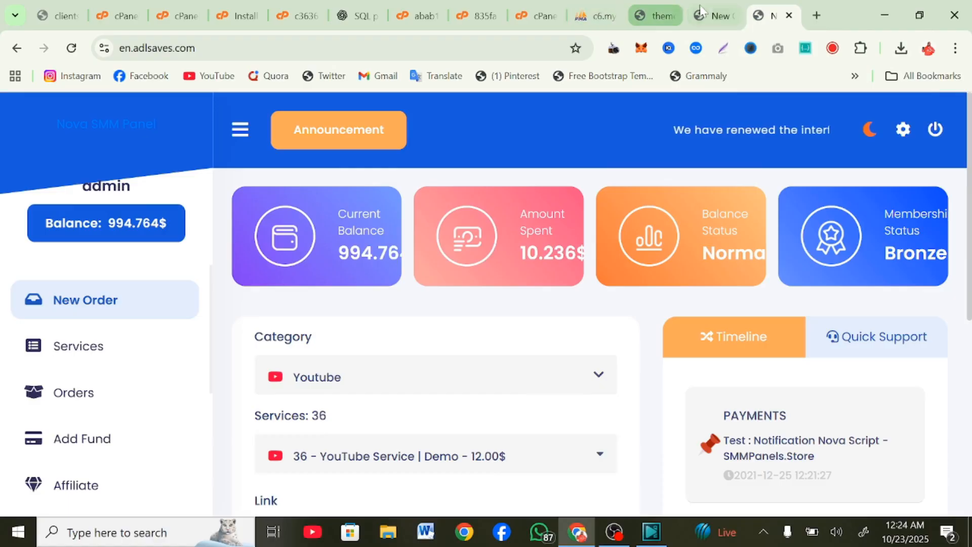
pyautogui.click(713, 15)
pyautogui.scroll(-5, 481, 490)
pyautogui.scroll(5, 481, 490)
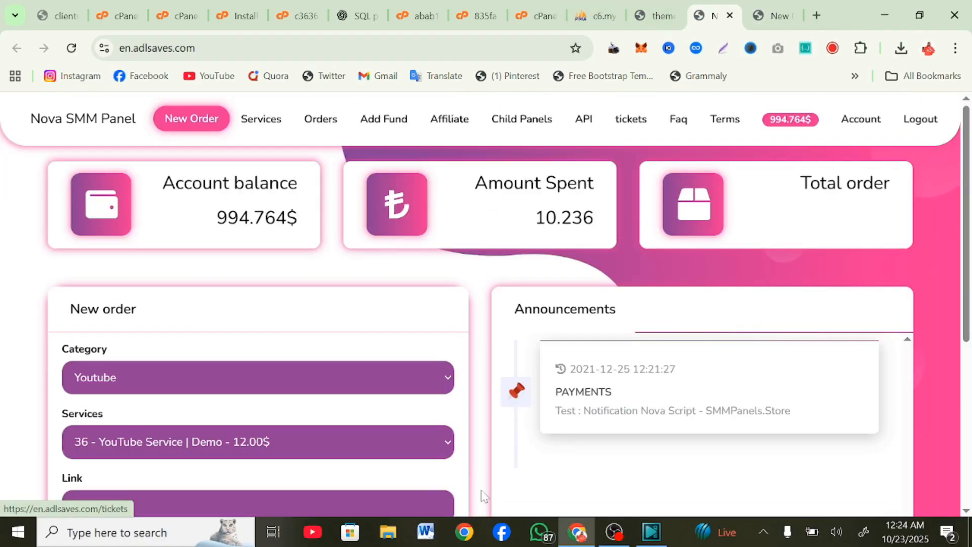
pyautogui.click(651, 13)
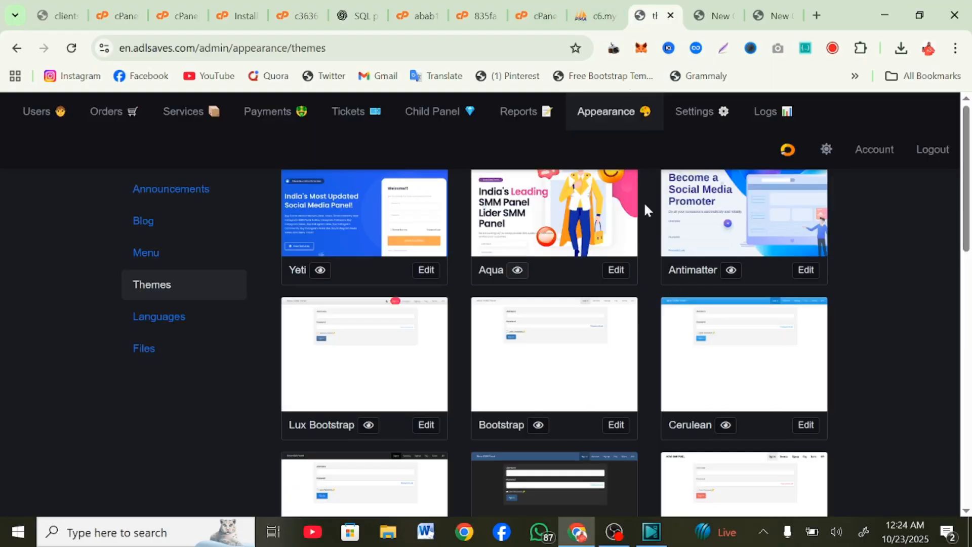
pyautogui.moveTo(803, 261)
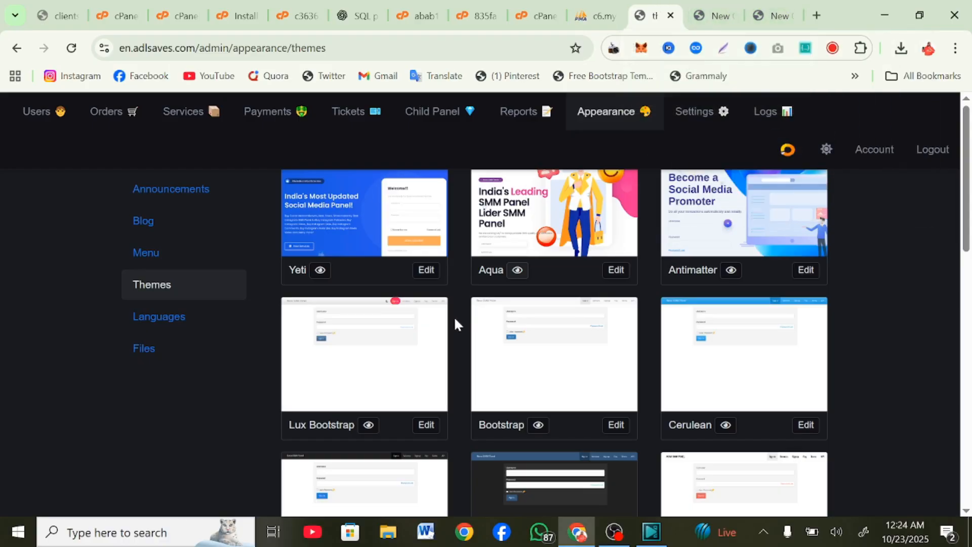
# Step: Open the admin Settings and scroll through the general settings
pyautogui.click(693, 104)
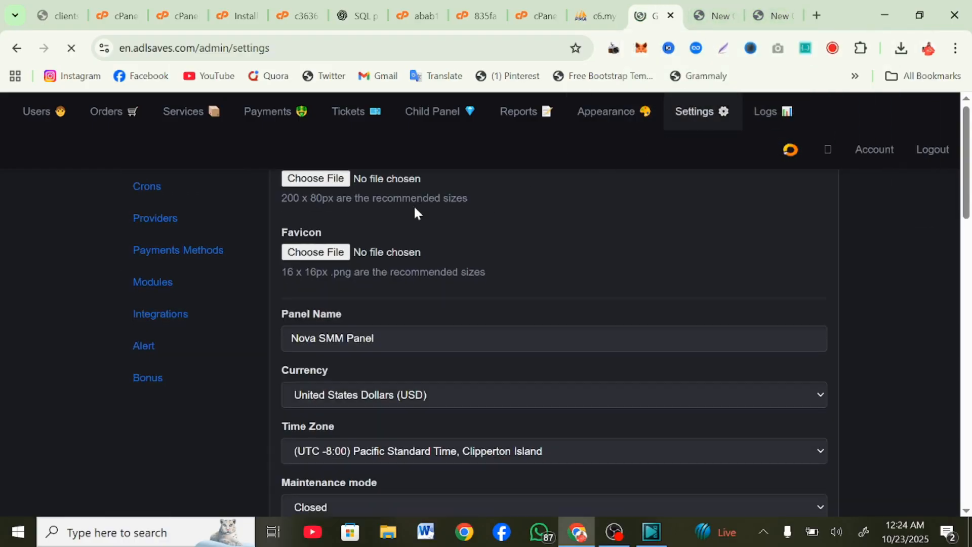
pyautogui.scroll(-3, 414, 209)
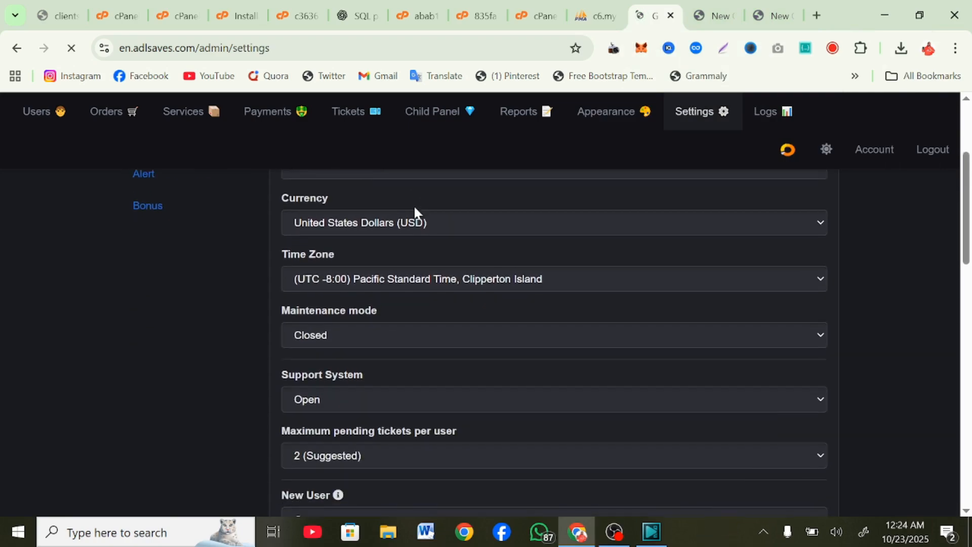
pyautogui.scroll(-3, 414, 208)
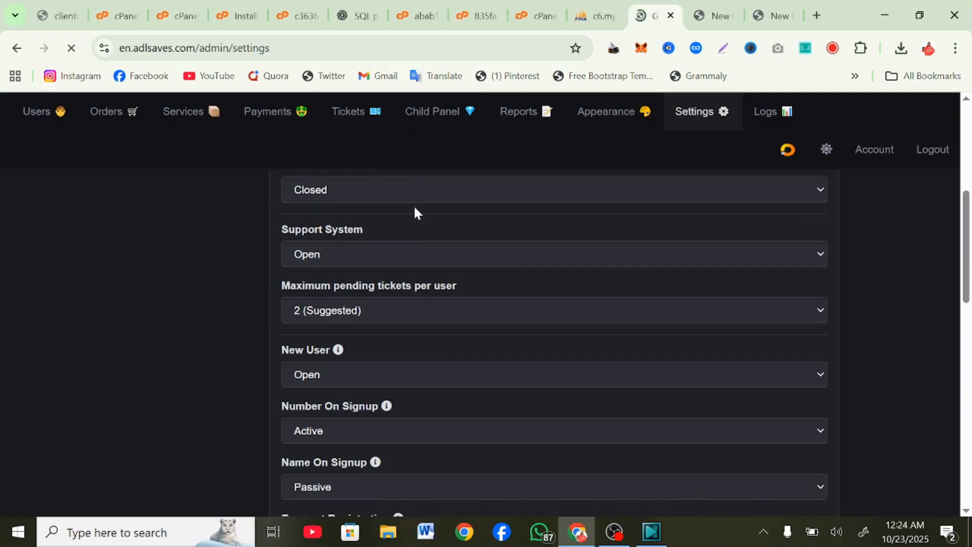
pyautogui.scroll(-4, 414, 208)
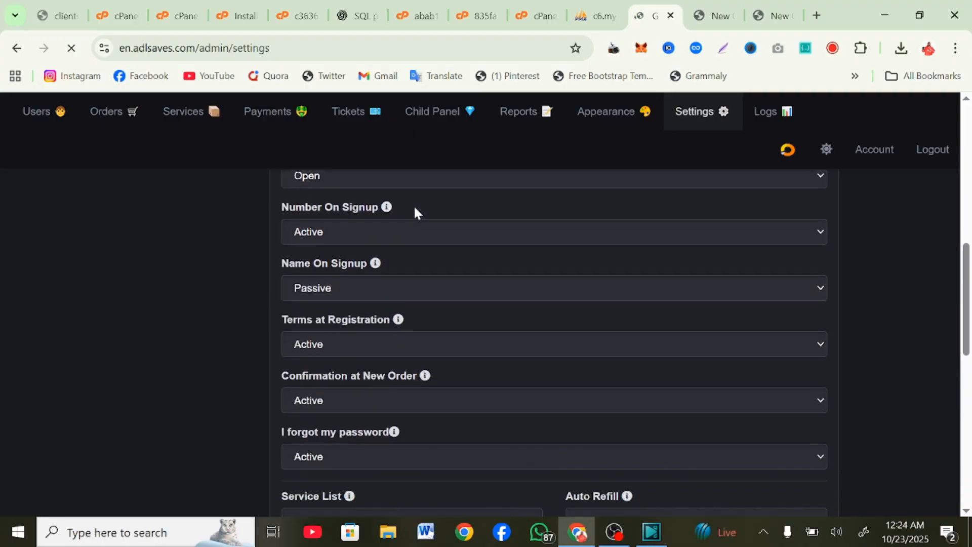
pyautogui.scroll(-10, 415, 212)
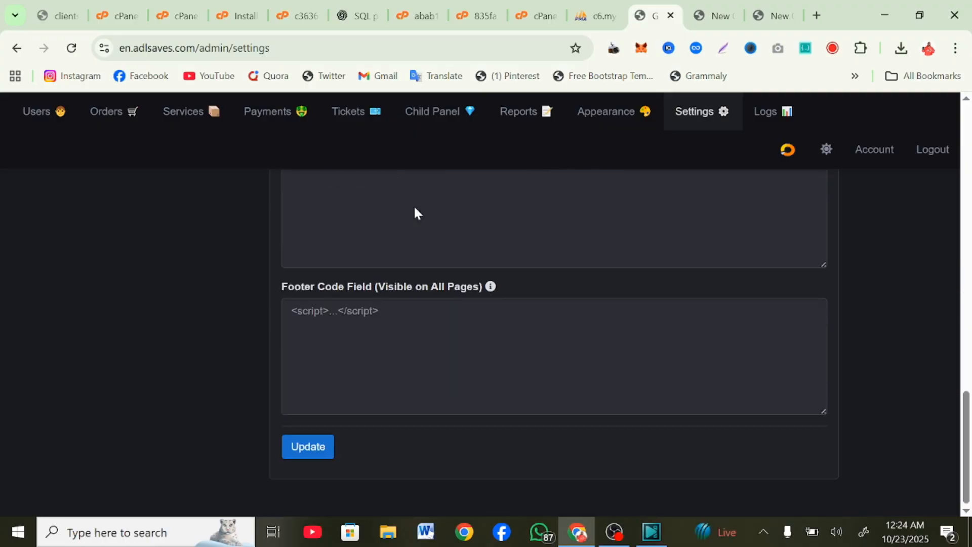
pyautogui.scroll(20, 414, 210)
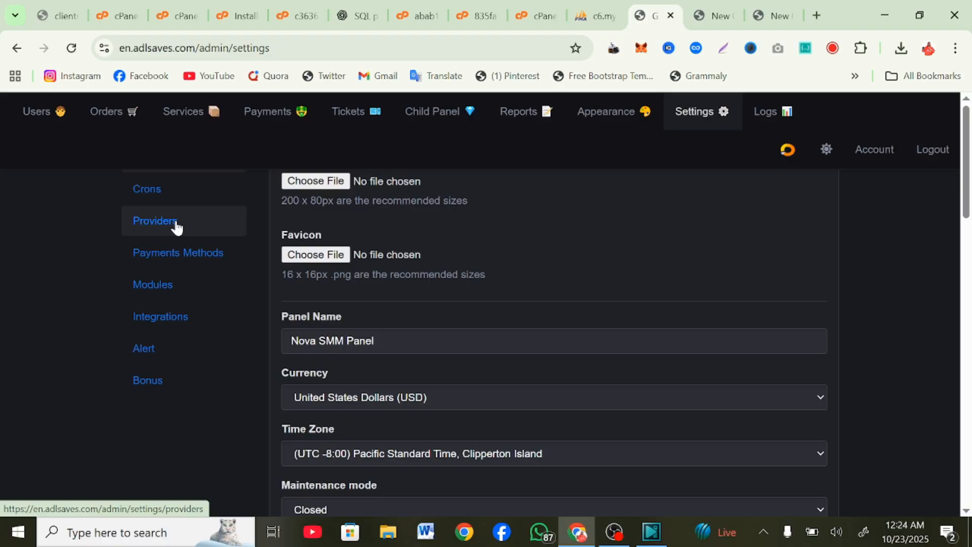
# Step: Check the providers list, then view the Crons jobs and Cron URL
pyautogui.click(176, 227)
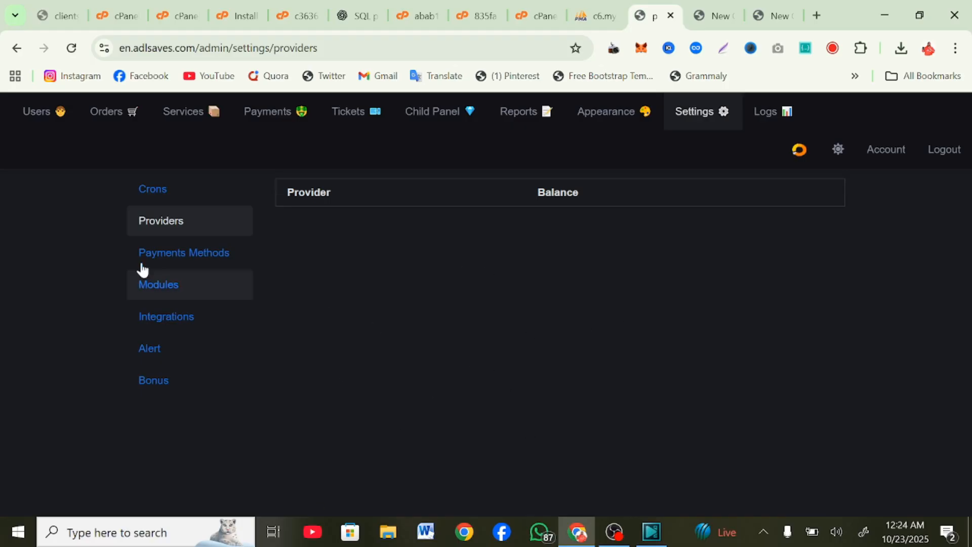
pyautogui.click(157, 200)
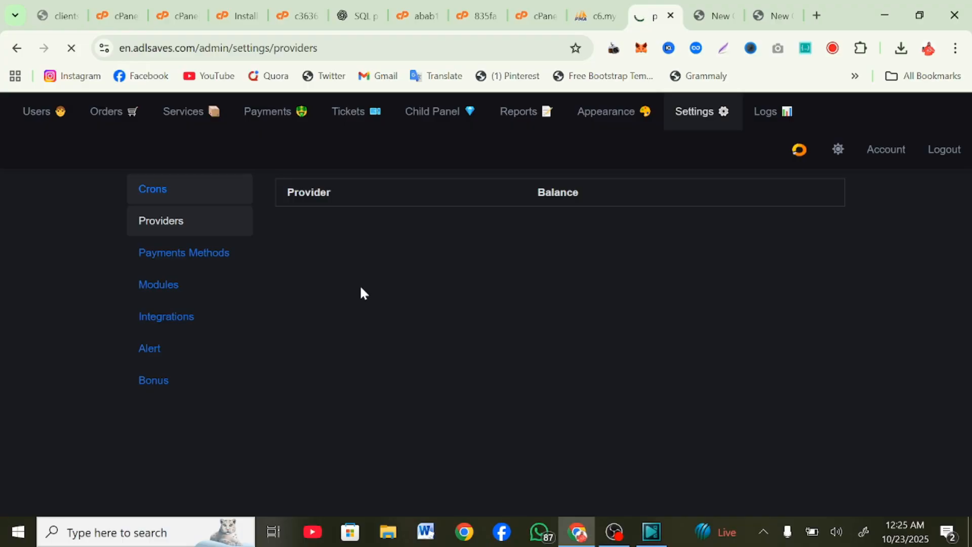
pyautogui.scroll(-3, 362, 290)
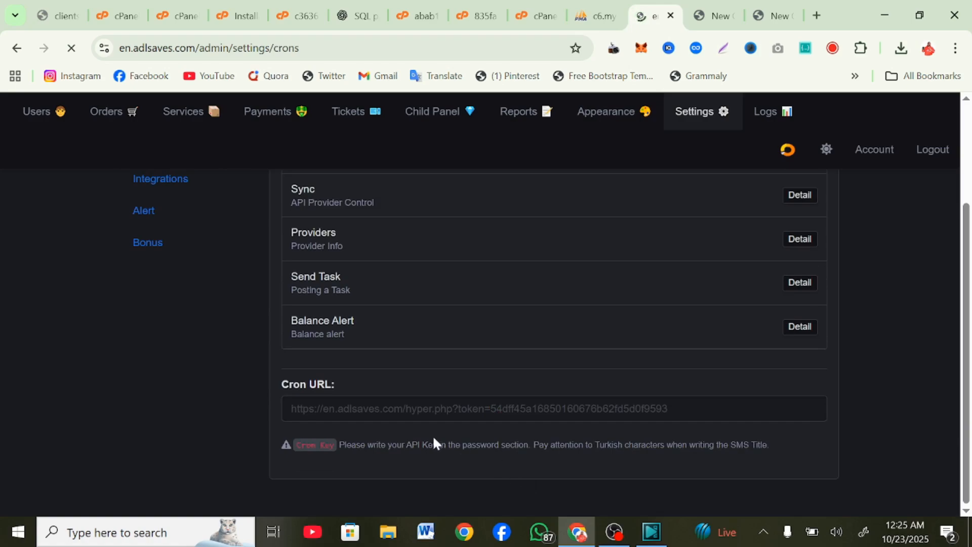
# Step: Select the Cron URL path text
pyautogui.doubleClick(424, 420)
pyautogui.moveTo(424, 420); pyautogui.dragTo(633, 405)
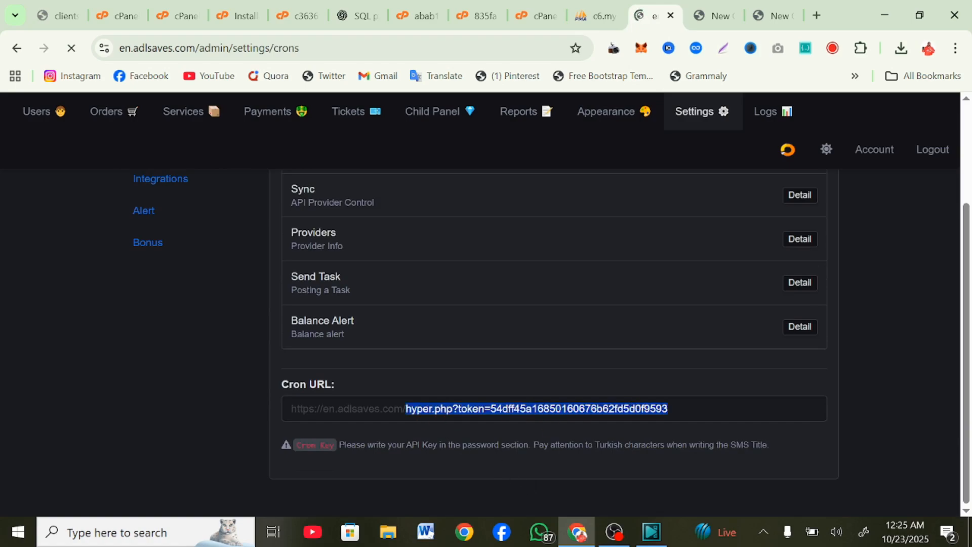
pyautogui.scroll(3, 197, 365)
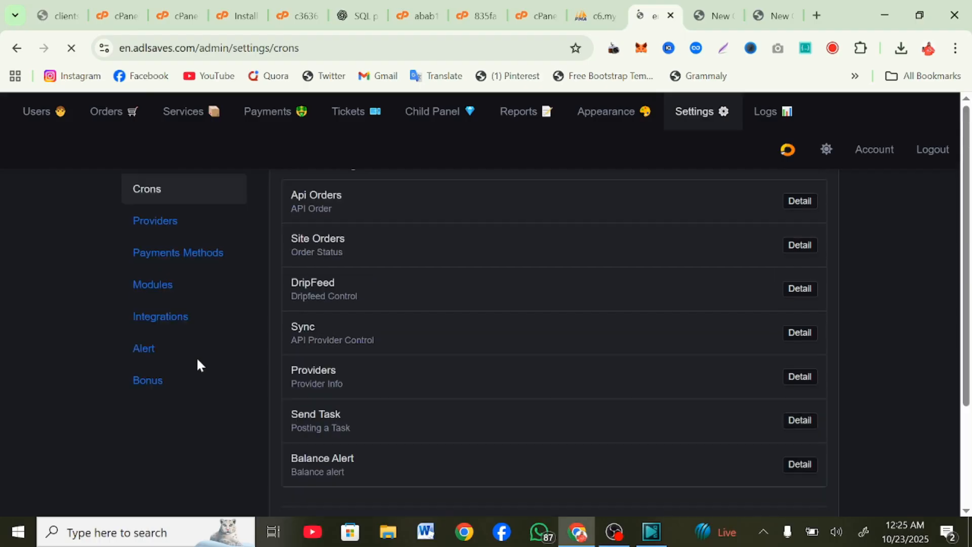
# Step: Scroll the Payment Methods list: Paytr, RazorPay, PayTM and Perfect Money, all enabled
pyautogui.click(190, 253)
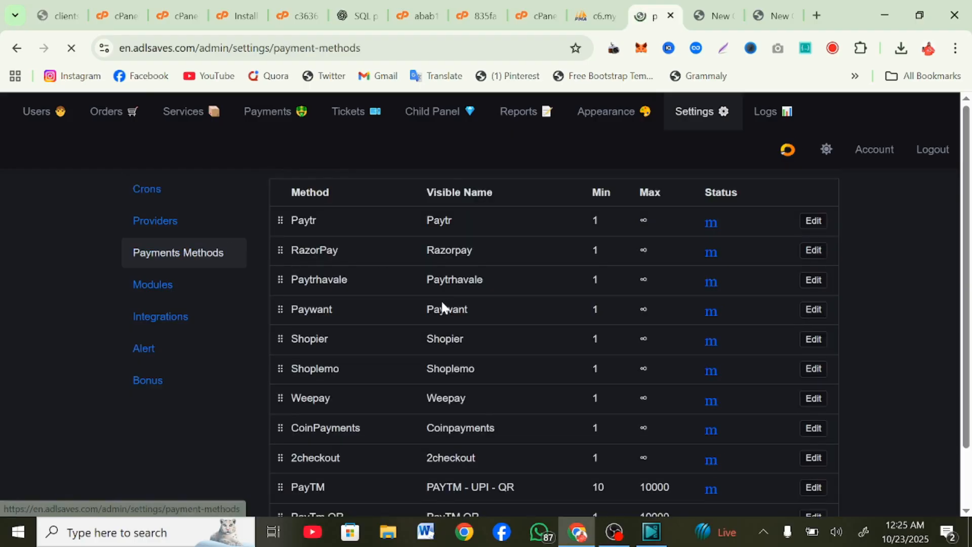
pyautogui.scroll(-1, 441, 301)
pyautogui.scroll(-1, 442, 302)
pyautogui.scroll(2, 441, 302)
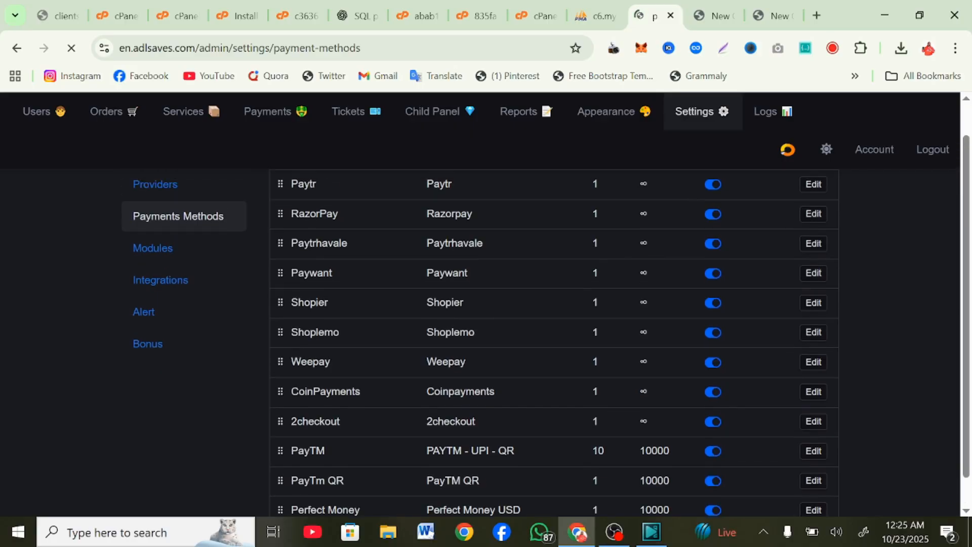
pyautogui.scroll(-1, 441, 302)
pyautogui.scroll(-1, 441, 304)
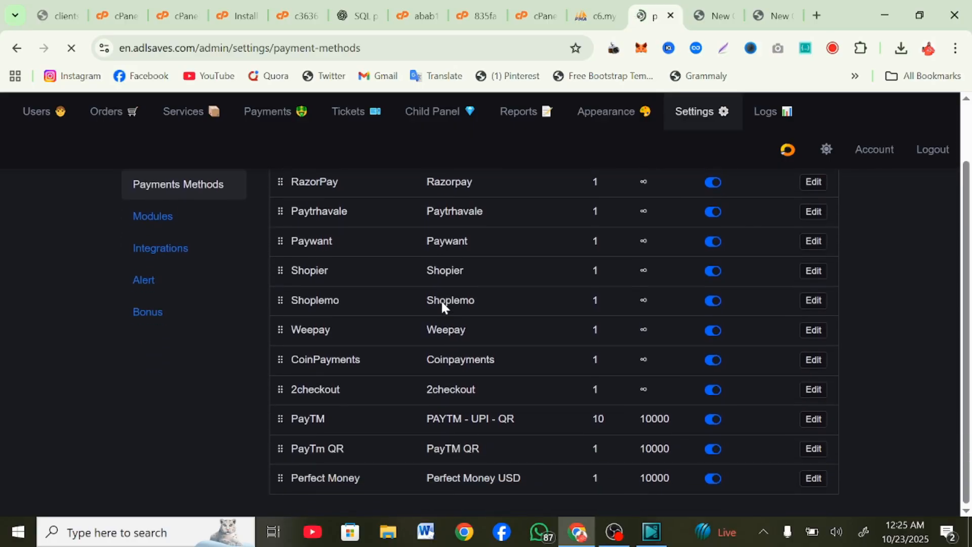
# Step: Check the Modules page, then browse integrations like Google Analytics, Tawk.to and Getbutton.io
pyautogui.click(223, 221)
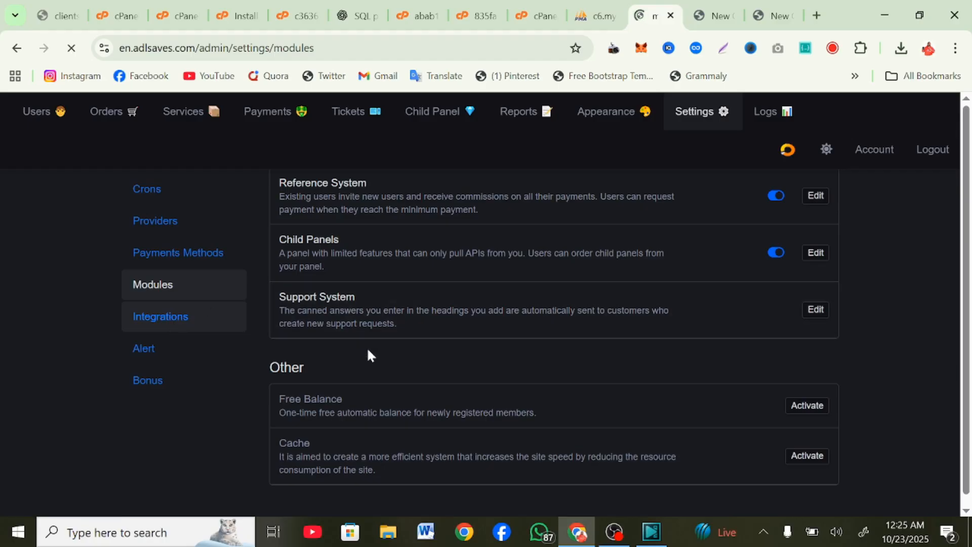
pyautogui.scroll(-10, 366, 347)
pyautogui.scroll(8, 367, 347)
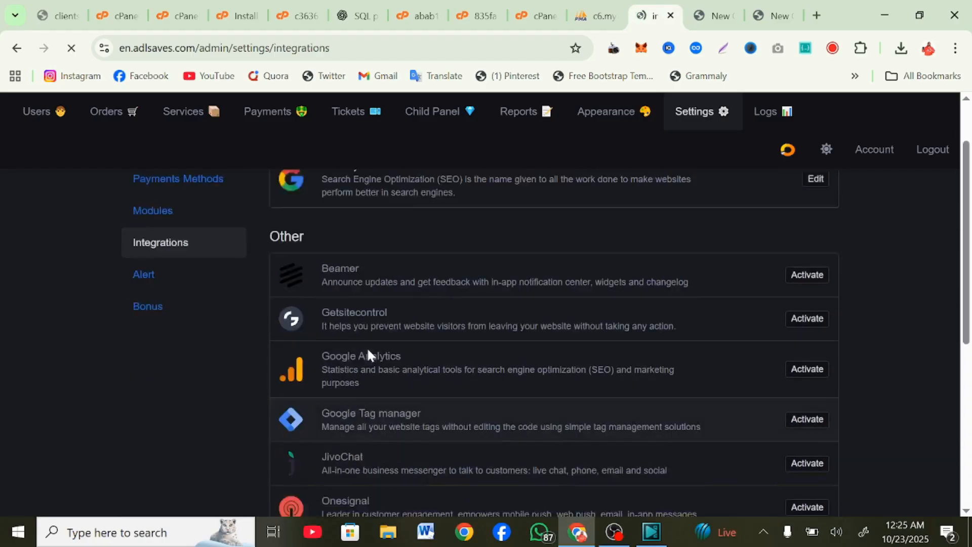
pyautogui.scroll(-7, 366, 347)
pyautogui.scroll(1, 369, 352)
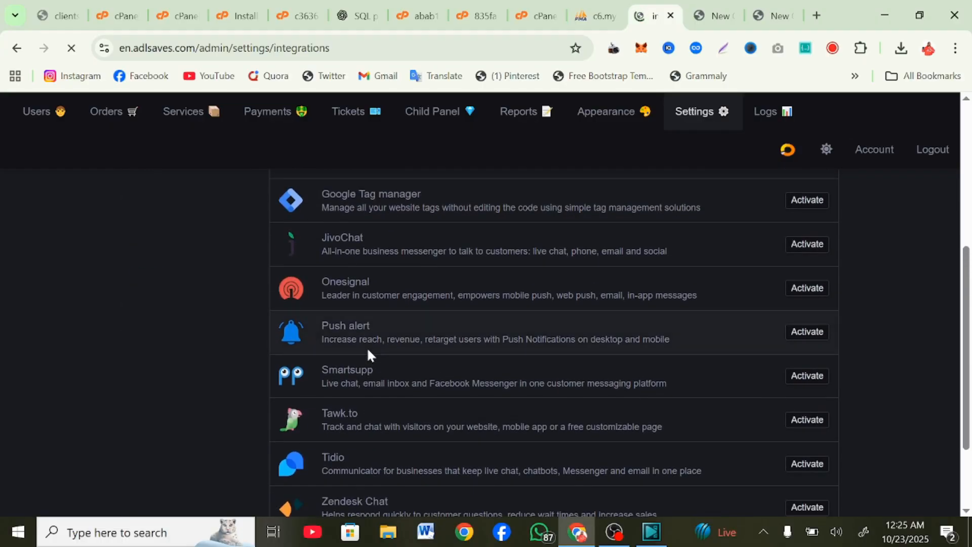
pyautogui.scroll(-1, 369, 352)
pyautogui.scroll(2, 368, 352)
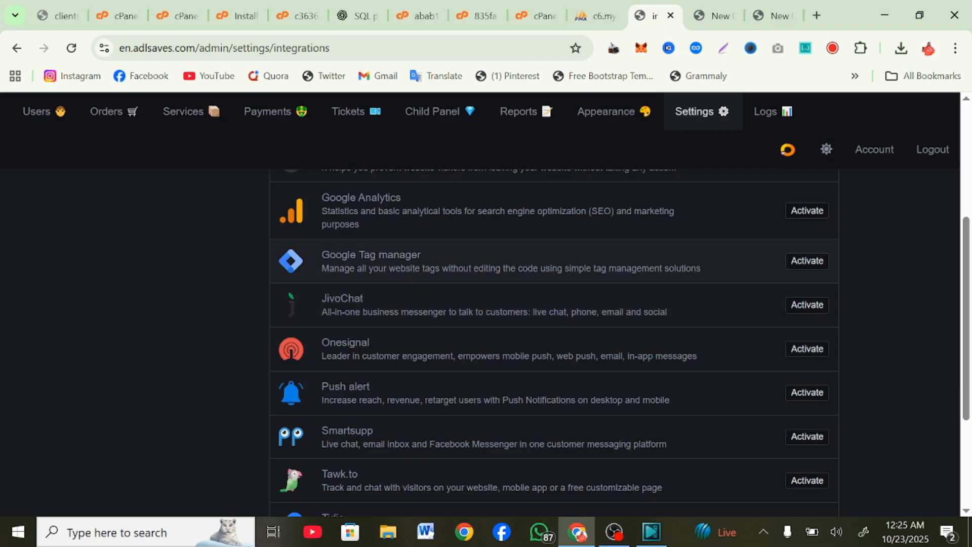
pyautogui.scroll(4, 321, 232)
pyautogui.scroll(1, 321, 233)
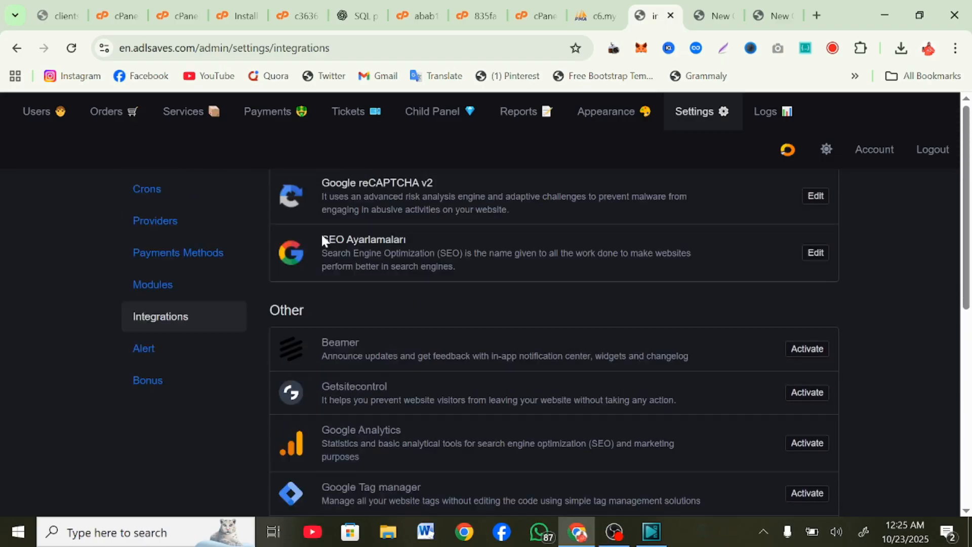
pyautogui.scroll(-7, 321, 232)
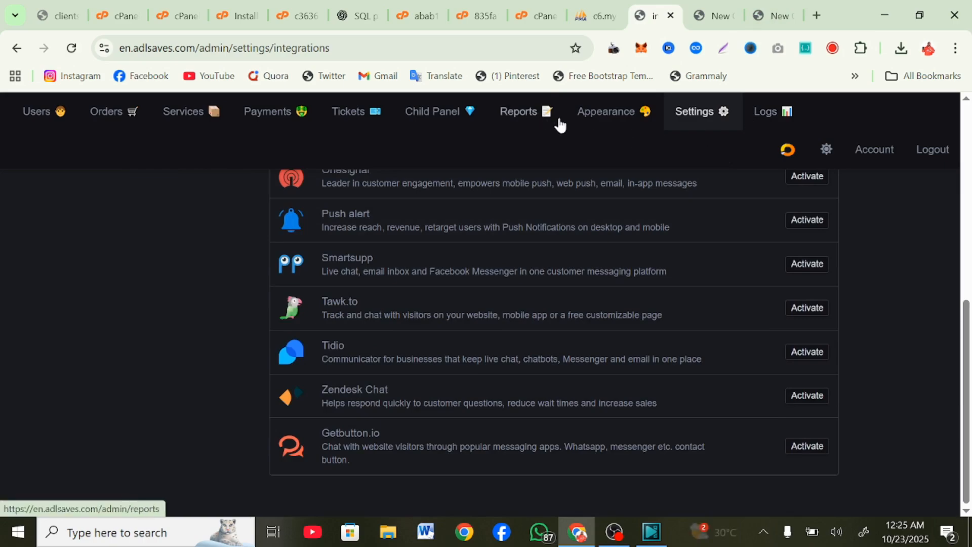
pyautogui.click(517, 129)
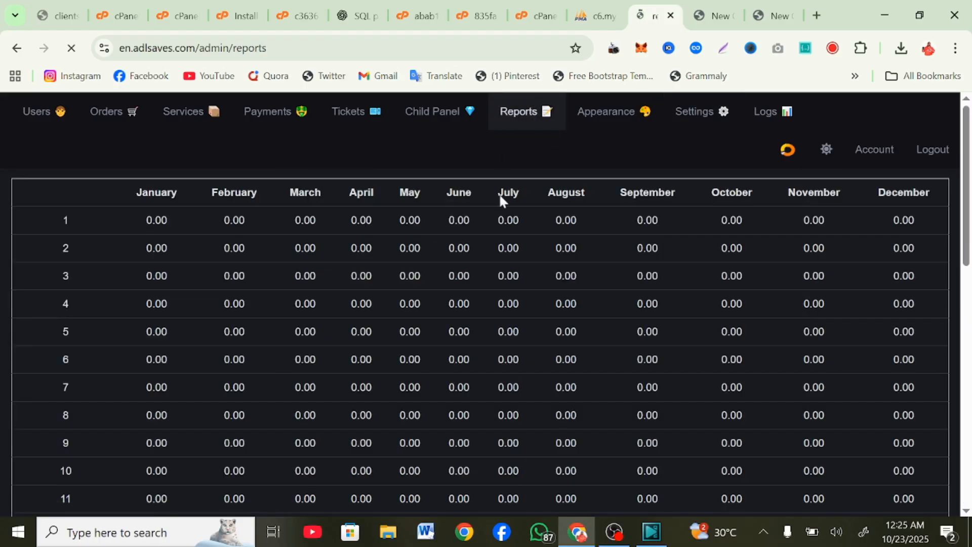
pyautogui.scroll(-2, 532, 274)
pyautogui.scroll(2, 532, 274)
pyautogui.scroll(-2, 532, 274)
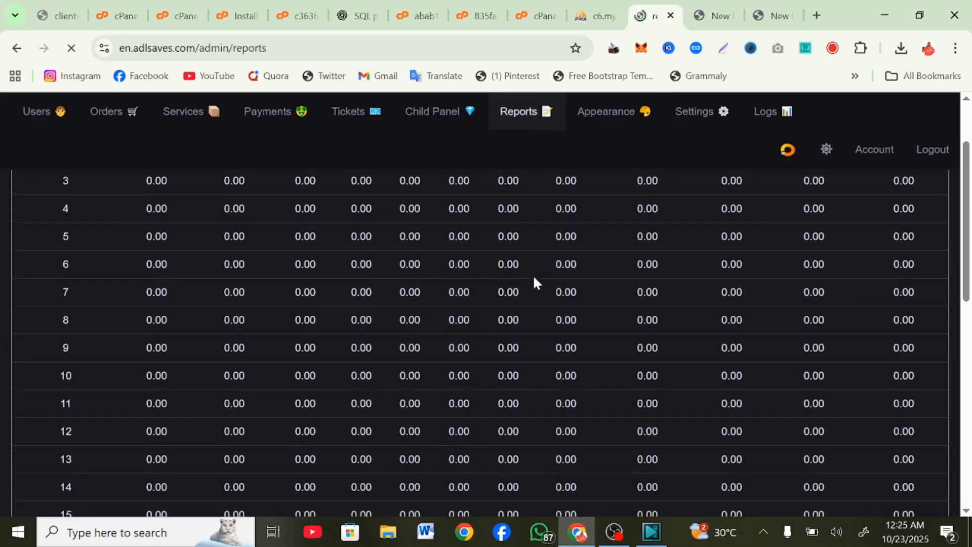
pyautogui.scroll(2, 532, 274)
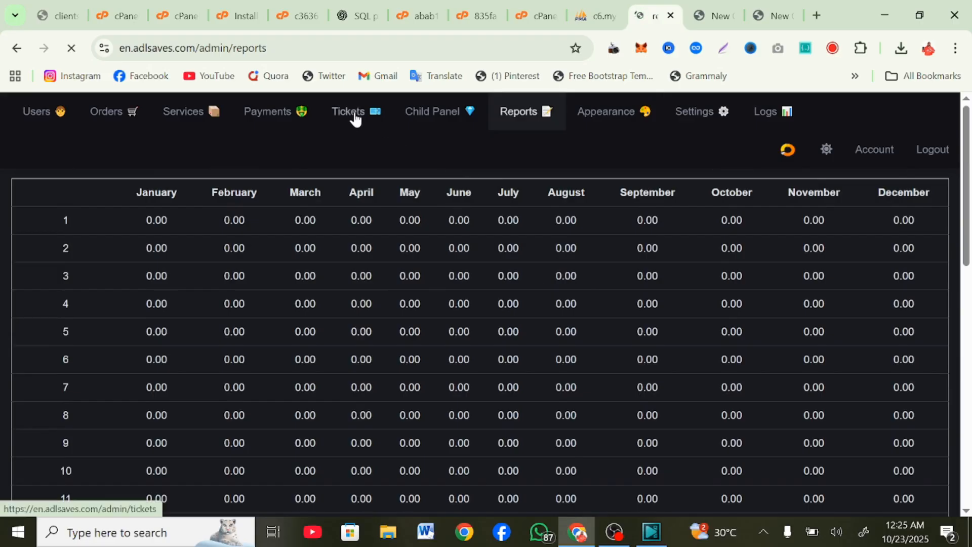
pyautogui.scroll(-10, 420, 417)
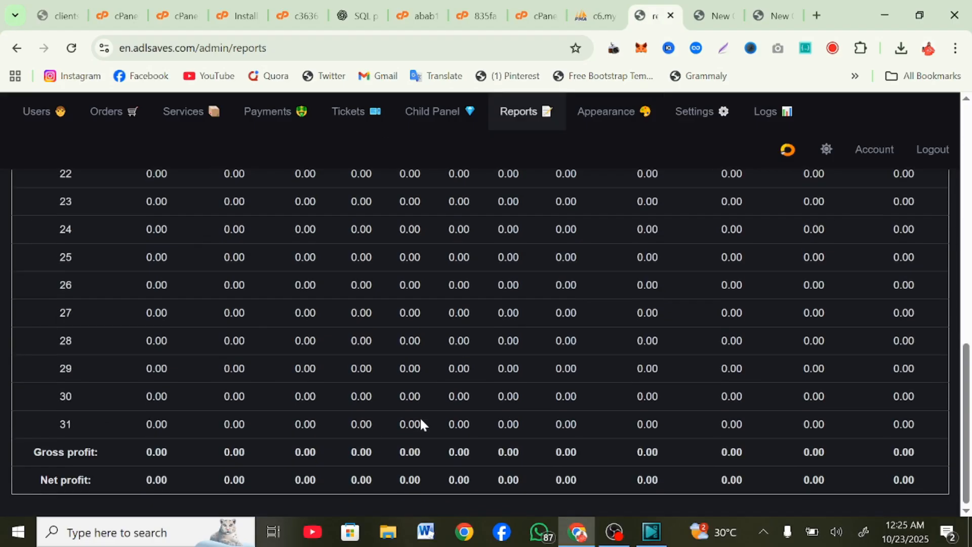
pyautogui.scroll(10, 388, 310)
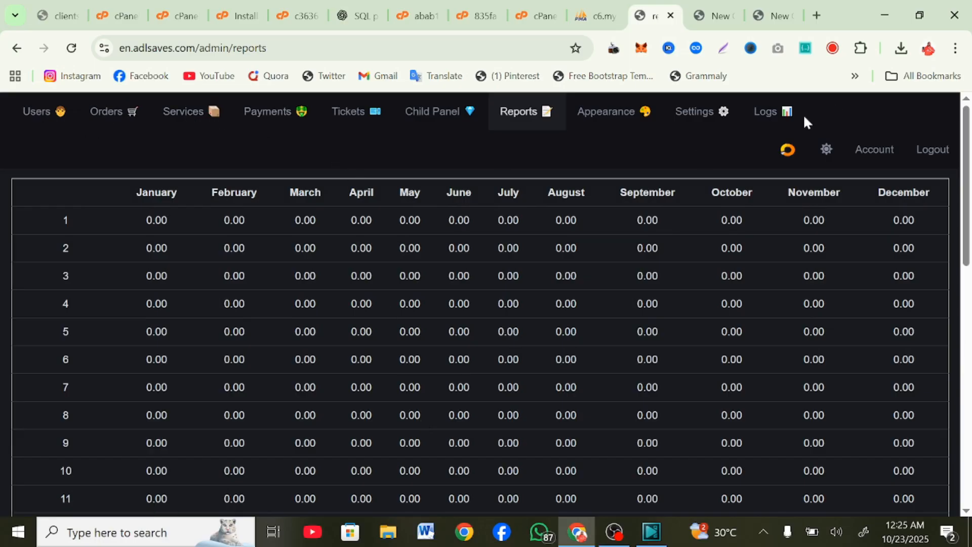
# Step: Check the admin Logs and Appearance pages, then view the user New Order page
pyautogui.click(750, 123)
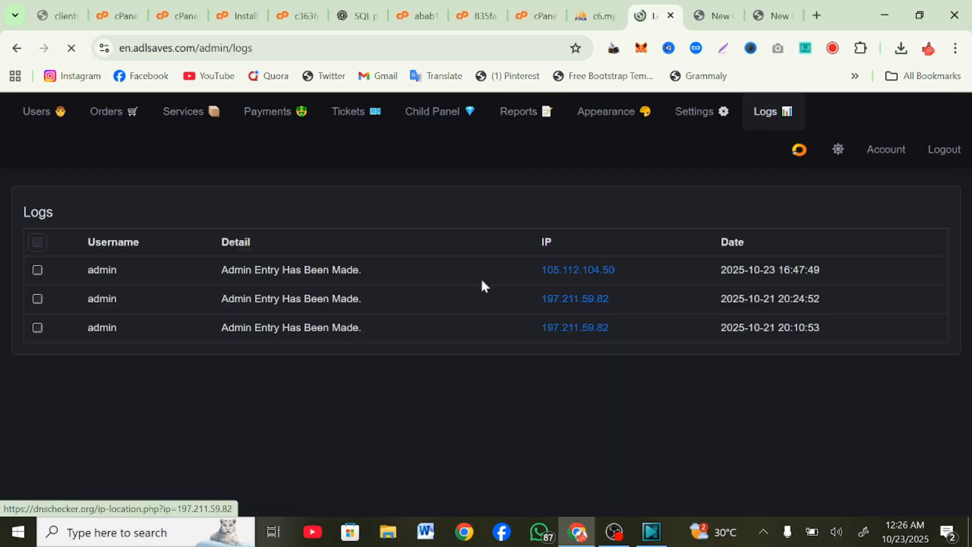
pyautogui.click(592, 114)
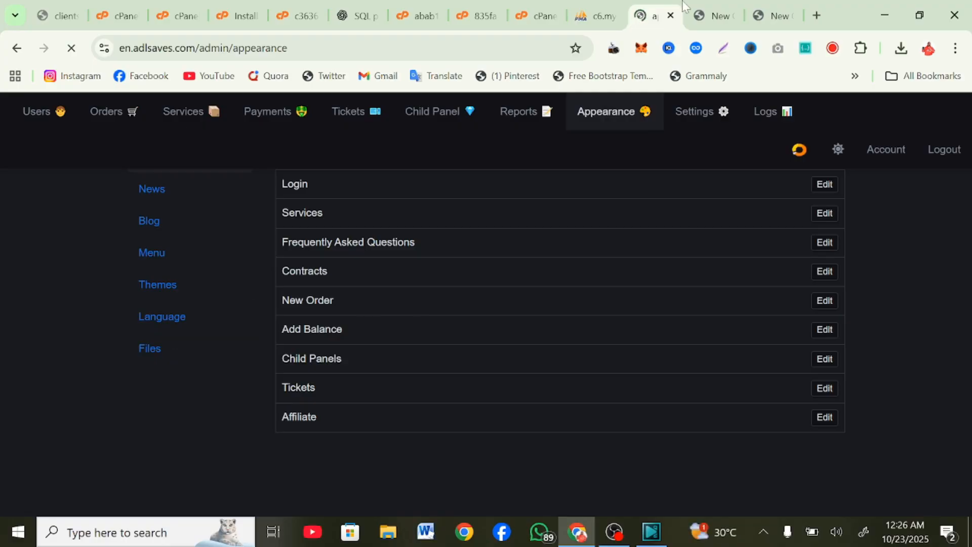
pyautogui.click(713, 15)
pyautogui.scroll(-3, 376, 432)
pyautogui.scroll(3, 376, 432)
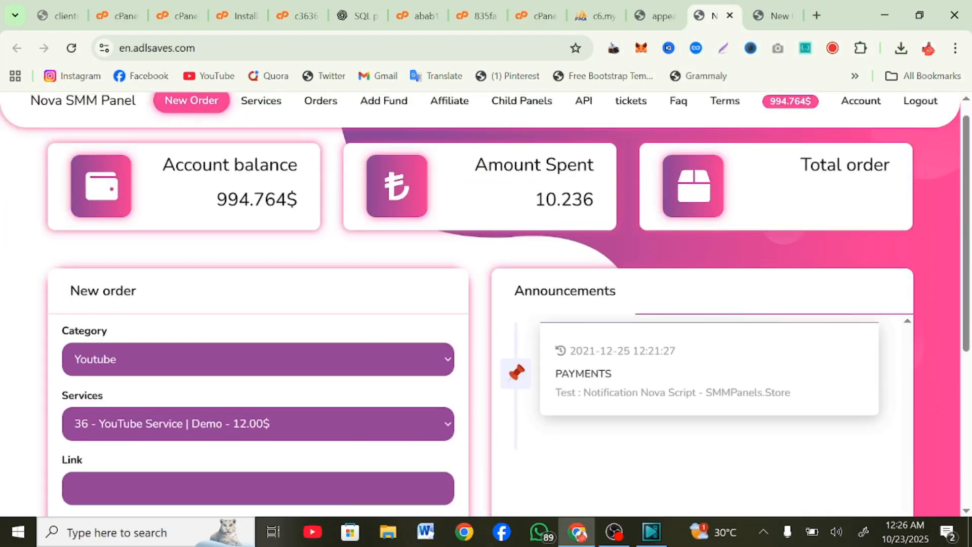
pyautogui.scroll(-5, 375, 432)
pyautogui.scroll(5, 375, 433)
# Step: Switch to the blue-themed user dashboard showing the 994.764$ balance
pyautogui.click(772, 15)
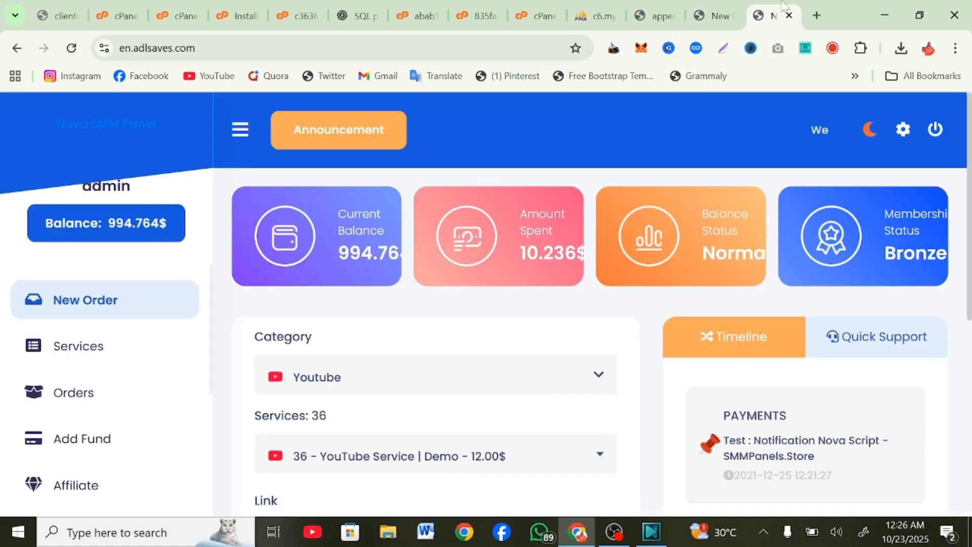
pyautogui.scroll(-5, 506, 354)
pyautogui.scroll(5, 506, 353)
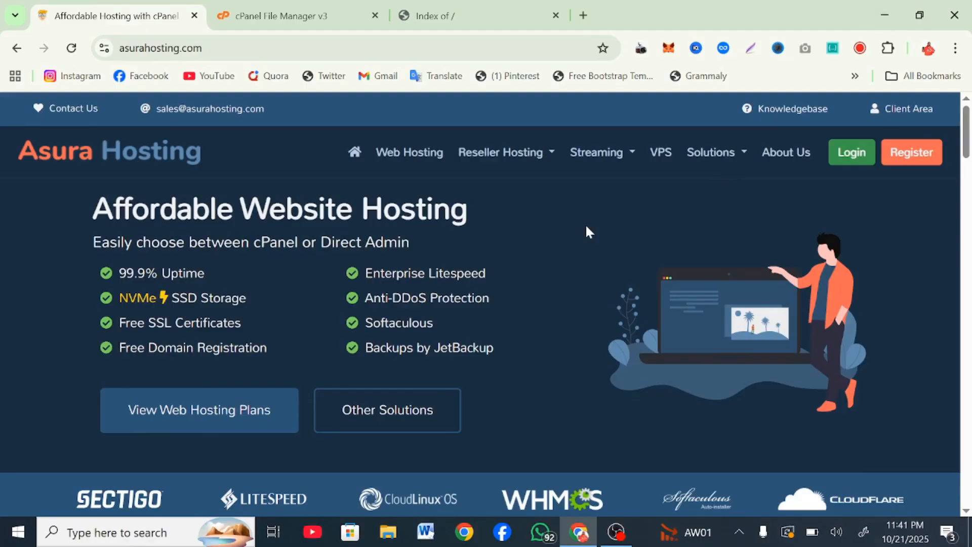
pyautogui.scroll(-10, 585, 228)
pyautogui.scroll(-3, 556, 248)
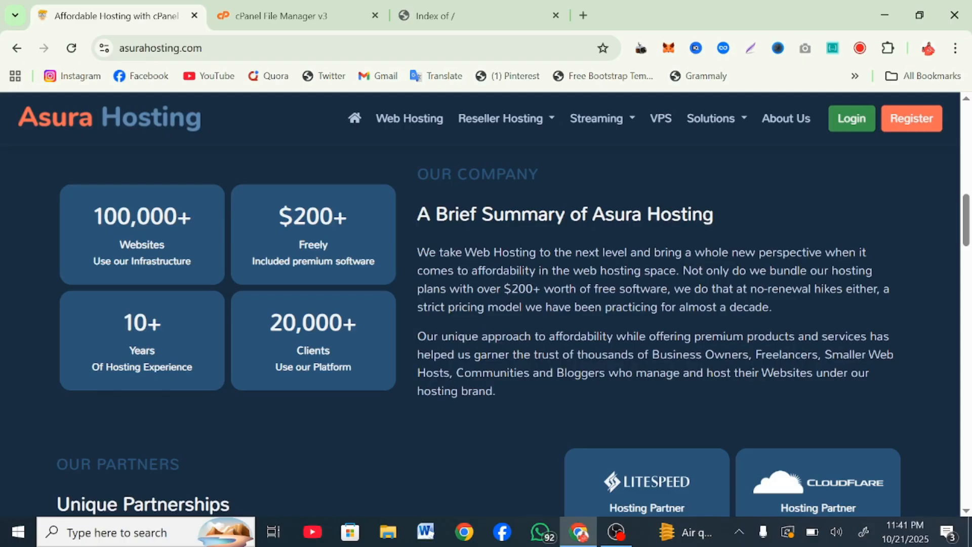
pyautogui.scroll(10, 556, 252)
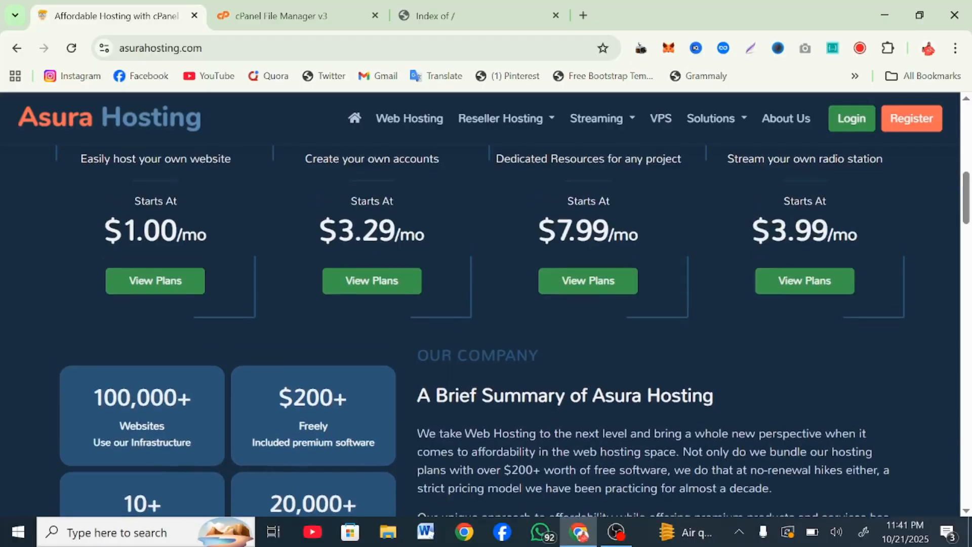
pyautogui.scroll(-5, 556, 251)
pyautogui.scroll(-7, 555, 250)
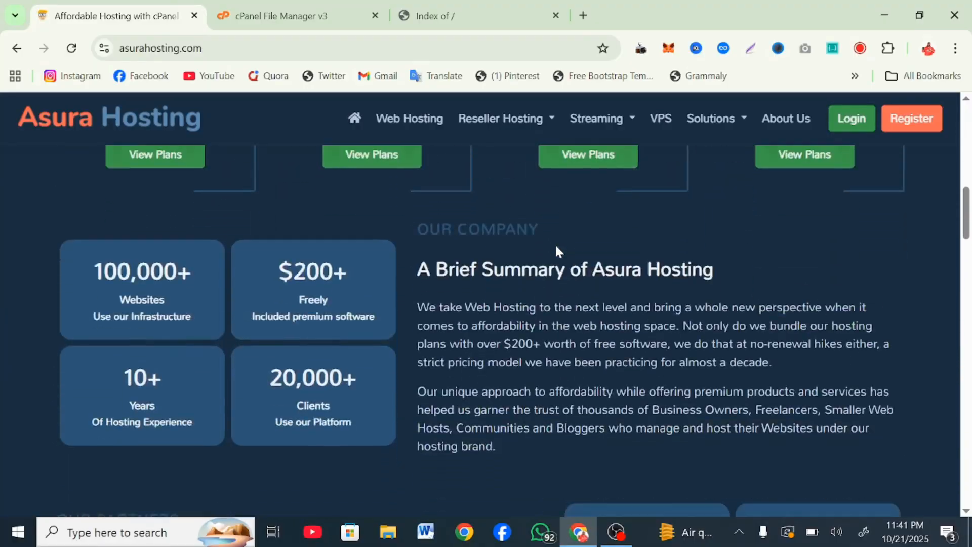
pyautogui.scroll(-3, 555, 249)
pyautogui.scroll(-10, 556, 250)
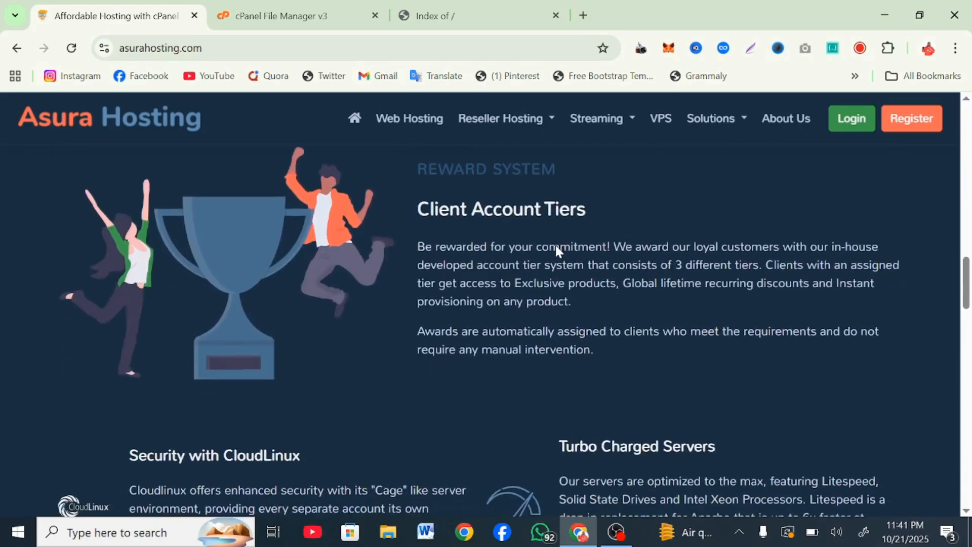
pyautogui.scroll(-5, 556, 249)
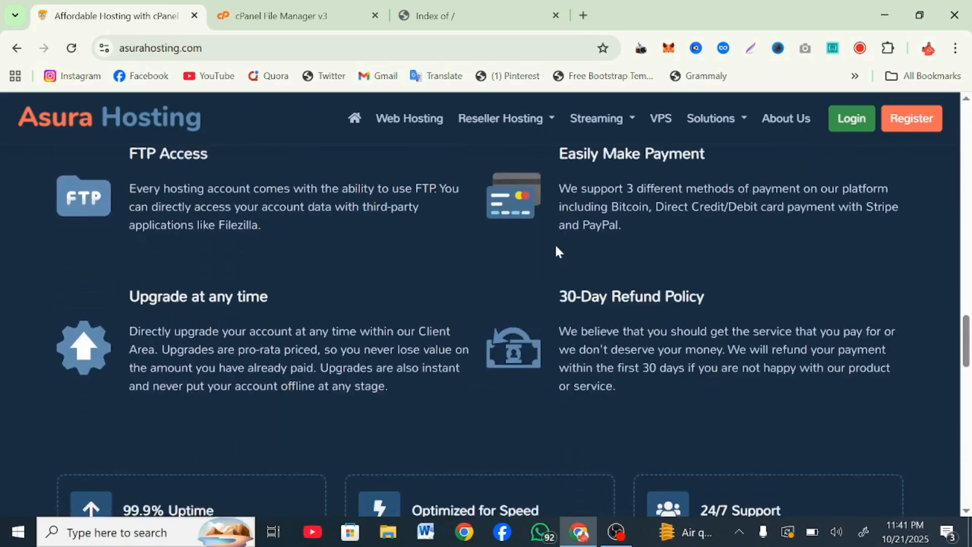
pyautogui.scroll(-9, 557, 251)
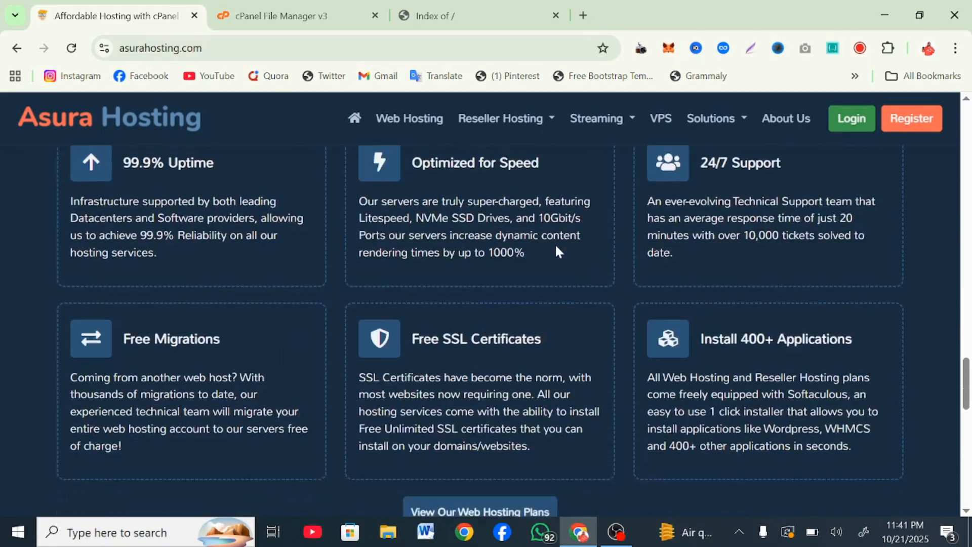
pyautogui.scroll(20, 557, 251)
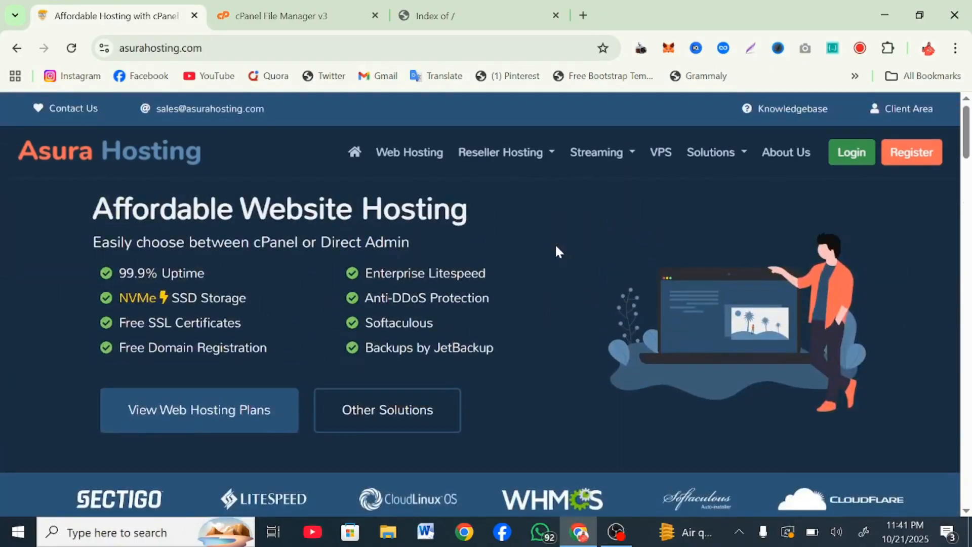
pyautogui.scroll(-12, 557, 252)
pyautogui.scroll(-10, 557, 251)
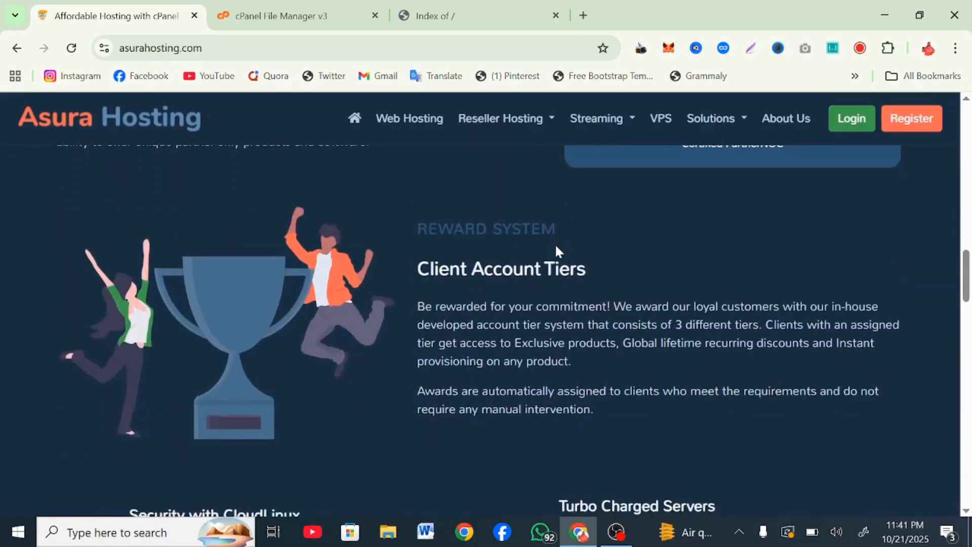
pyautogui.scroll(-13, 555, 252)
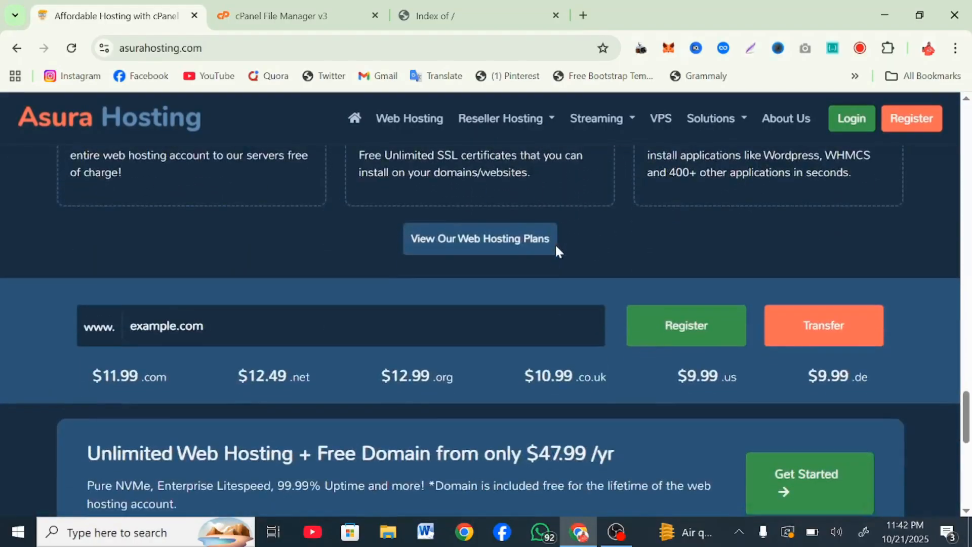
pyautogui.scroll(10, 557, 251)
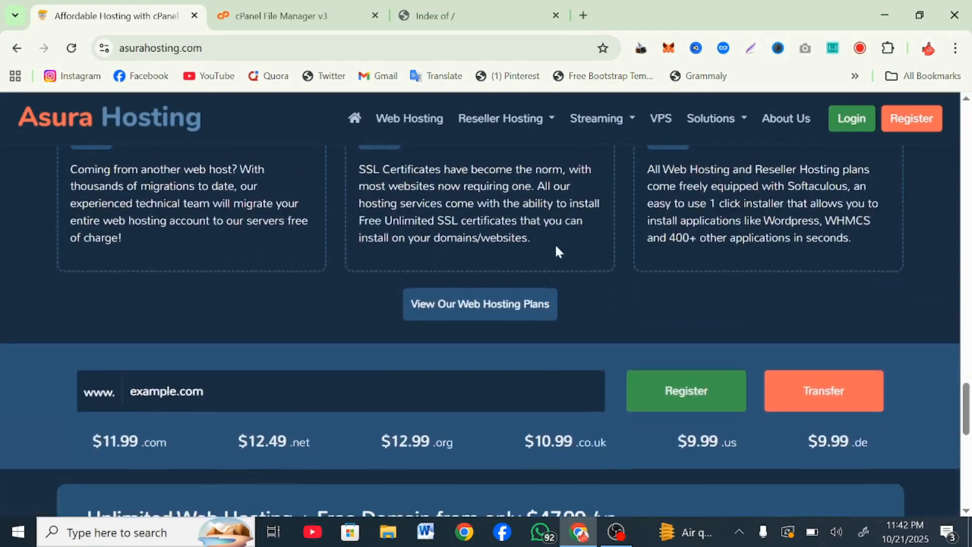
pyautogui.click(169, 384)
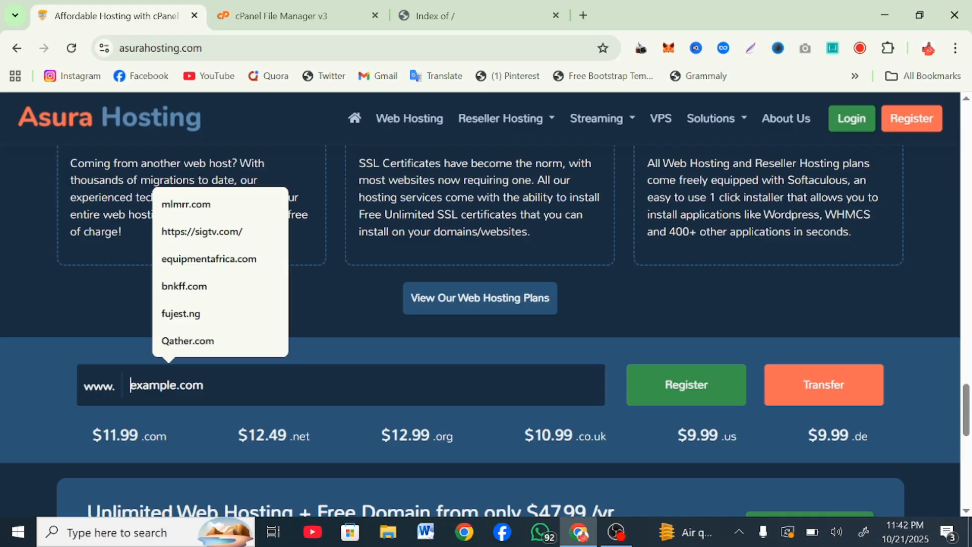
# Step: Enter smmmzoone.com in the Asura Hosting domain search box
pyautogui.write('smm')
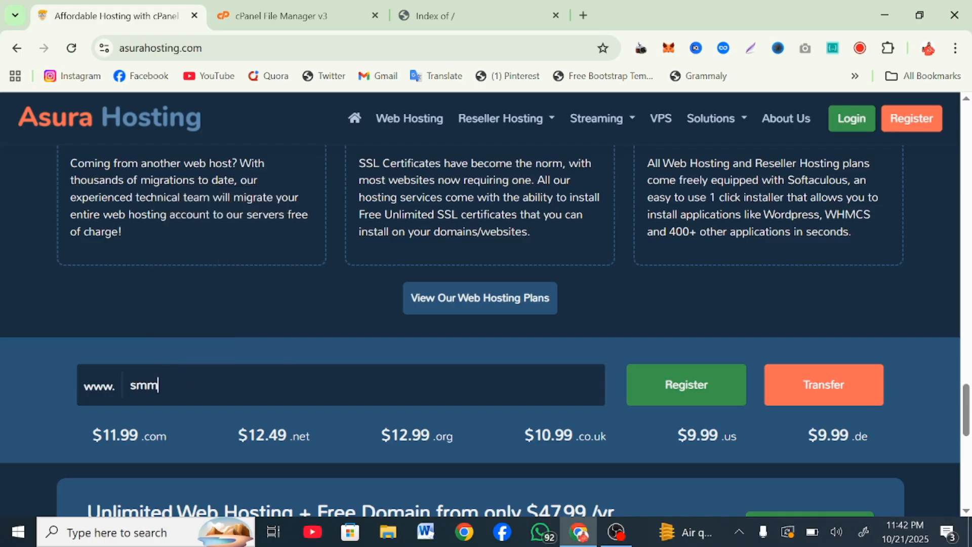
pyautogui.write('mzoon')
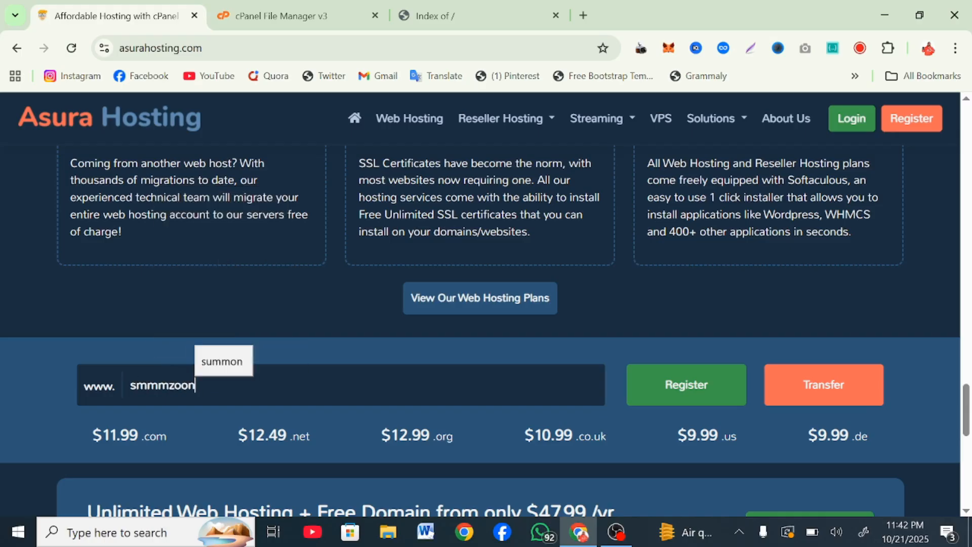
pyautogui.write('e.com')
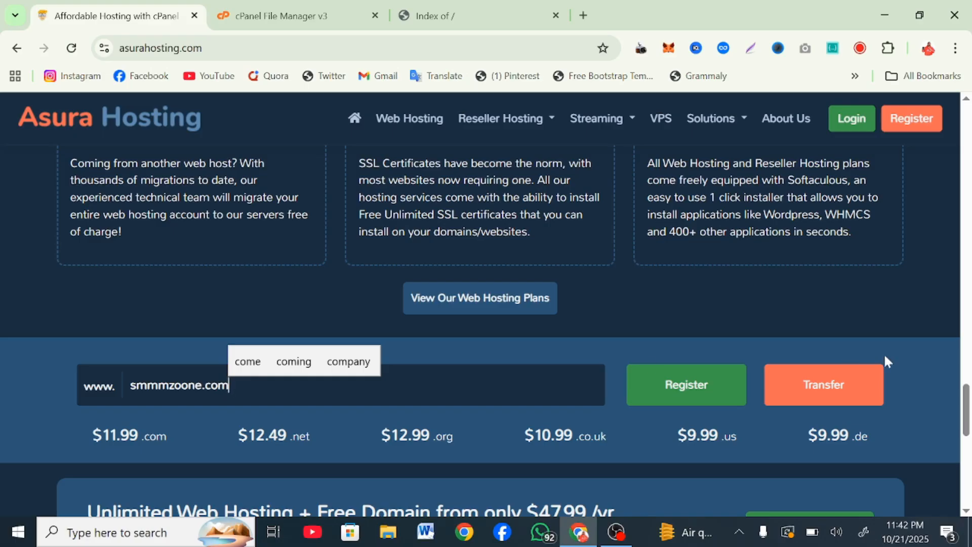
# Step: Check smmmzoone.com and confirm it is available for ₦19184.00NGN
pyautogui.click(694, 403)
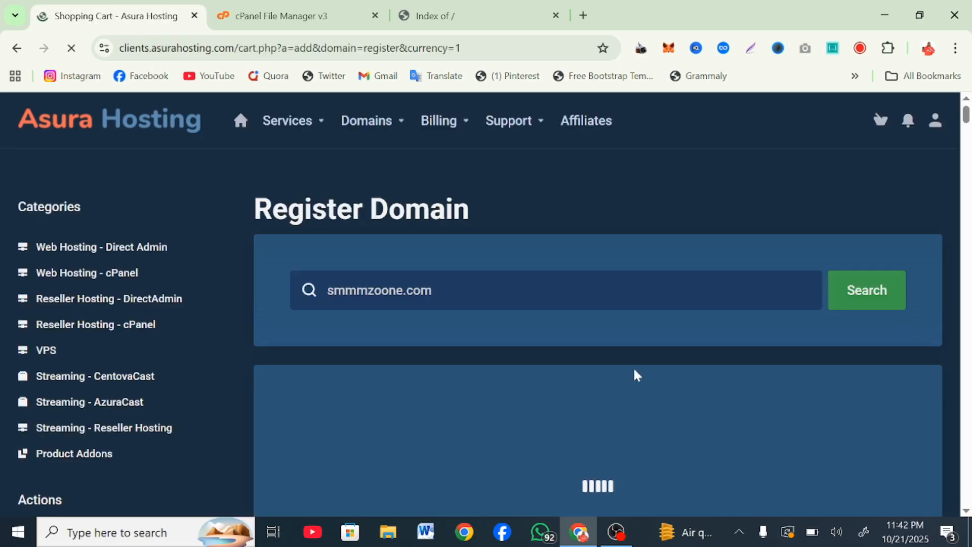
pyautogui.scroll(-4, 682, 327)
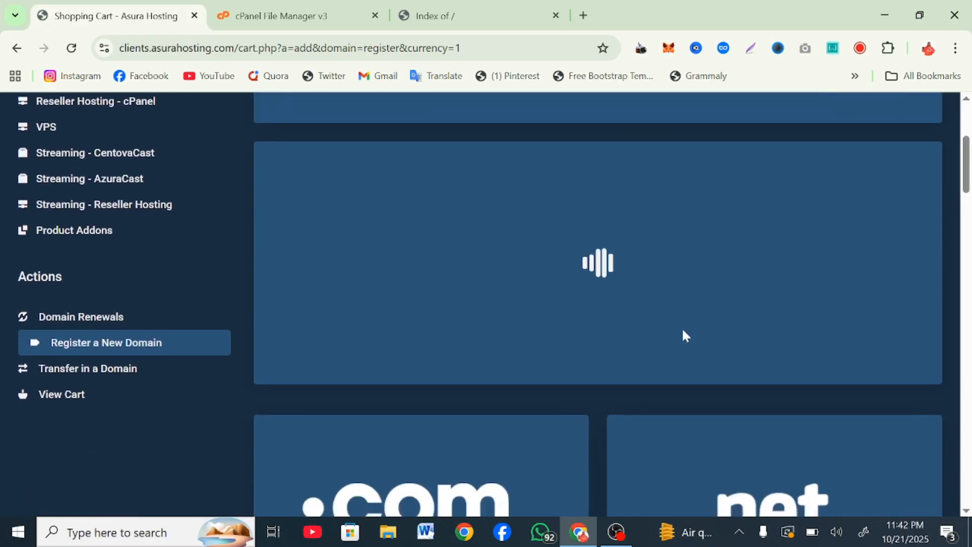
pyautogui.scroll(1, 681, 327)
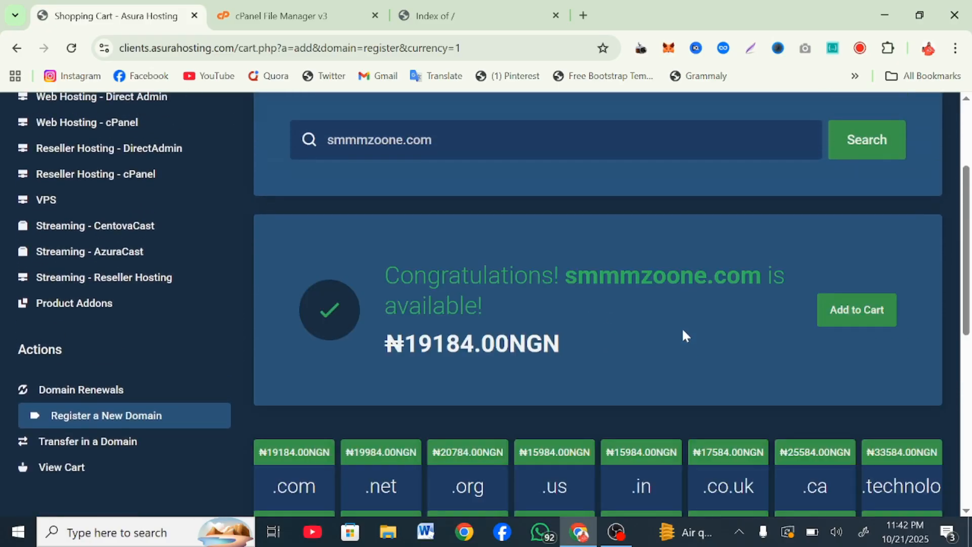
pyautogui.moveTo(405, 344); pyautogui.dragTo(644, 336)
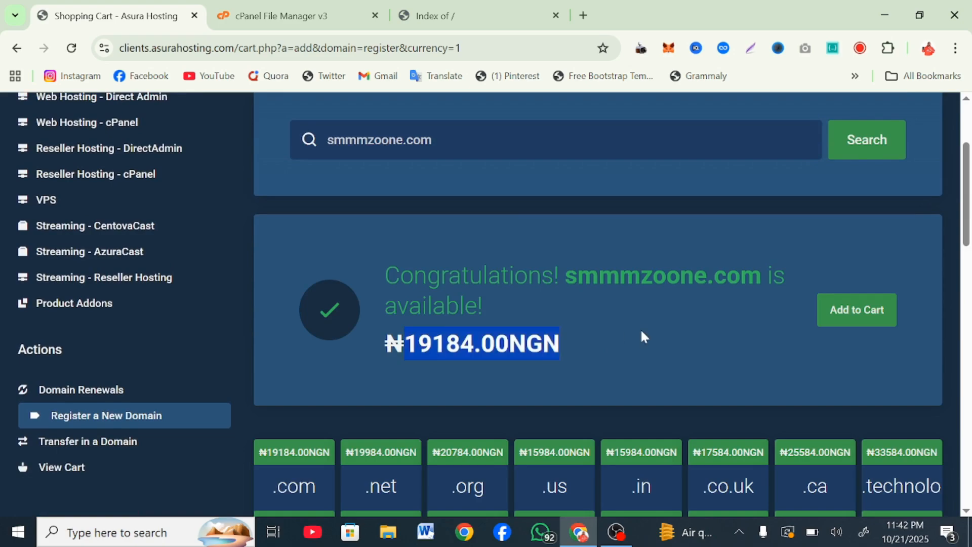
pyautogui.click(644, 337)
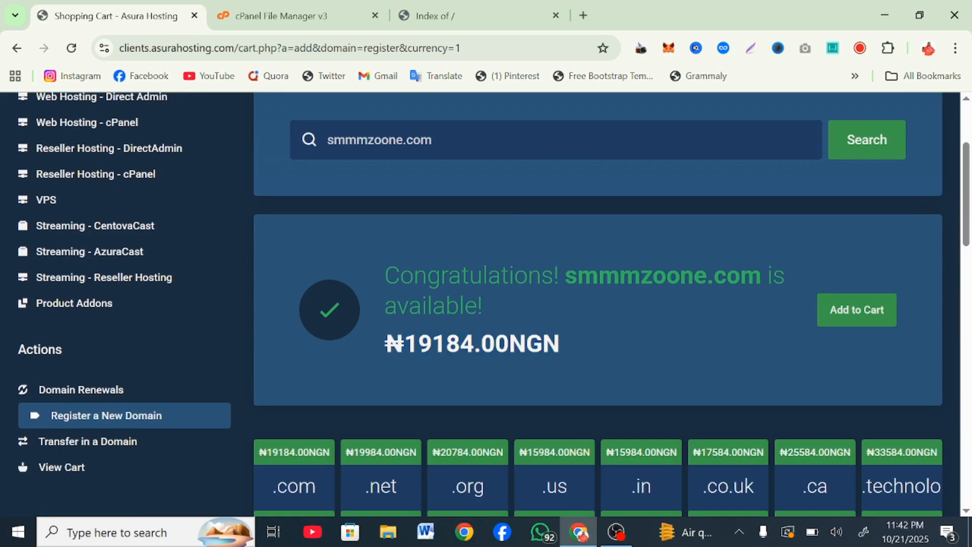
pyautogui.moveTo(385, 344); pyautogui.dragTo(432, 344)
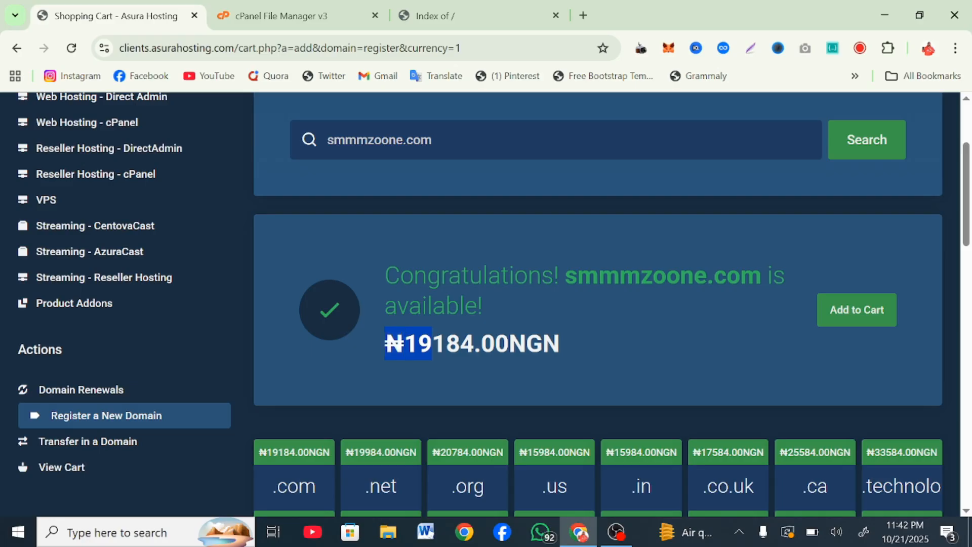
pyautogui.scroll(3, 598, 304)
pyautogui.click(461, 47)
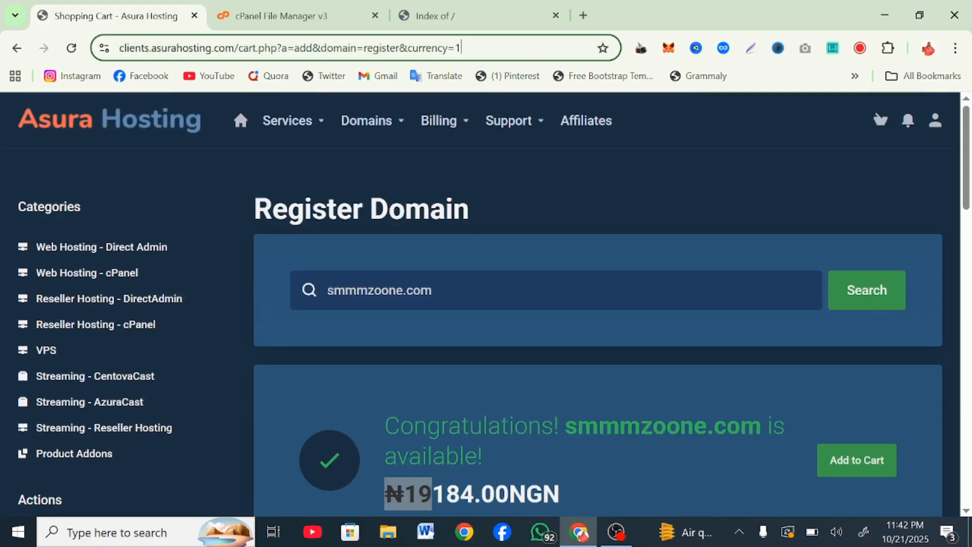
# Step: Load the domain registration page in an incognito window and search smmzoone.com
pyautogui.click(955, 48)
pyautogui.click(829, 158)
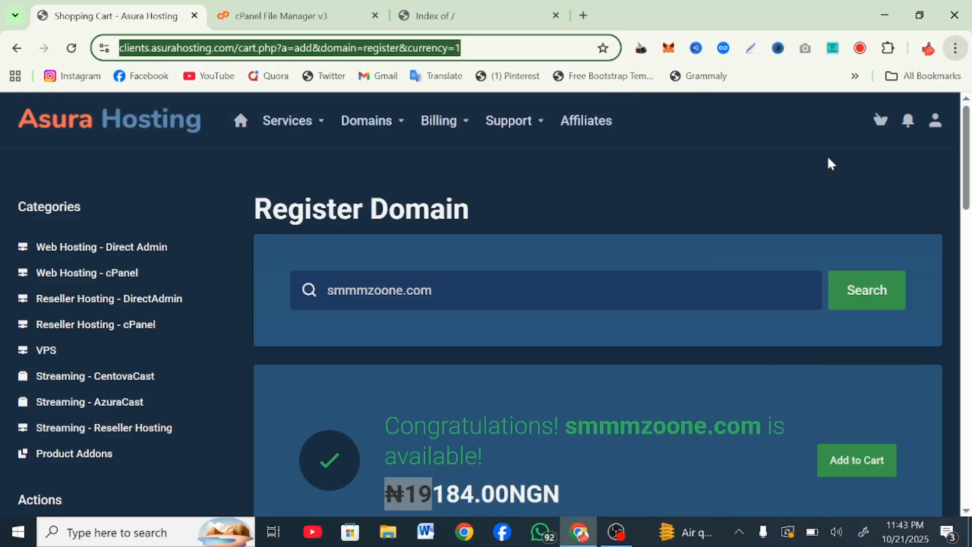
pyautogui.write('https://clients.asurahosting.com/cart.php?a=add&domain=register&currency=1')
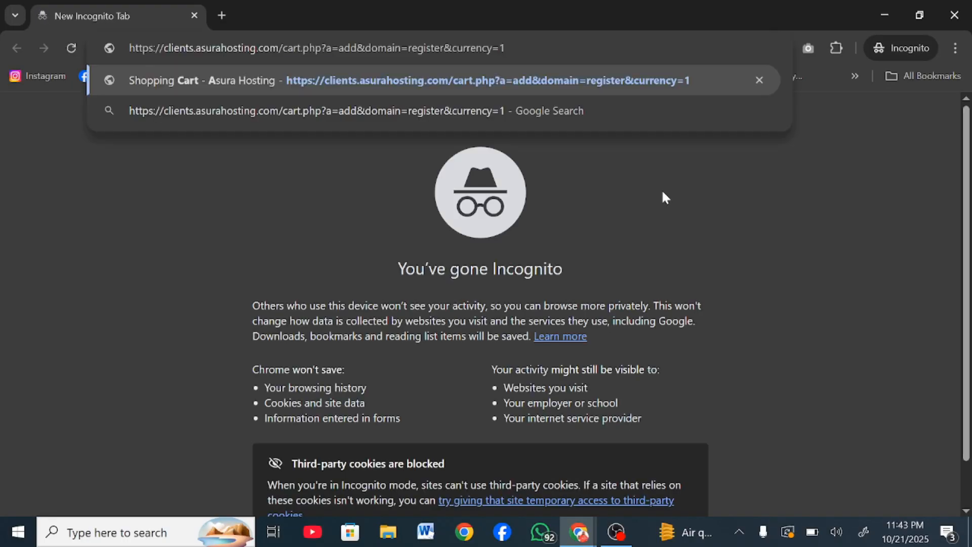
pyautogui.press('Return')
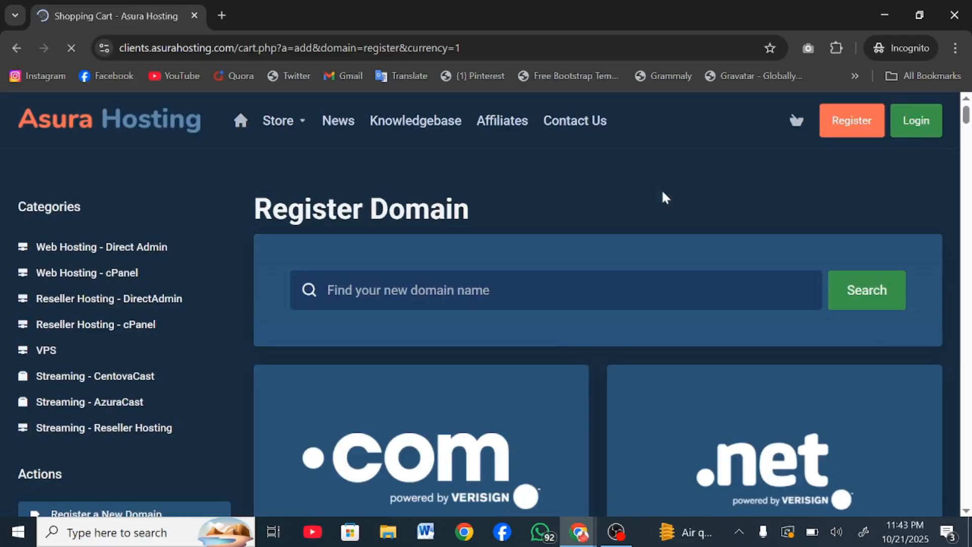
pyautogui.click(504, 290)
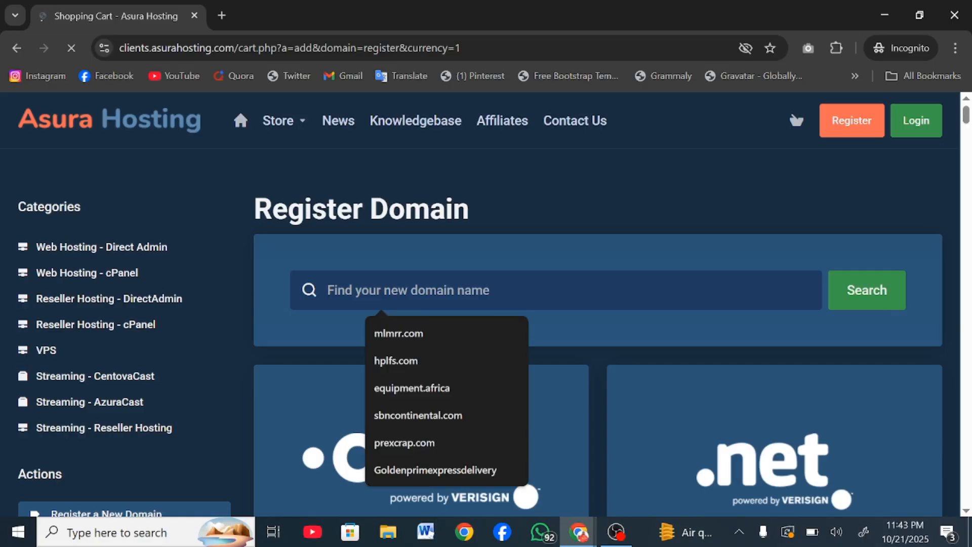
pyautogui.write('smmzoone')
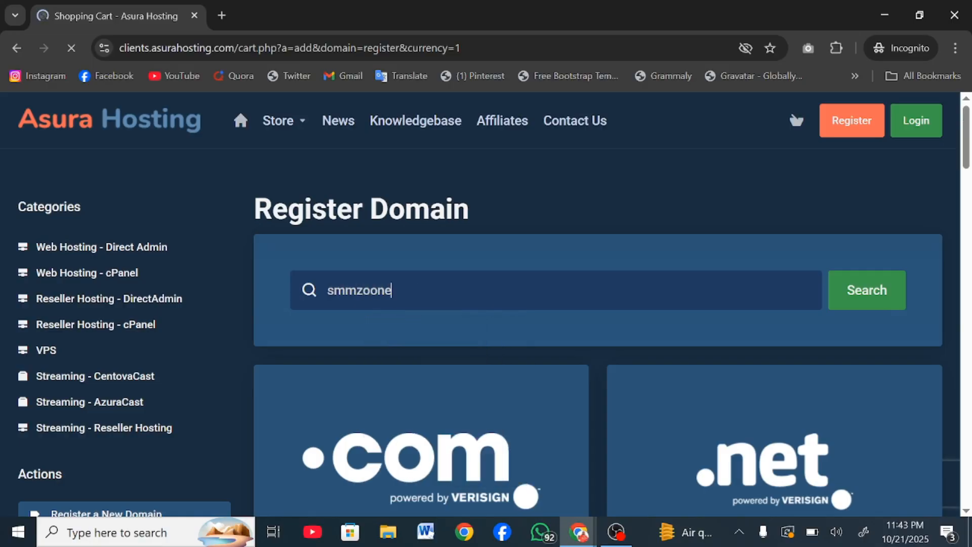
pyautogui.write('.com')
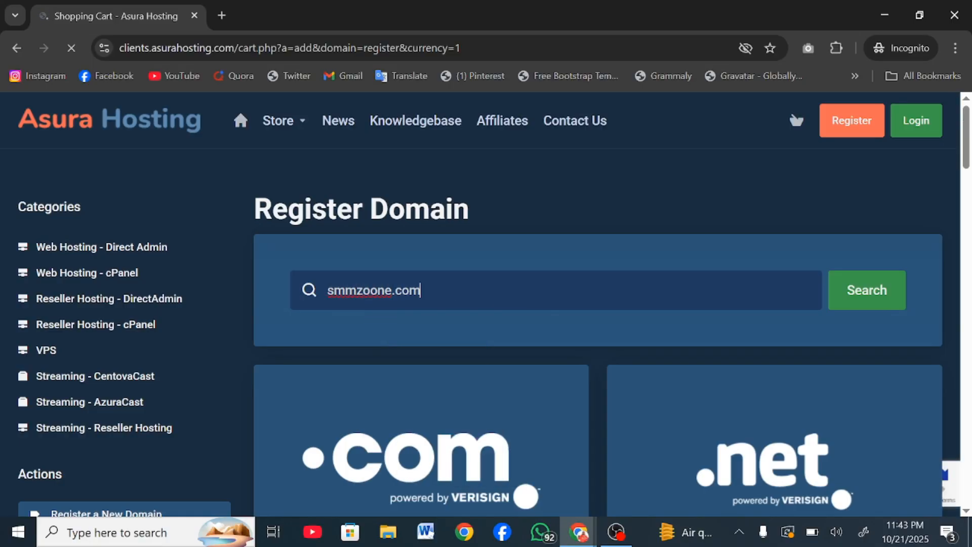
pyautogui.press('Return')
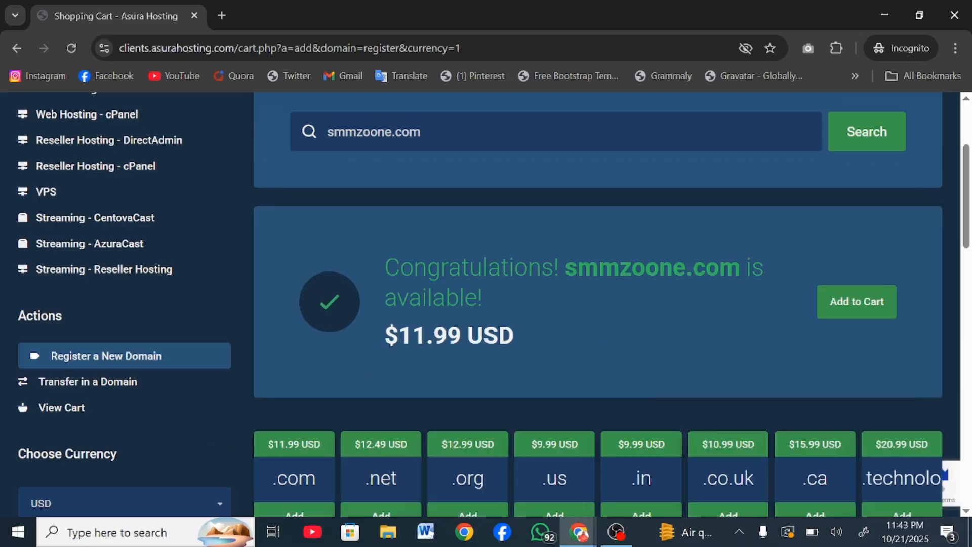
# Step: Compare against the NGN window, keep USD pricing at $11.99, and add smmzoone.com to the cart
pyautogui.moveTo(386, 335); pyautogui.dragTo(411, 335)
pyautogui.moveTo(578, 532)
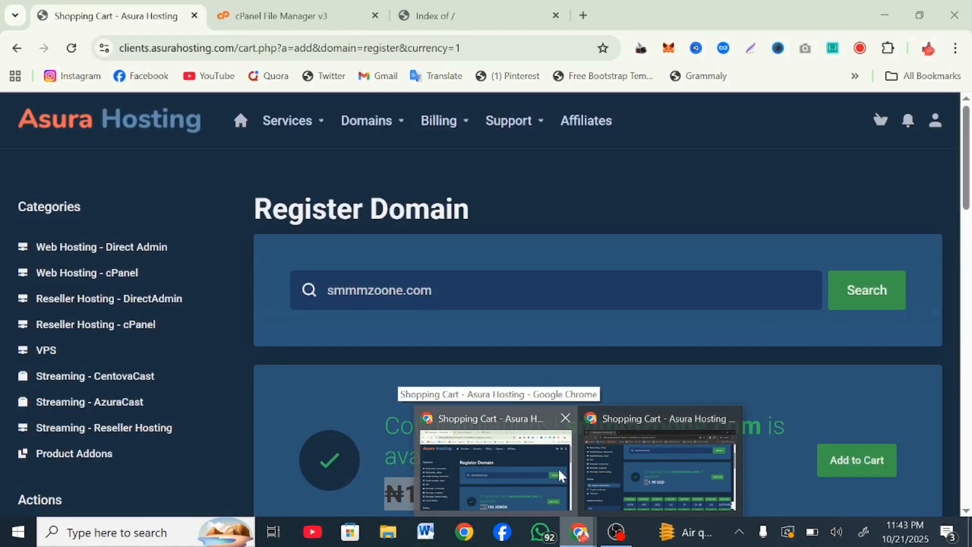
pyautogui.click(558, 466)
pyautogui.scroll(-2, 467, 374)
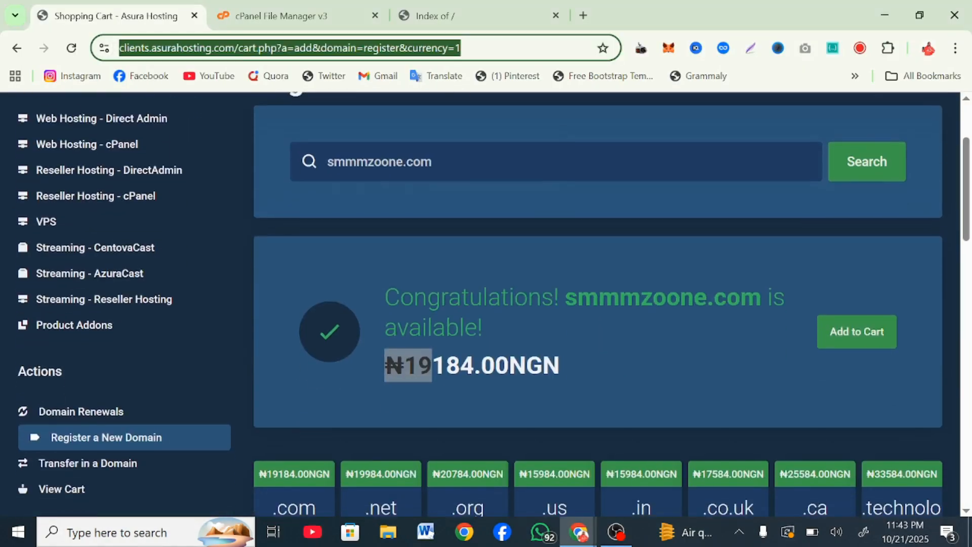
pyautogui.click(467, 374)
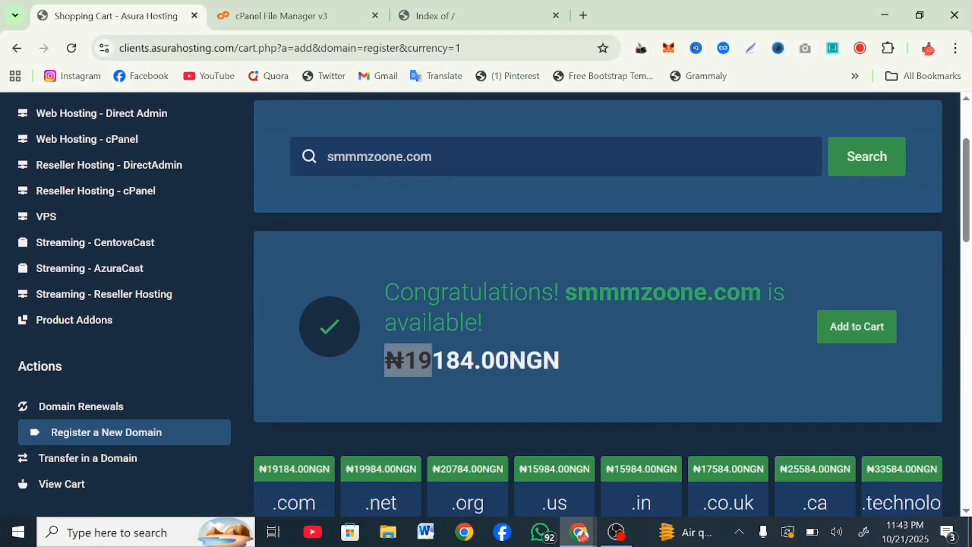
pyautogui.click(886, 25)
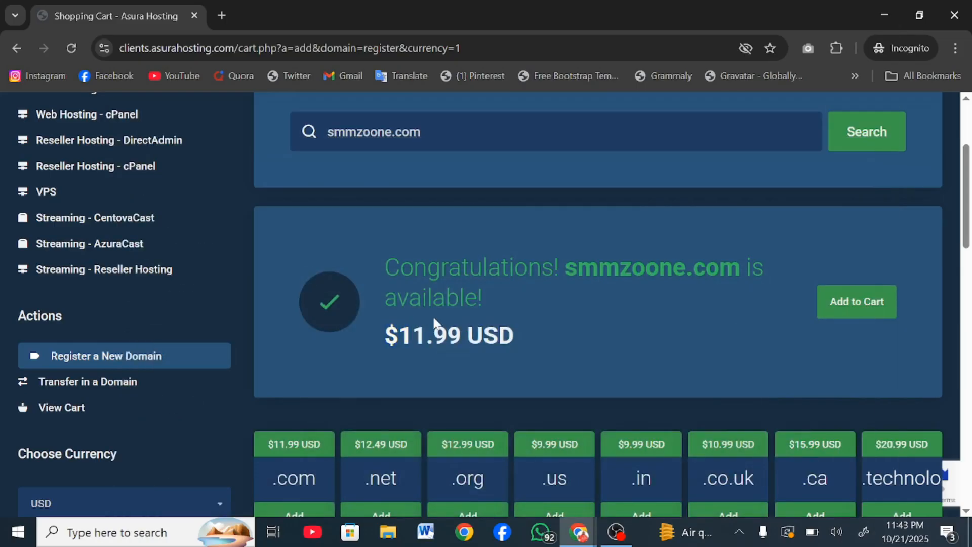
pyautogui.scroll(-3, 434, 322)
pyautogui.click(162, 349)
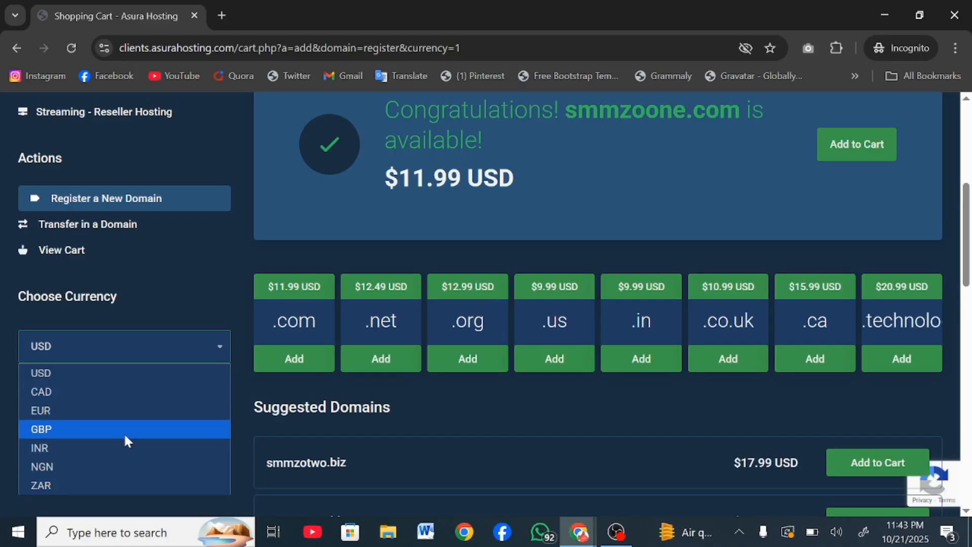
pyautogui.click(197, 302)
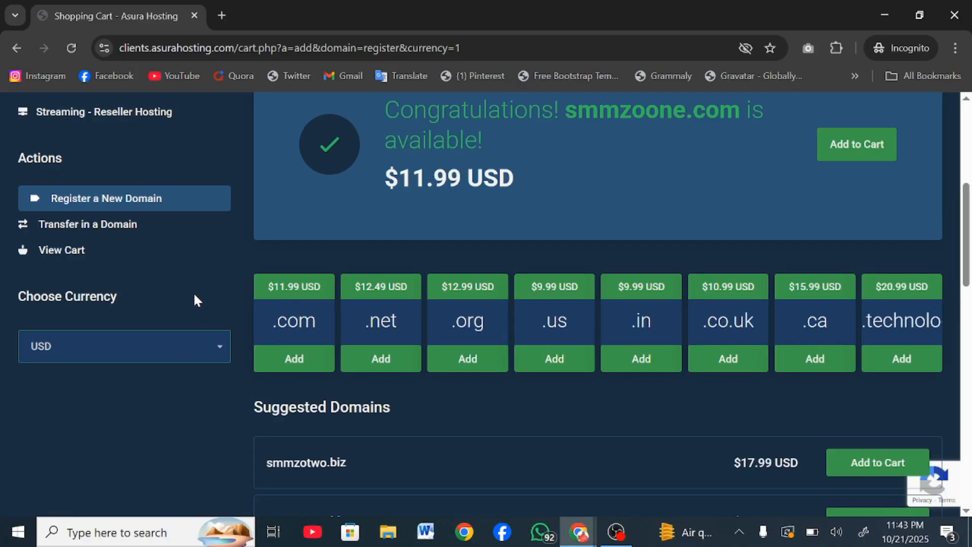
pyautogui.scroll(2, 197, 303)
pyautogui.scroll(3, 590, 234)
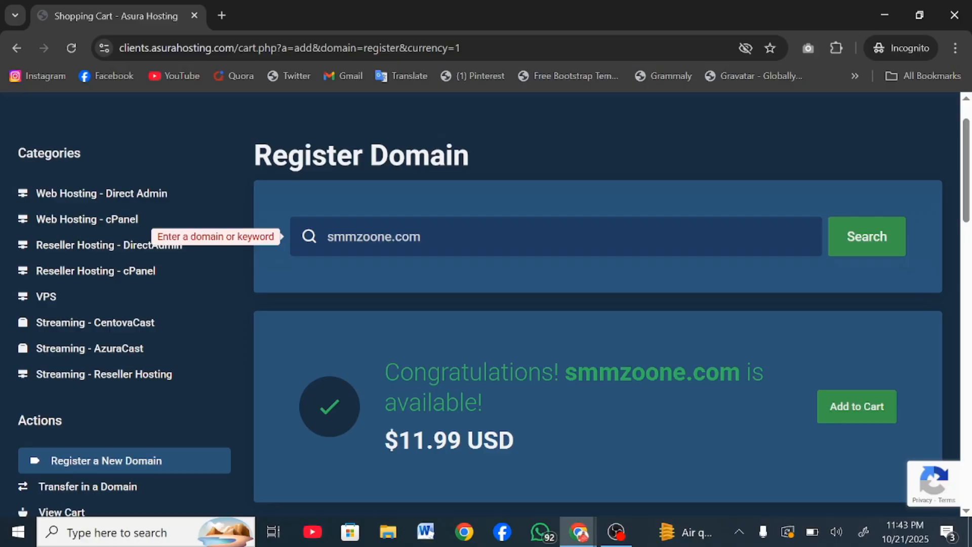
pyautogui.scroll(-1, 488, 187)
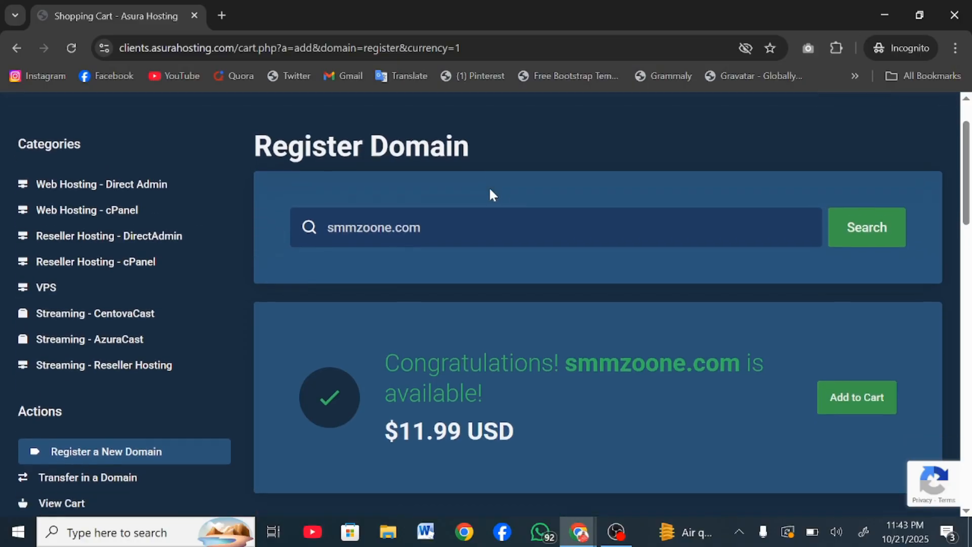
pyautogui.click(847, 389)
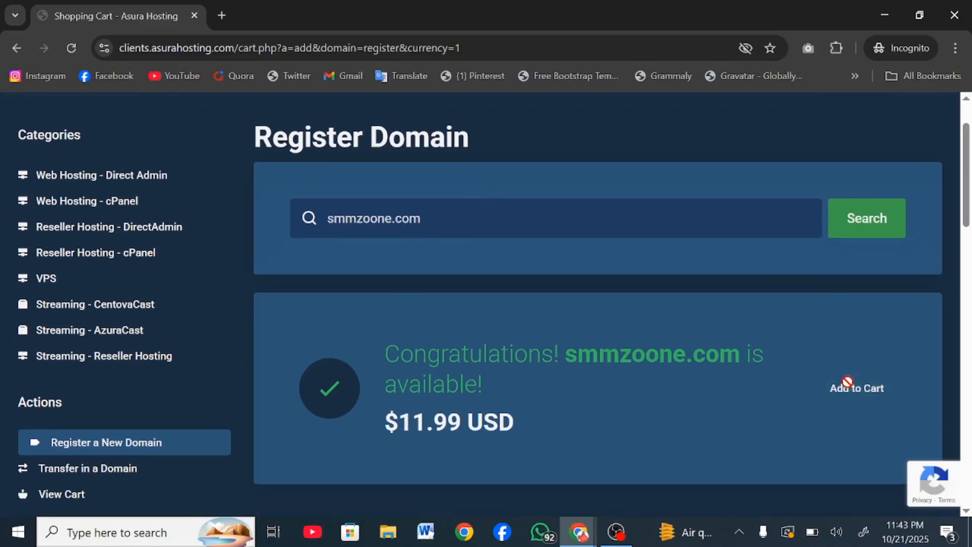
# Step: Compare the Starter ($13.79 yearly), Unlimited ($2.99) and Unlimited Plus ($5.15 monthly) plans
pyautogui.scroll(2, 164, 285)
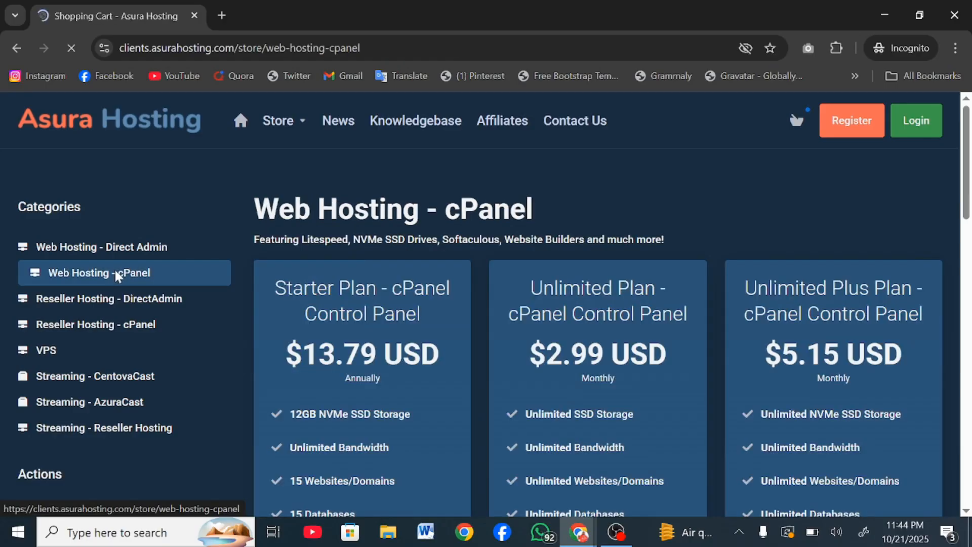
pyautogui.scroll(-3, 383, 384)
pyautogui.scroll(-3, 383, 385)
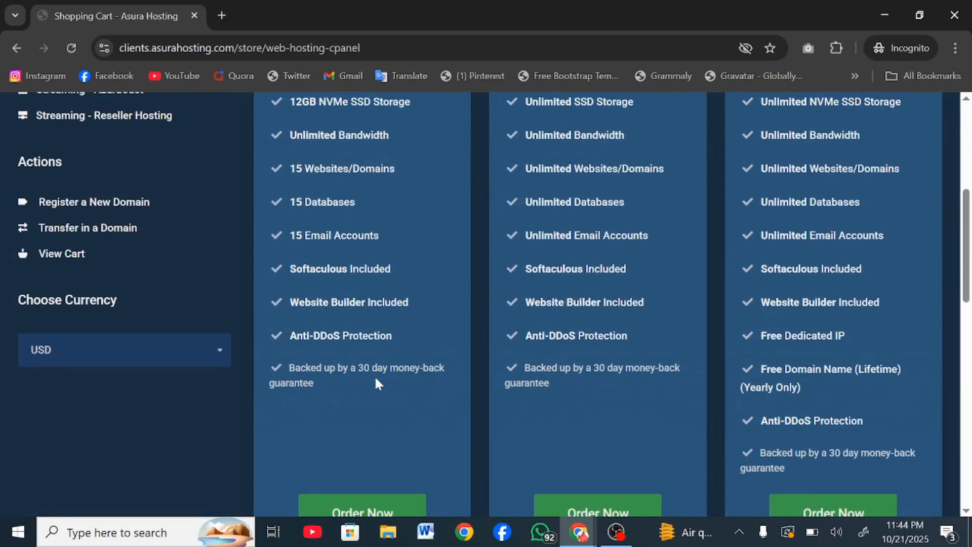
pyautogui.scroll(4, 297, 284)
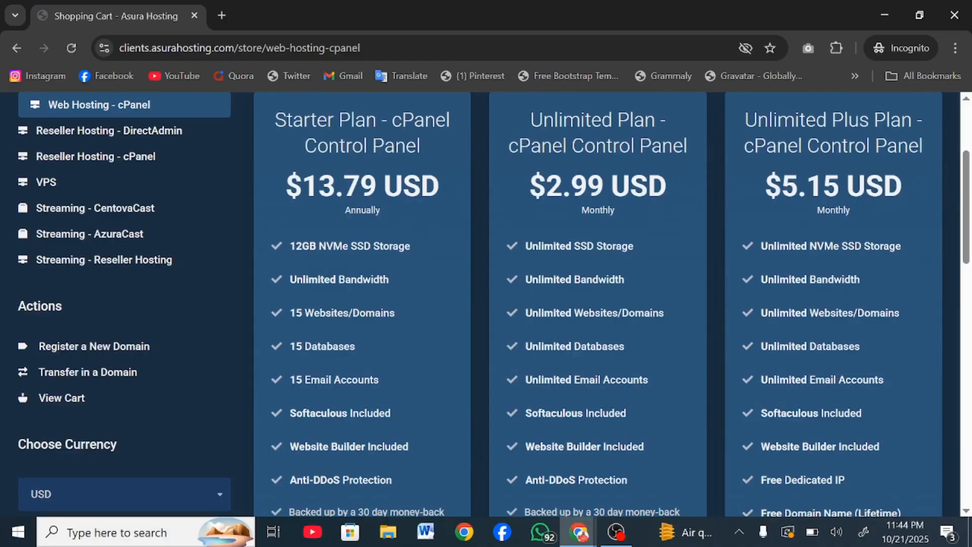
pyautogui.scroll(-2, 316, 338)
pyautogui.scroll(1, 317, 338)
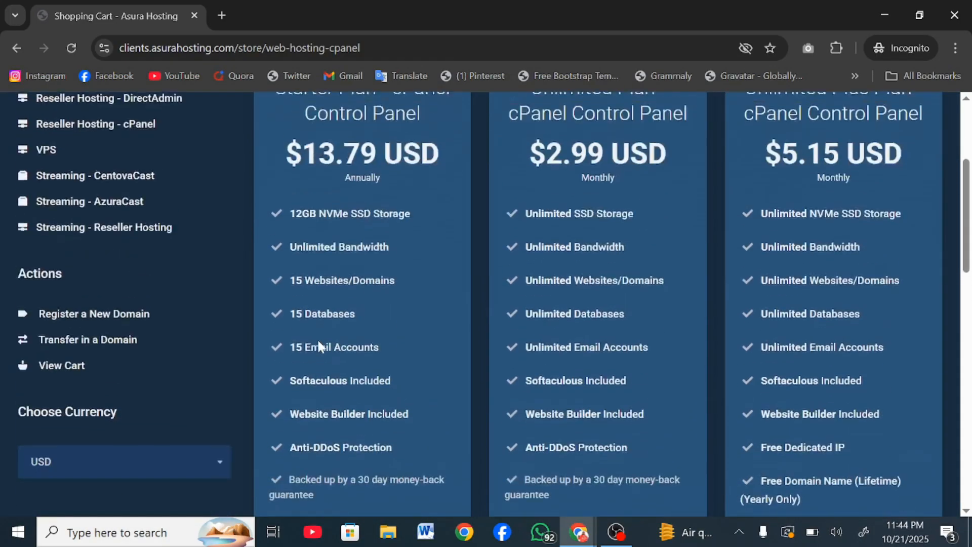
pyautogui.scroll(-1, 317, 338)
pyautogui.scroll(1, 328, 199)
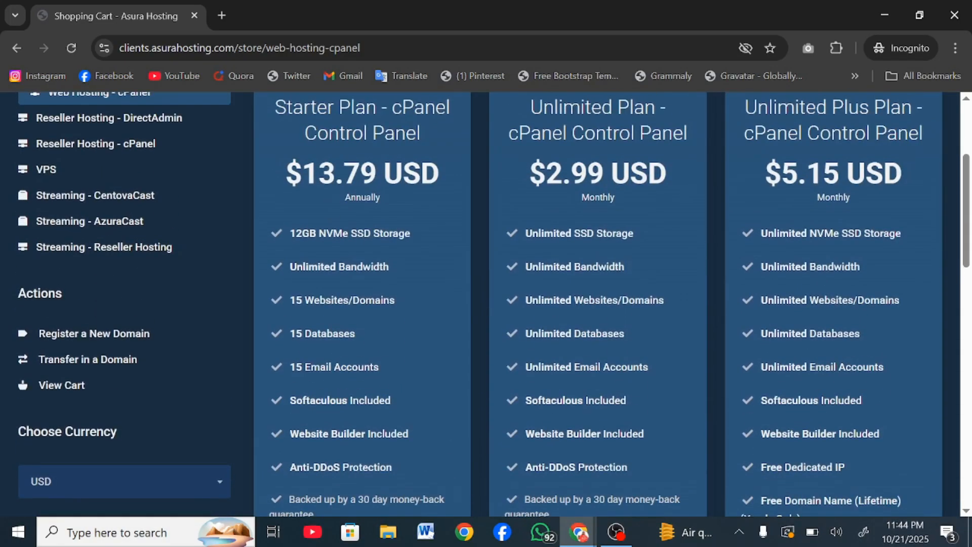
pyautogui.moveTo(303, 174); pyautogui.dragTo(335, 174)
pyautogui.click(333, 176)
pyautogui.scroll(-4, 333, 443)
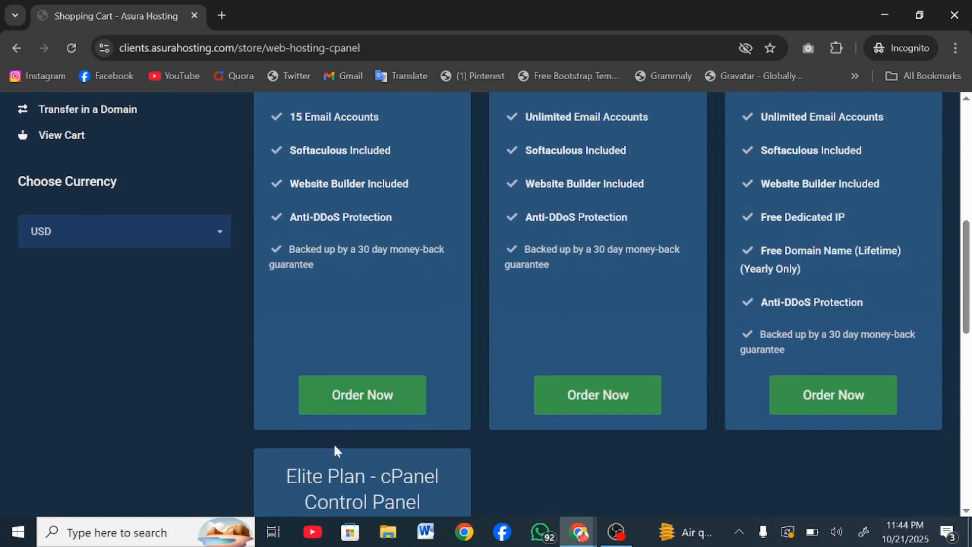
# Step: Order the Starter Plan using smmzoone.com from the cart as its domain
pyautogui.click(334, 403)
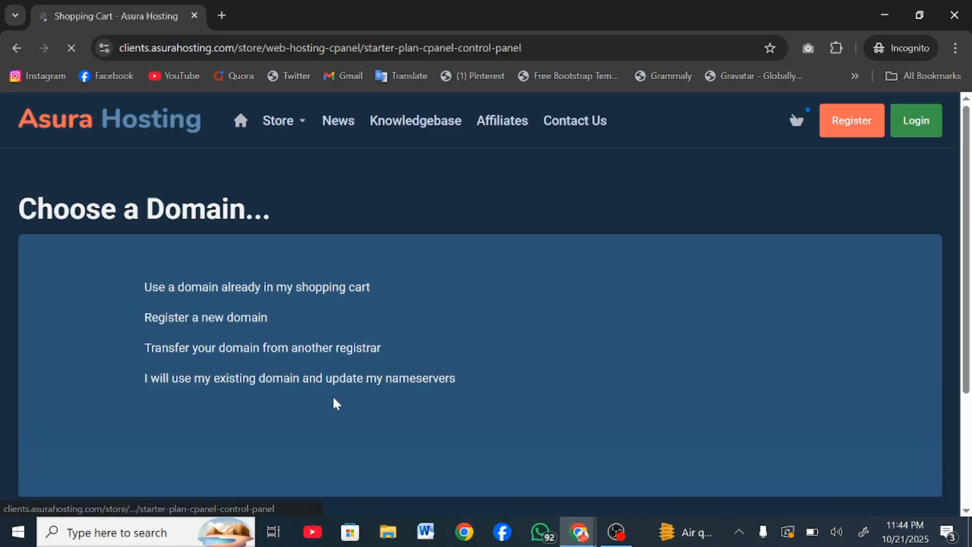
pyautogui.scroll(-2, 332, 400)
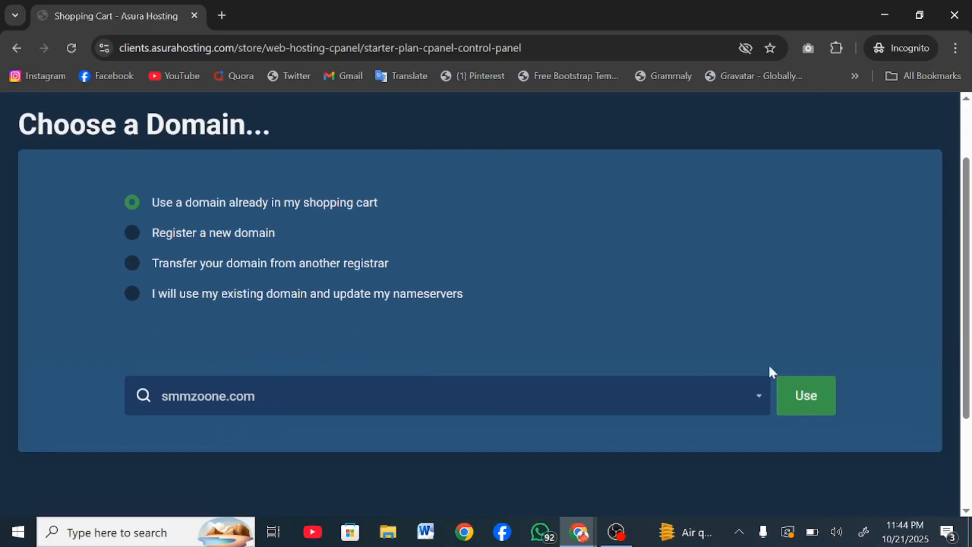
pyautogui.click(812, 404)
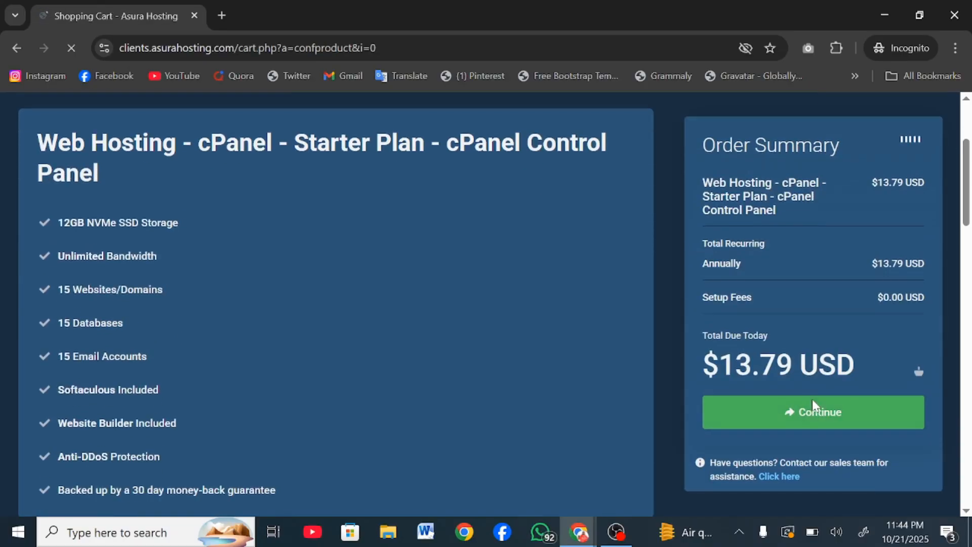
pyautogui.scroll(-3, 633, 336)
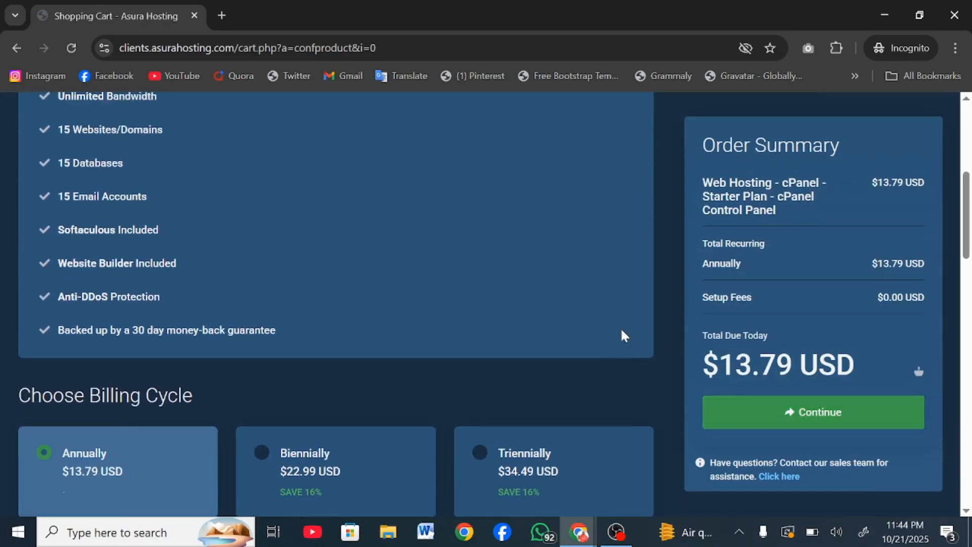
pyautogui.scroll(4, 624, 335)
pyautogui.scroll(-6, 445, 321)
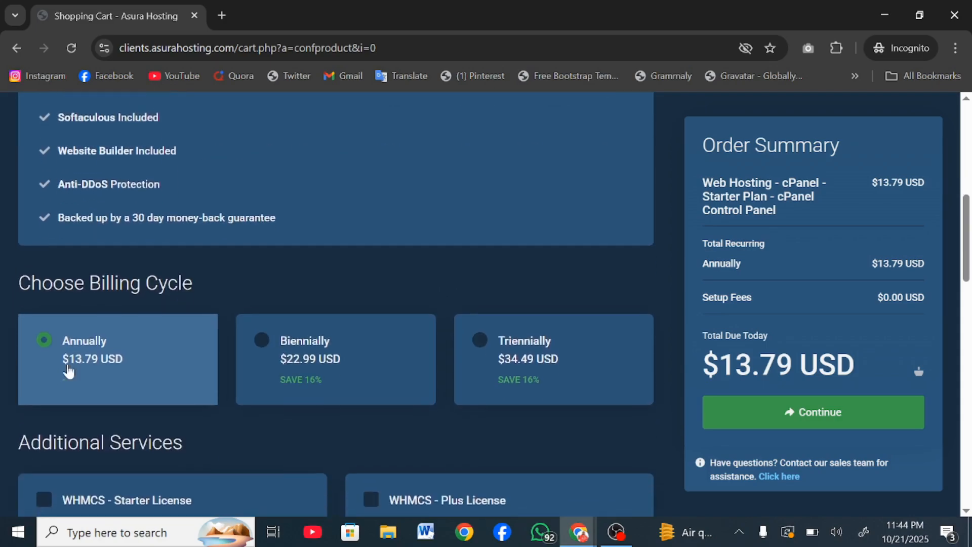
pyautogui.scroll(-12, 566, 428)
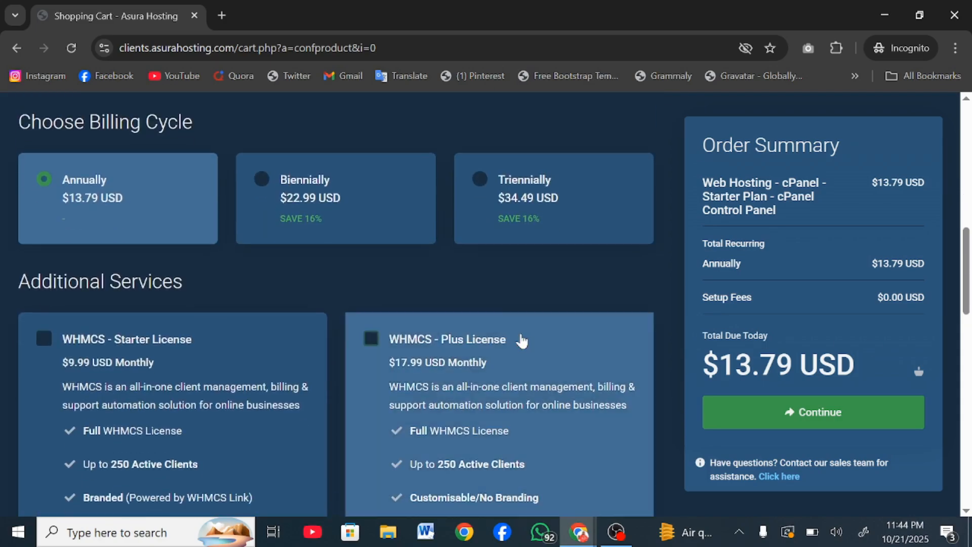
pyautogui.scroll(5, 522, 339)
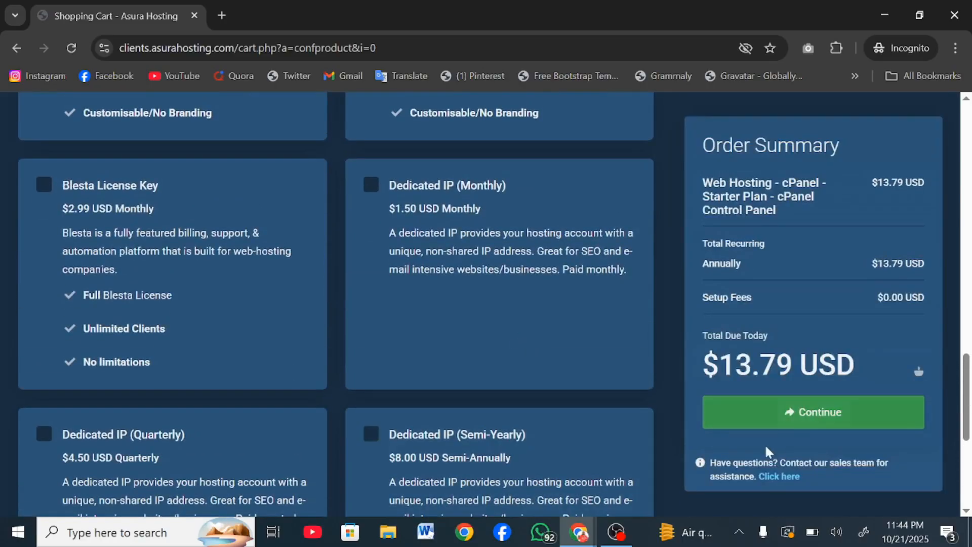
# Step: Review smmzoone.com's DNS Management, ID Protection and Email Forwarding add-ons on Domains Configuration
pyautogui.click(781, 421)
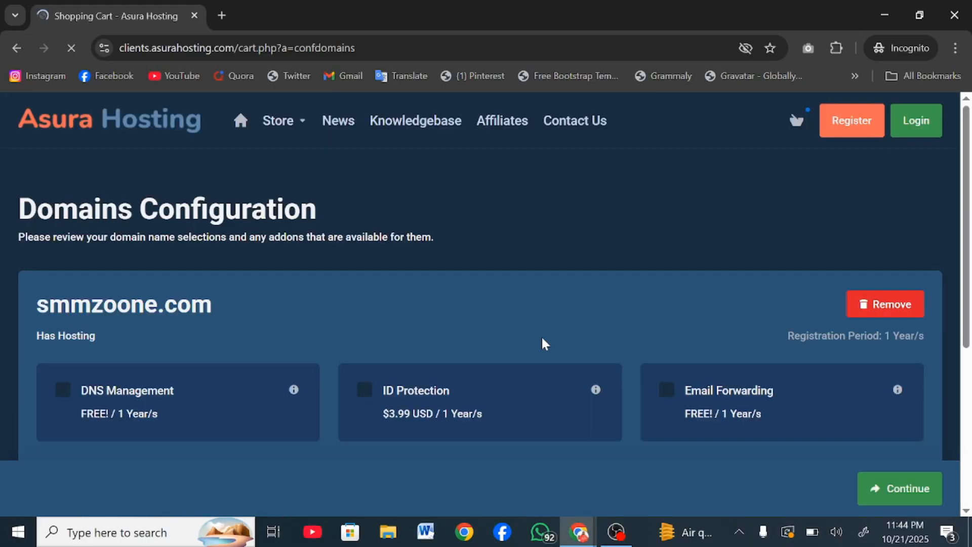
pyautogui.scroll(-5, 542, 340)
pyautogui.scroll(-1, 779, 273)
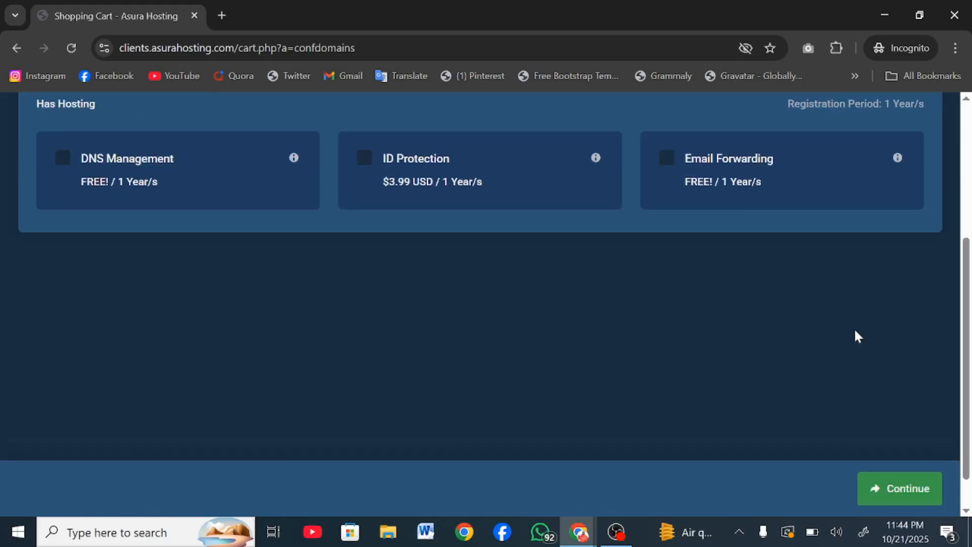
pyautogui.scroll(5, 641, 362)
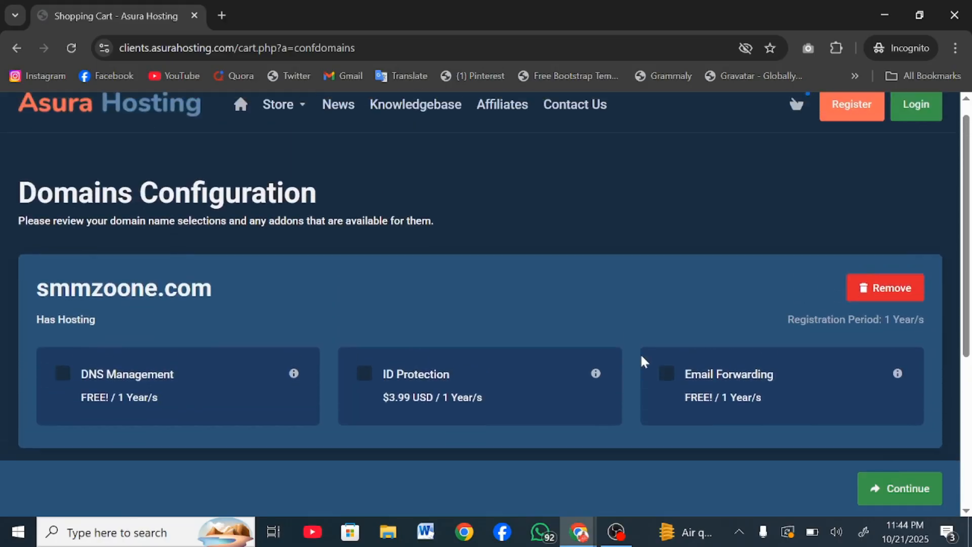
pyautogui.scroll(-3, 642, 362)
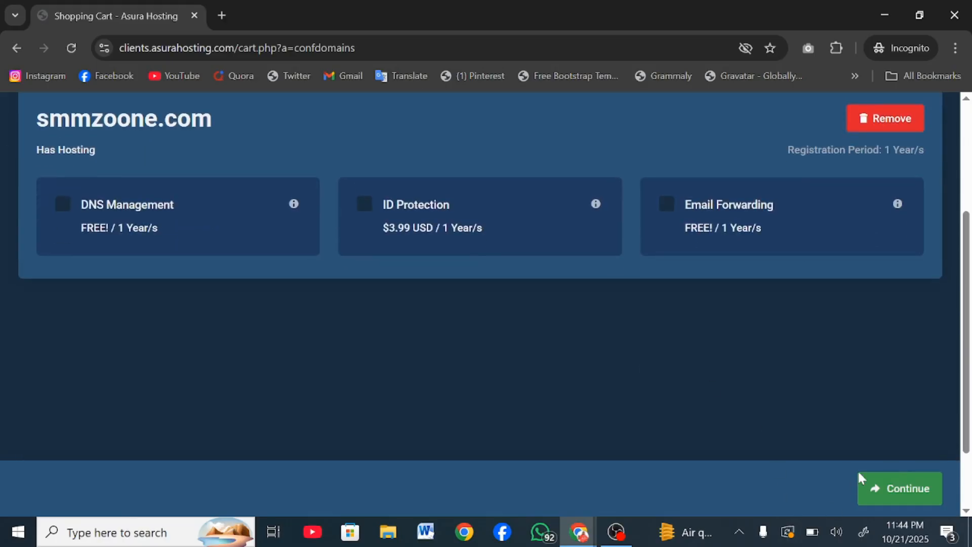
# Step: Review the order and payment methods on Review & Checkout, with $25.78 USD due today
pyautogui.click(870, 483)
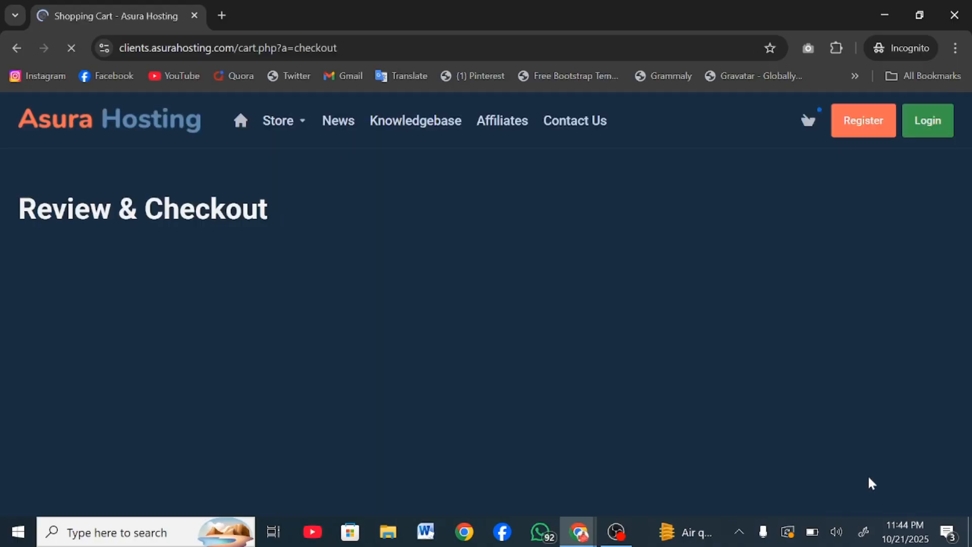
pyautogui.scroll(-5, 869, 481)
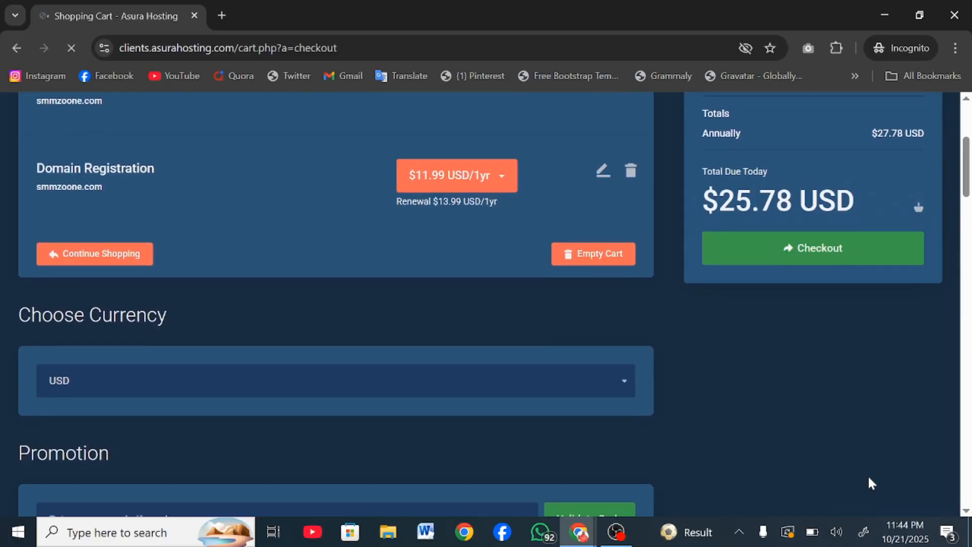
pyautogui.scroll(-6, 868, 474)
pyautogui.scroll(-4, 870, 481)
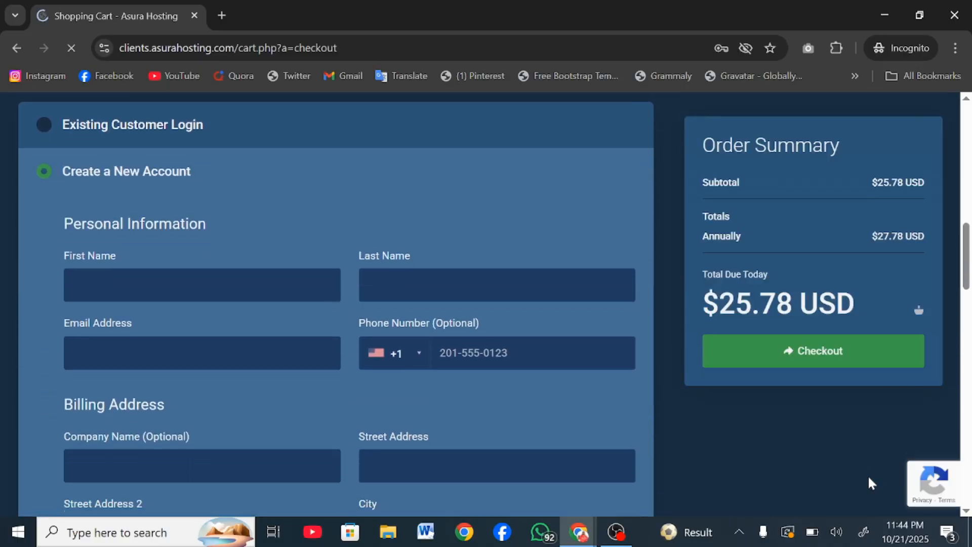
pyautogui.scroll(-15, 521, 494)
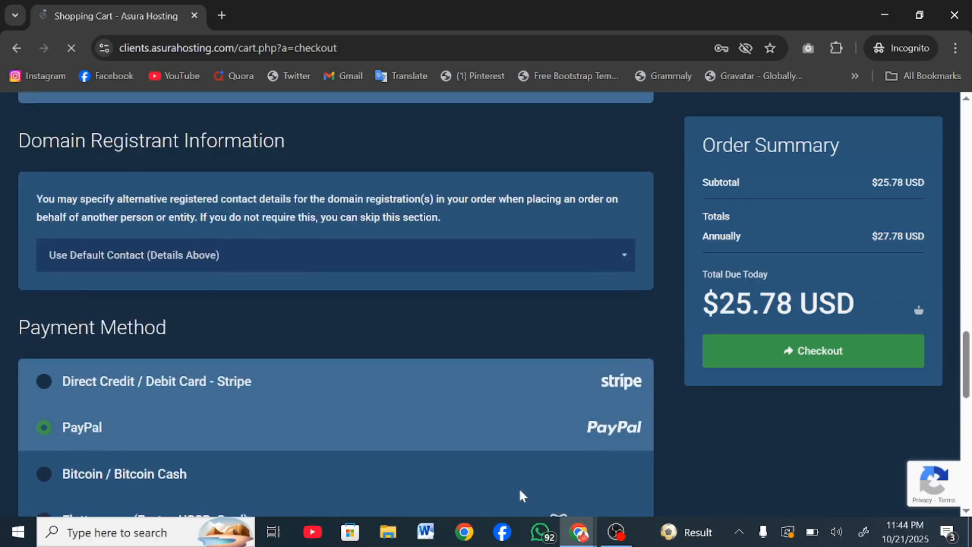
pyautogui.scroll(-3, 521, 495)
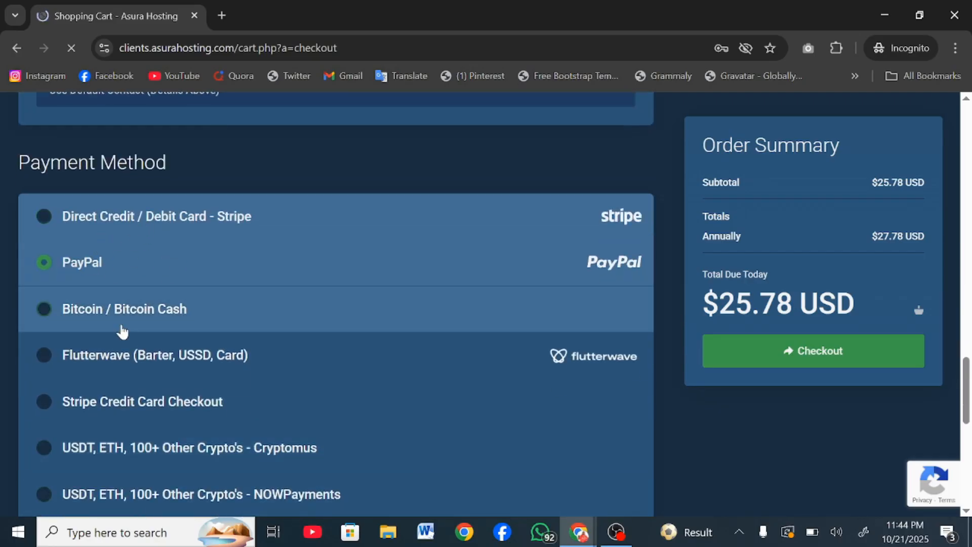
pyautogui.scroll(-1, 124, 331)
pyautogui.scroll(-2, 146, 309)
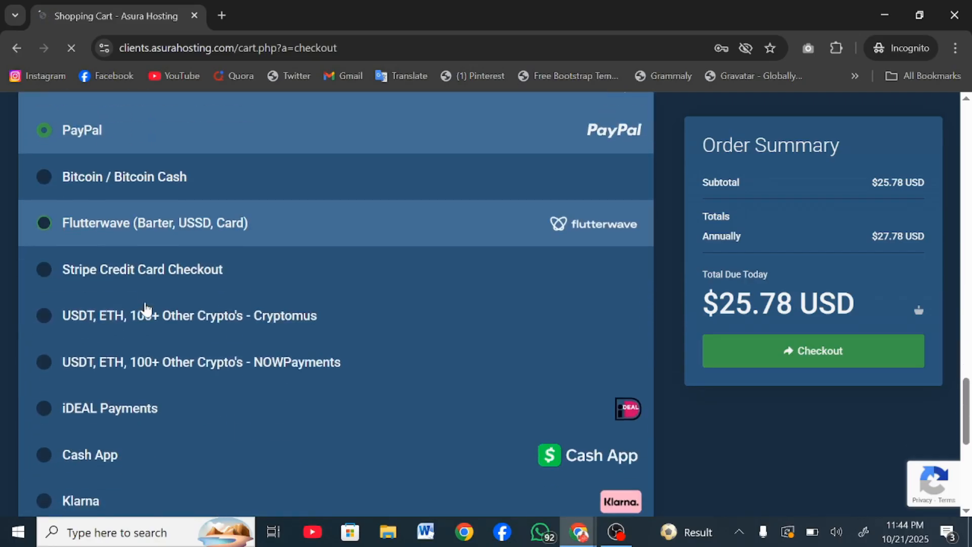
pyautogui.scroll(-2, 275, 324)
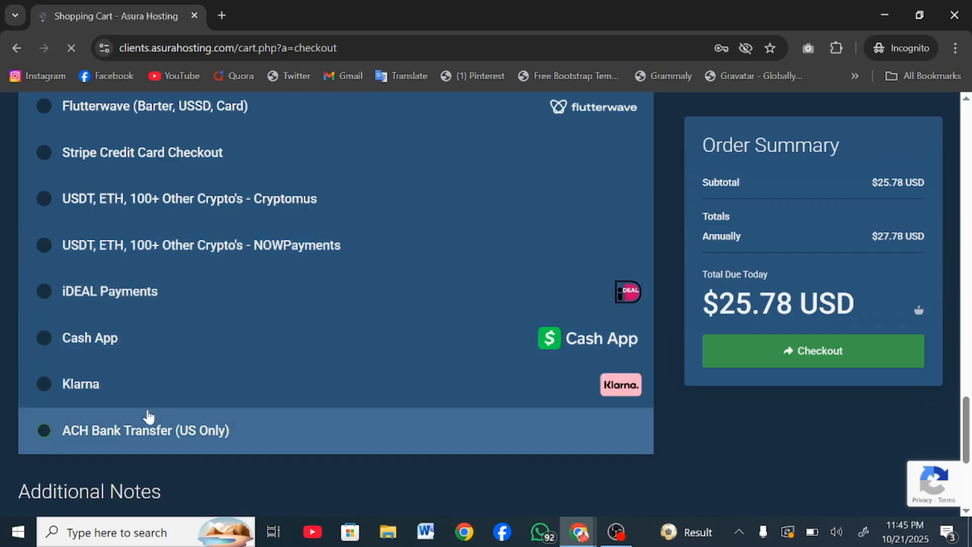
pyautogui.scroll(-1, 165, 435)
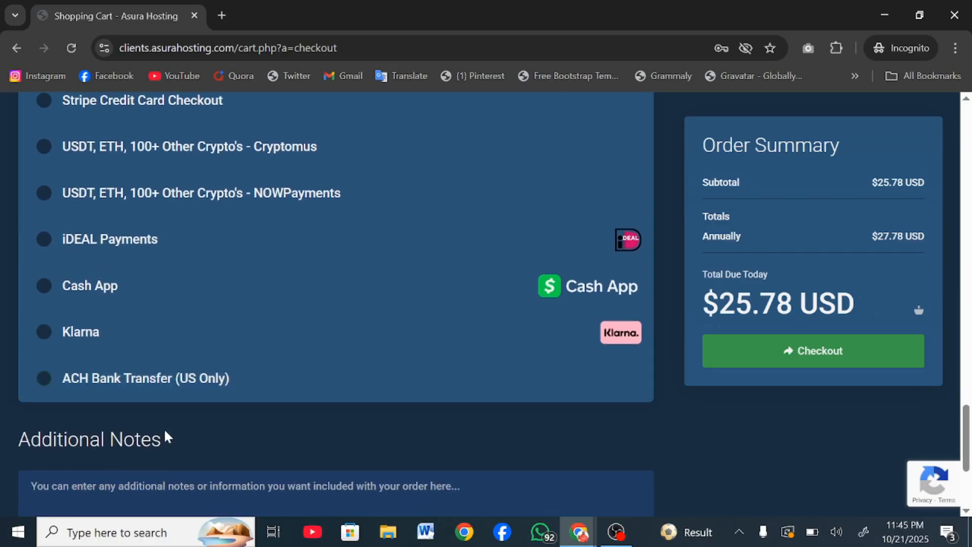
pyautogui.scroll(20, 165, 435)
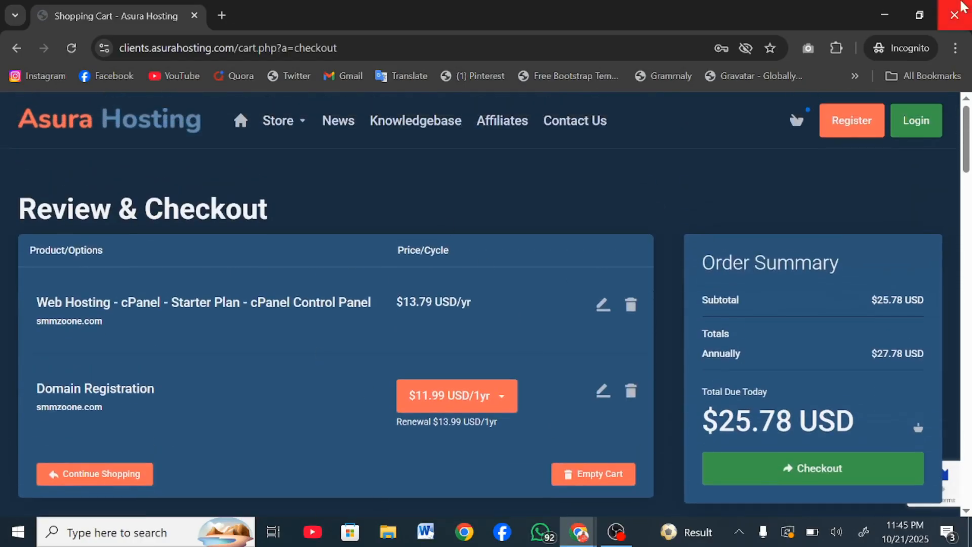
# Step: Switch to the other browser window showing smmmzoone.com at ₦19184.00NGN
pyautogui.click(884, 15)
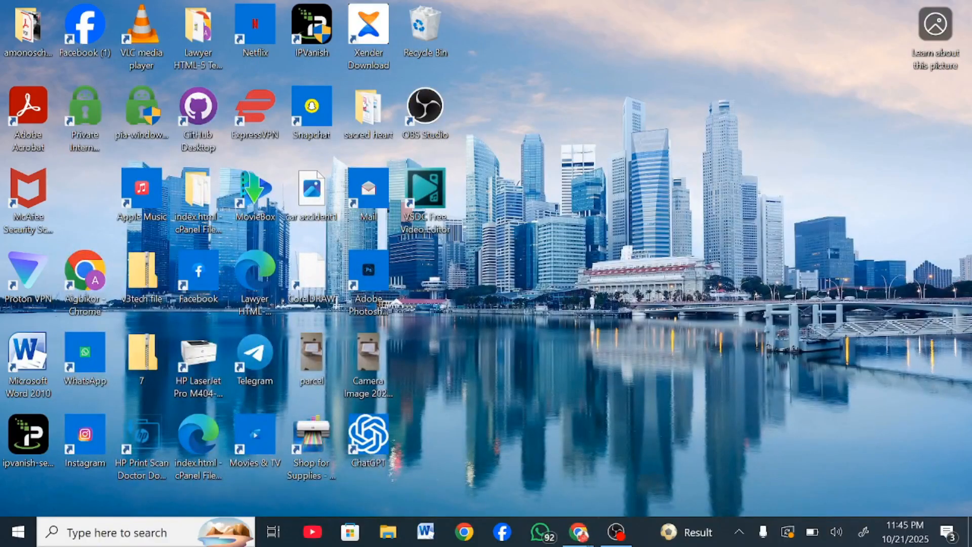
pyautogui.moveTo(579, 531)
pyautogui.click(608, 479)
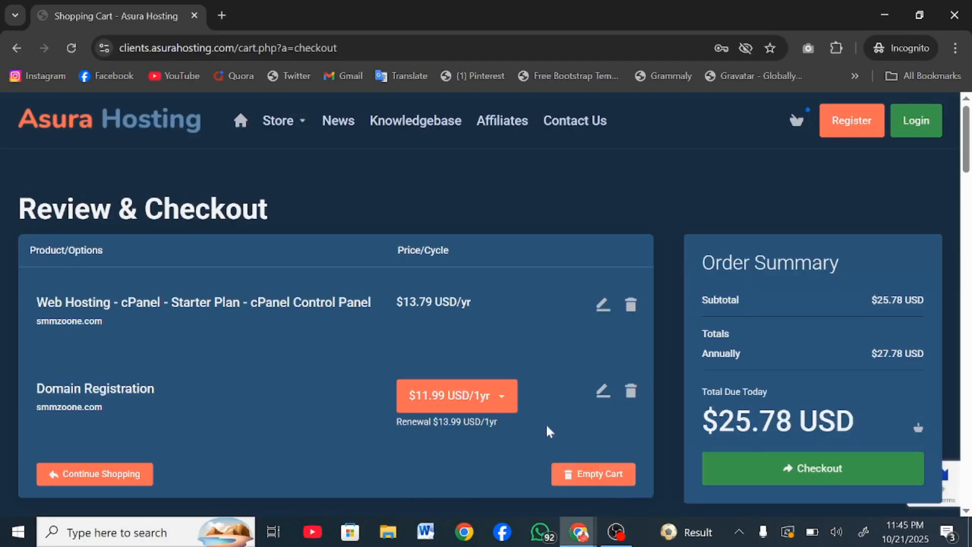
pyautogui.moveTo(579, 532)
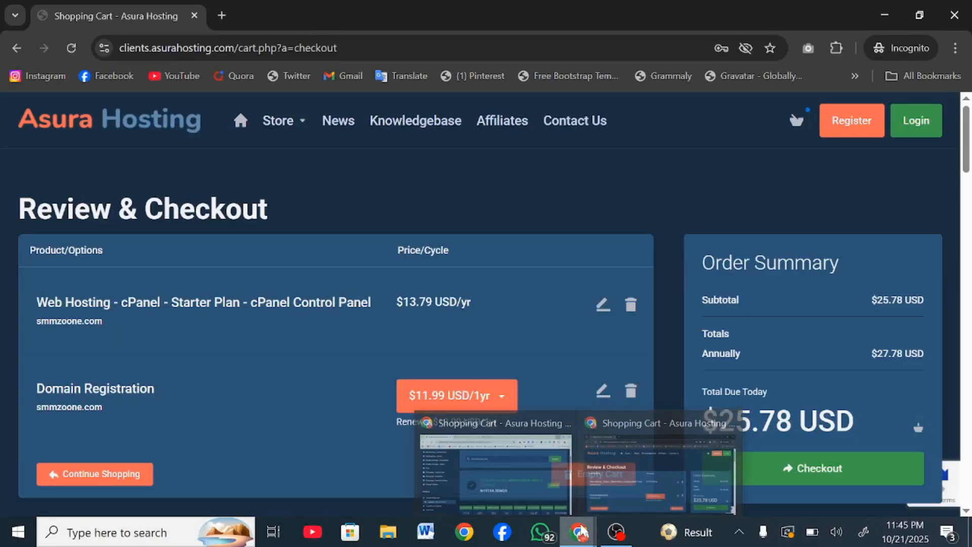
pyautogui.click(512, 473)
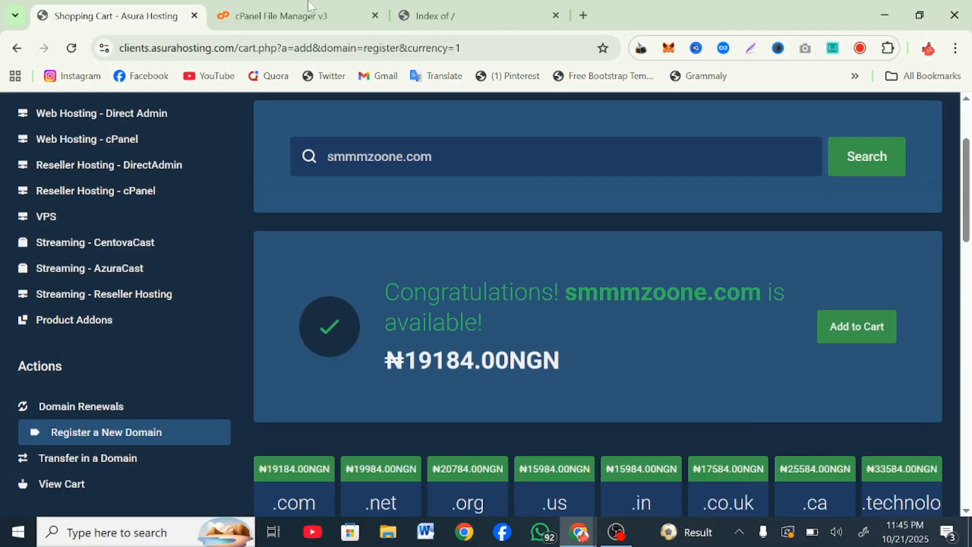
# Step: From the File Manager, open the cPanel home link in a new tab
pyautogui.click(268, 6)
pyautogui.click(324, 368)
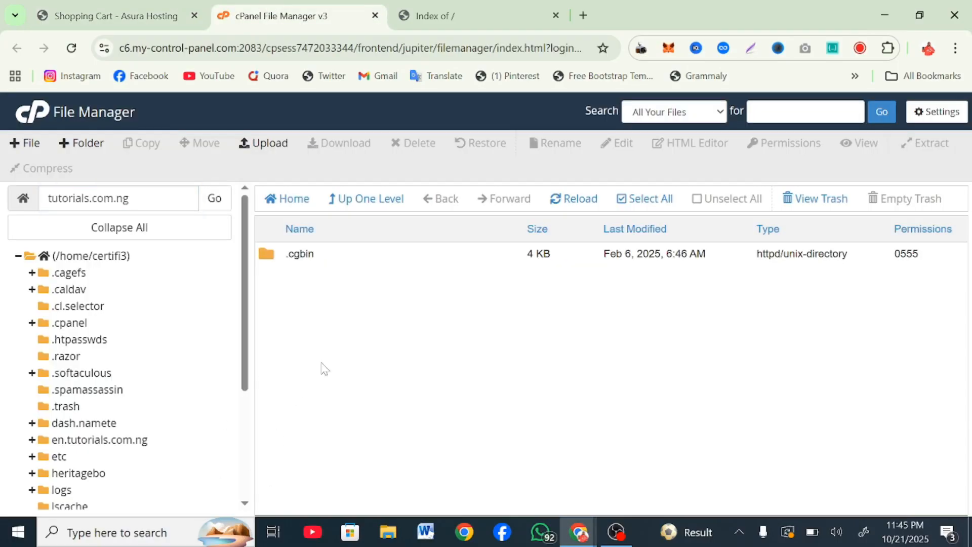
pyautogui.rightClick(44, 127)
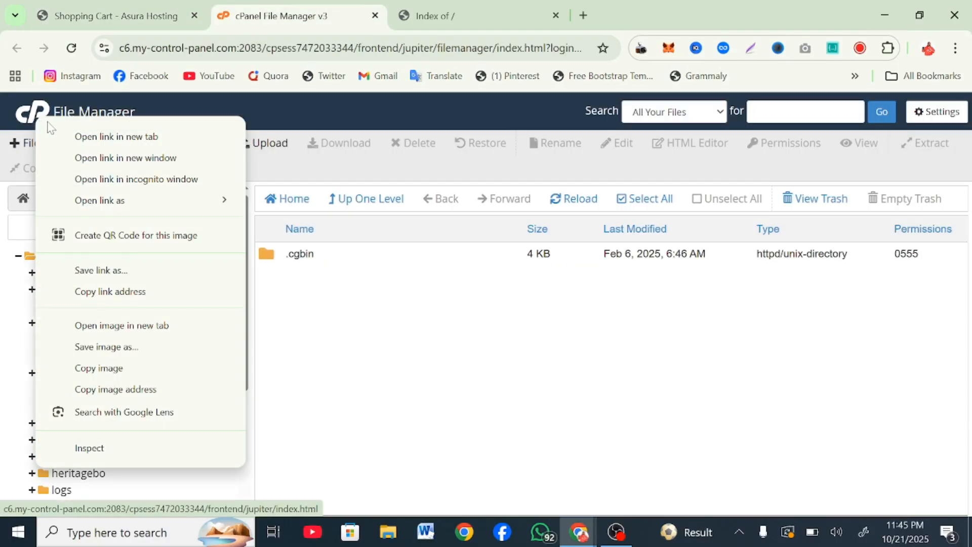
pyautogui.click(76, 135)
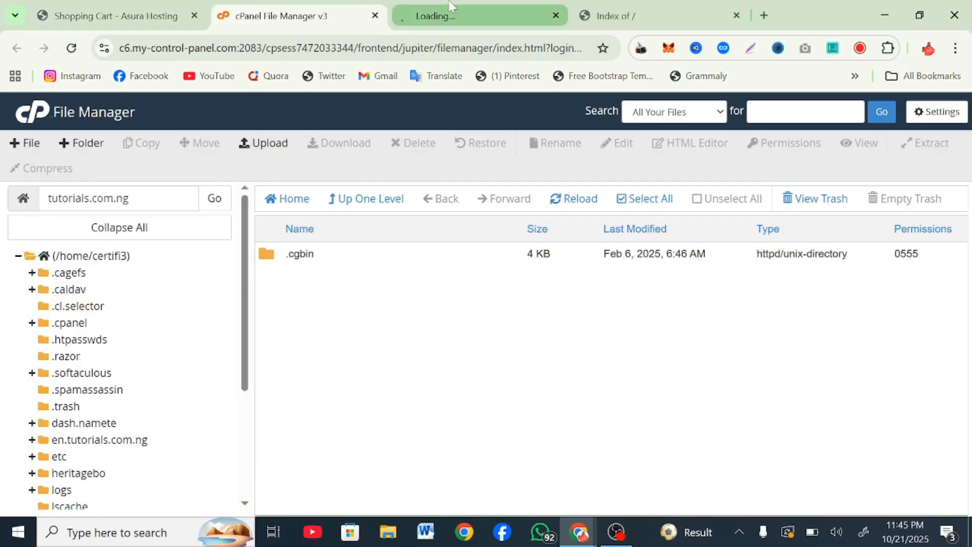
# Step: Look over the cPanel Tools page, confirm tutorials.com.ng shows an empty index, then return to File Manager
pyautogui.click(451, 6)
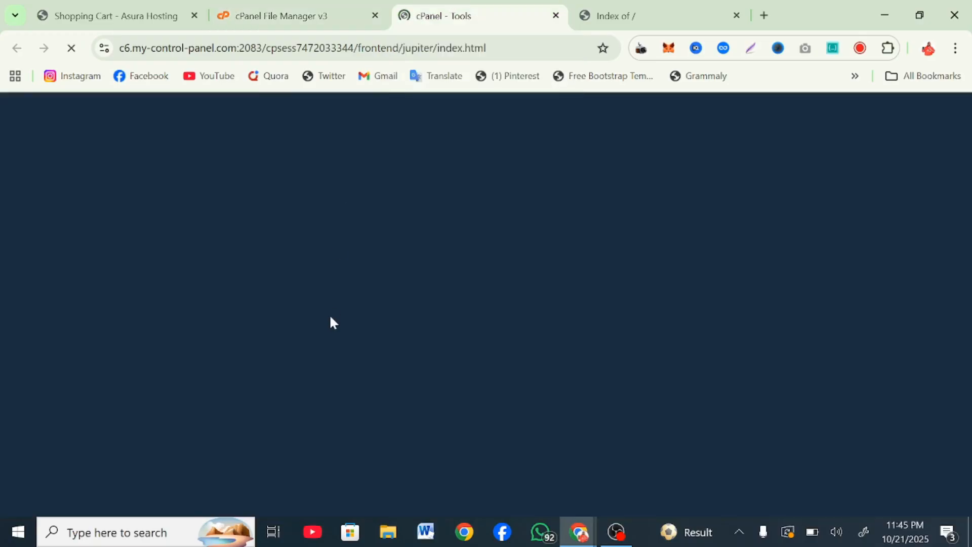
pyautogui.scroll(-15, 331, 318)
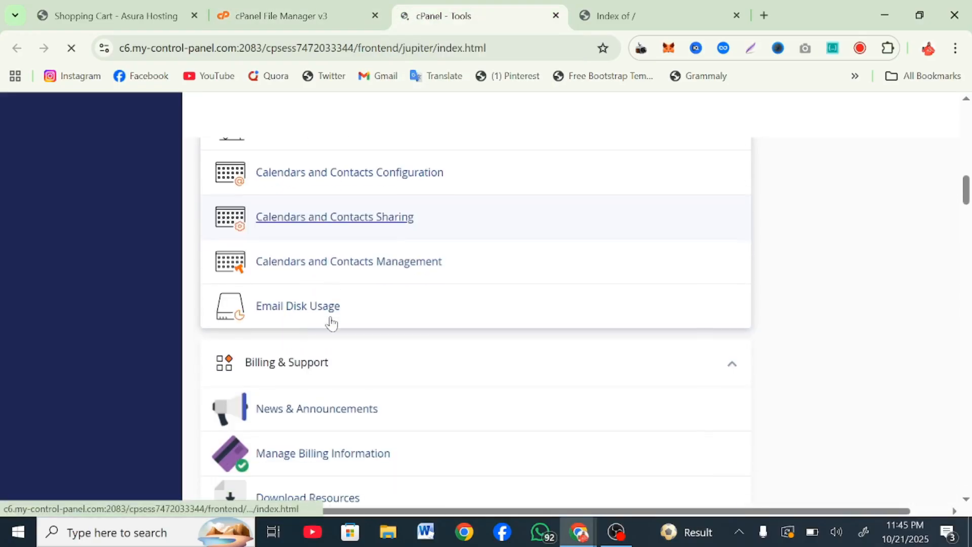
pyautogui.scroll(-10, 332, 322)
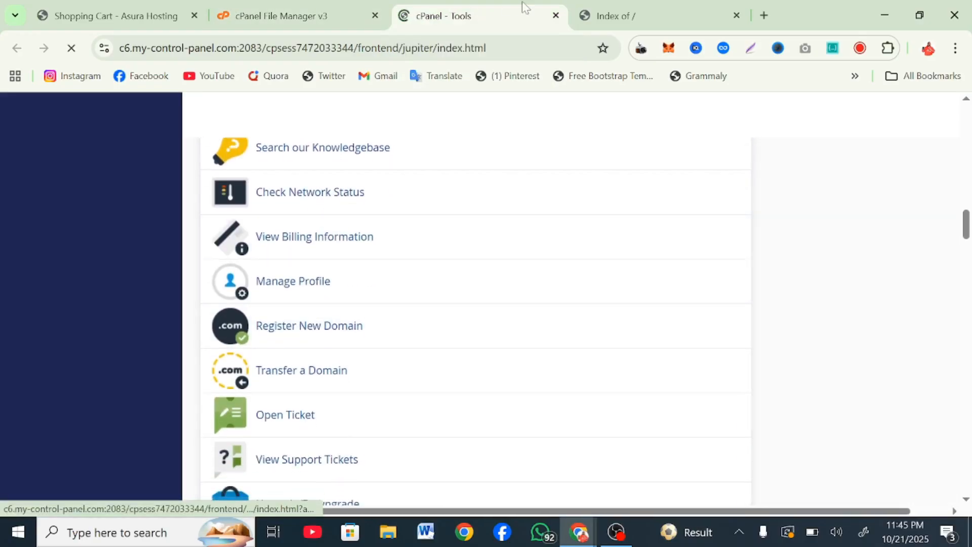
pyautogui.click(623, 4)
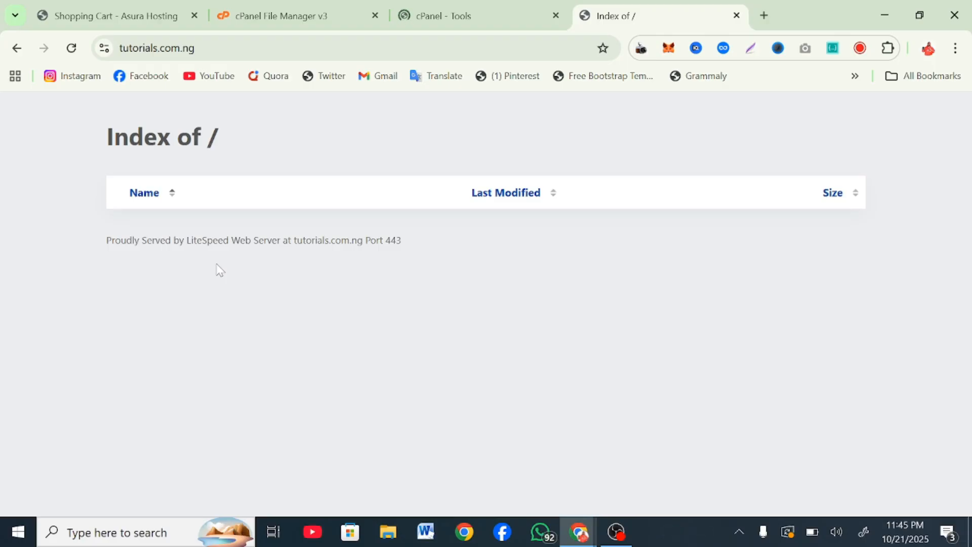
pyautogui.click(261, 4)
# Step: Return to the File Manager and open the public_html folder
pyautogui.click(428, 4)
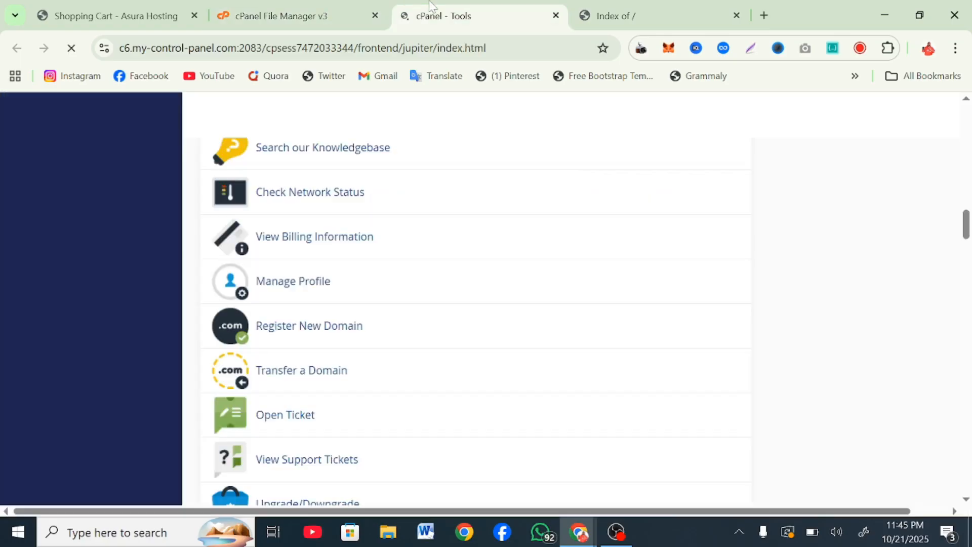
pyautogui.write('/f')
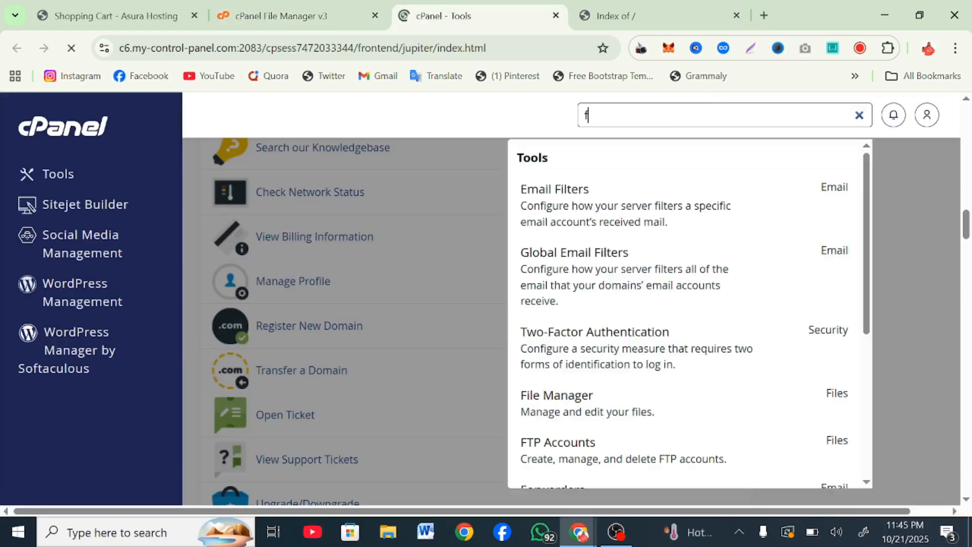
pyautogui.write('ile')
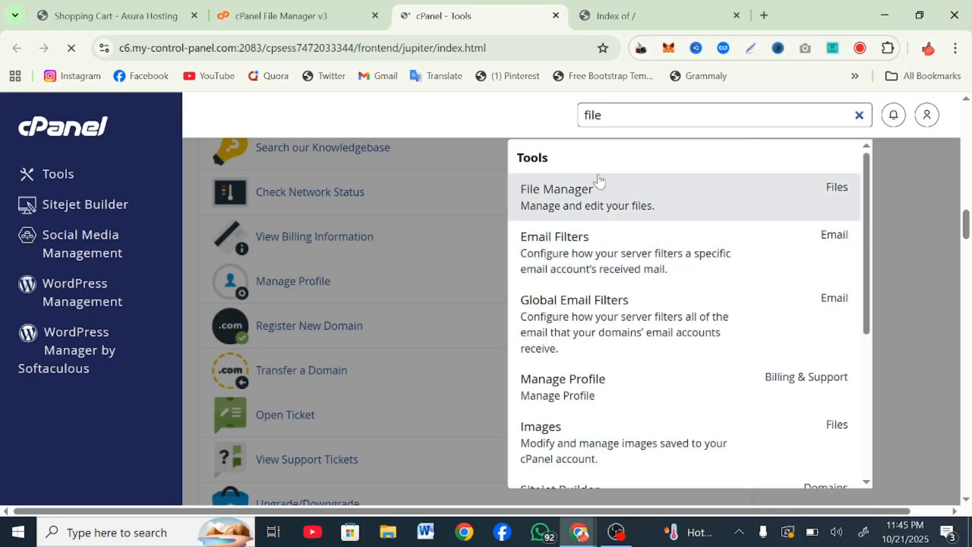
pyautogui.click(218, 5)
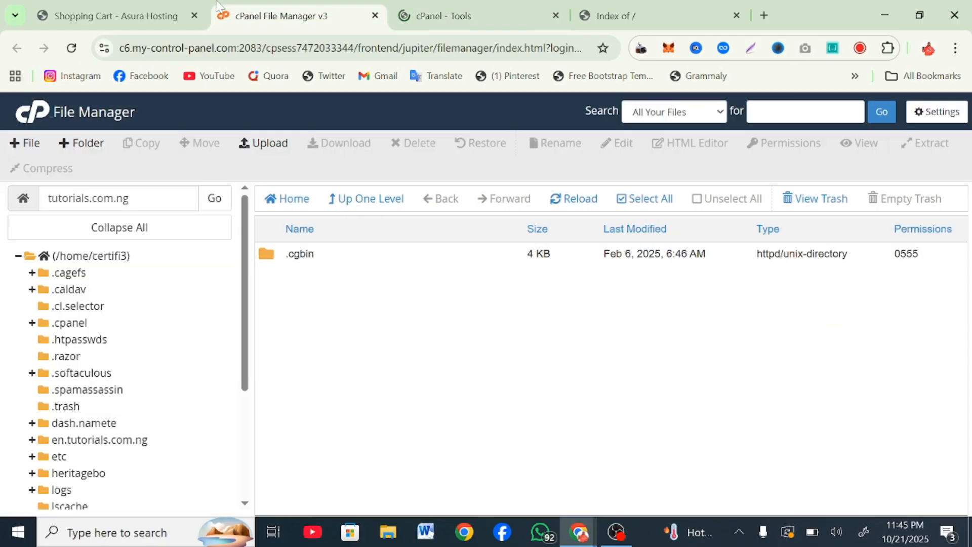
pyautogui.scroll(-3, 151, 387)
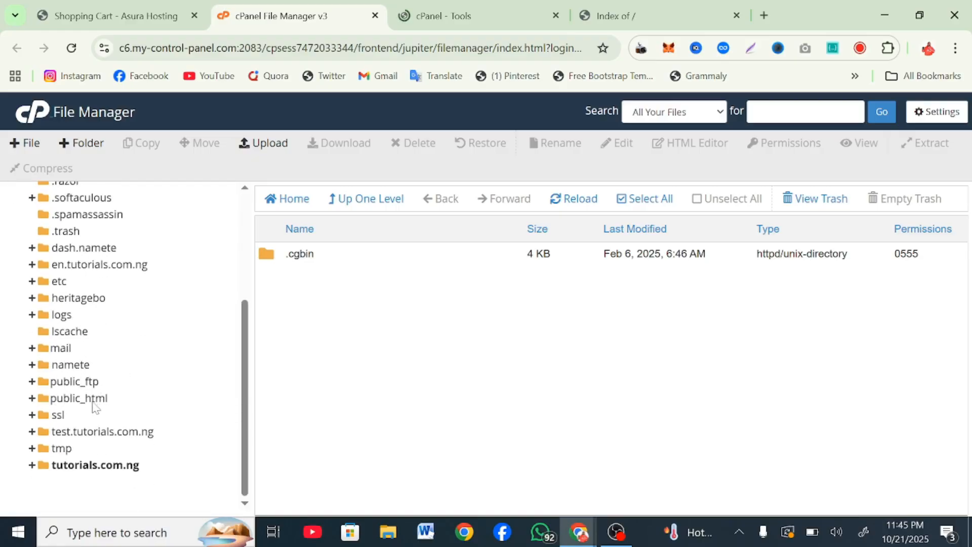
pyautogui.click(93, 401)
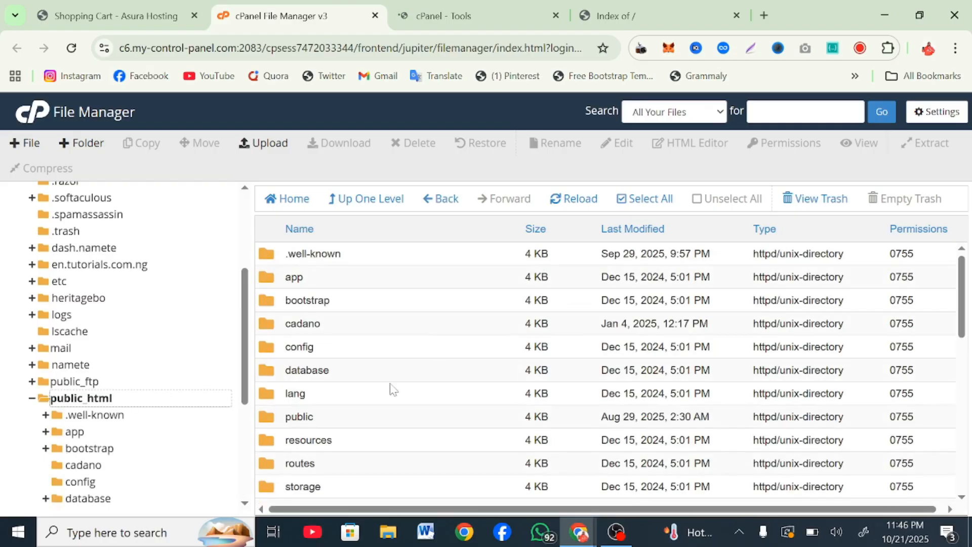
# Step: Open tutorials.com.ng (only .cgbin), then bring forward the Asura checkout showing $25.78 USD due
pyautogui.scroll(-3, 393, 390)
pyautogui.scroll(3, 393, 390)
pyautogui.scroll(3, 393, 388)
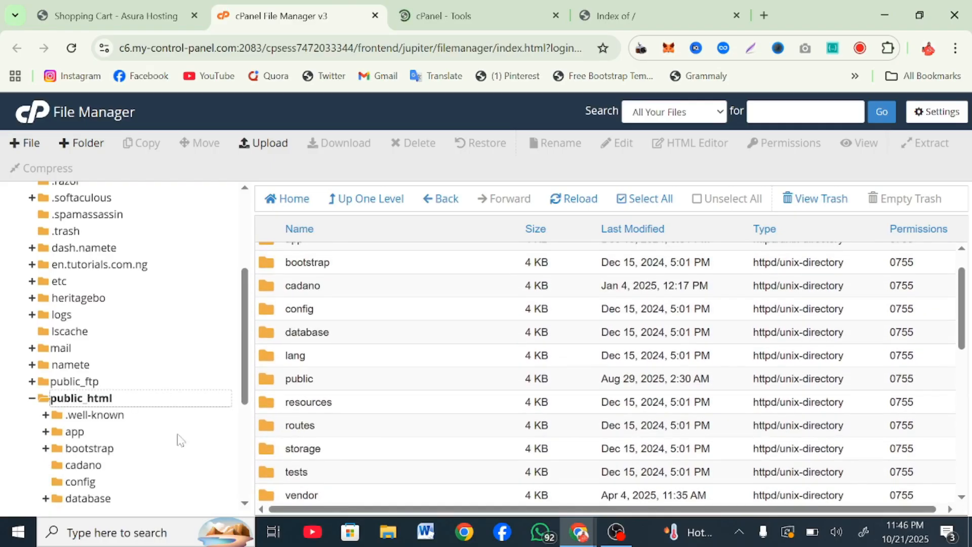
pyautogui.scroll(-4, 156, 427)
pyautogui.click(90, 464)
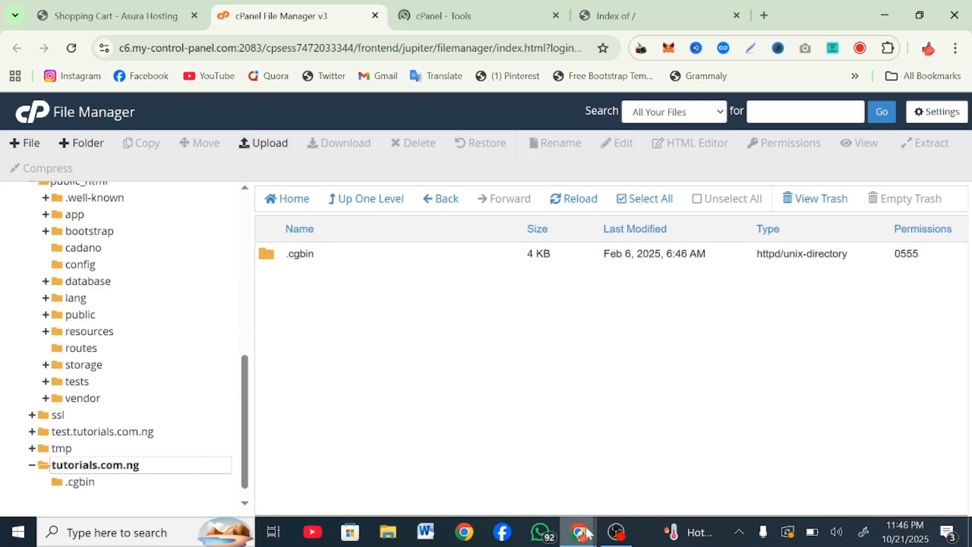
pyautogui.moveTo(578, 531)
pyautogui.click(634, 470)
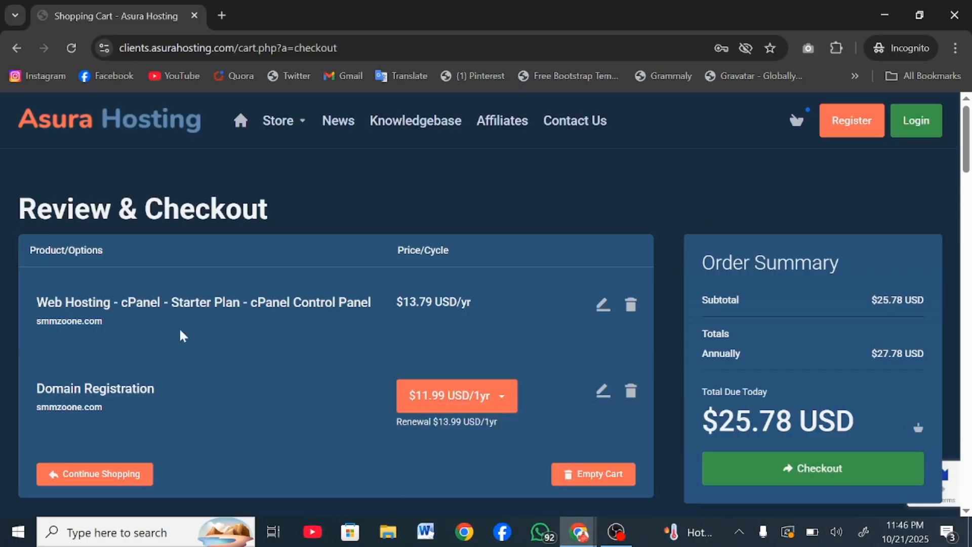
# Step: Go back to the Starter Plan page, highlight '15 Websites/Domains', then minimize the cart window
pyautogui.click(17, 48)
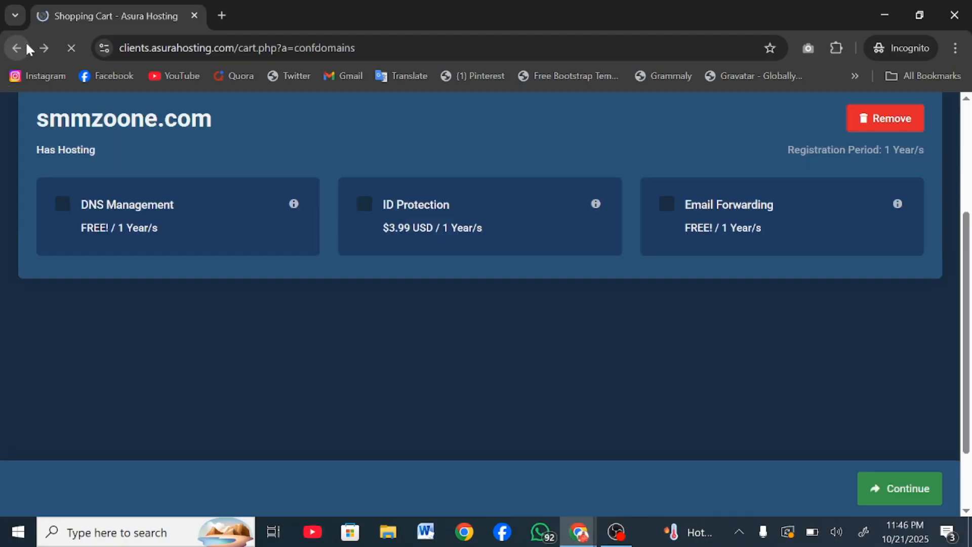
pyautogui.click(27, 49)
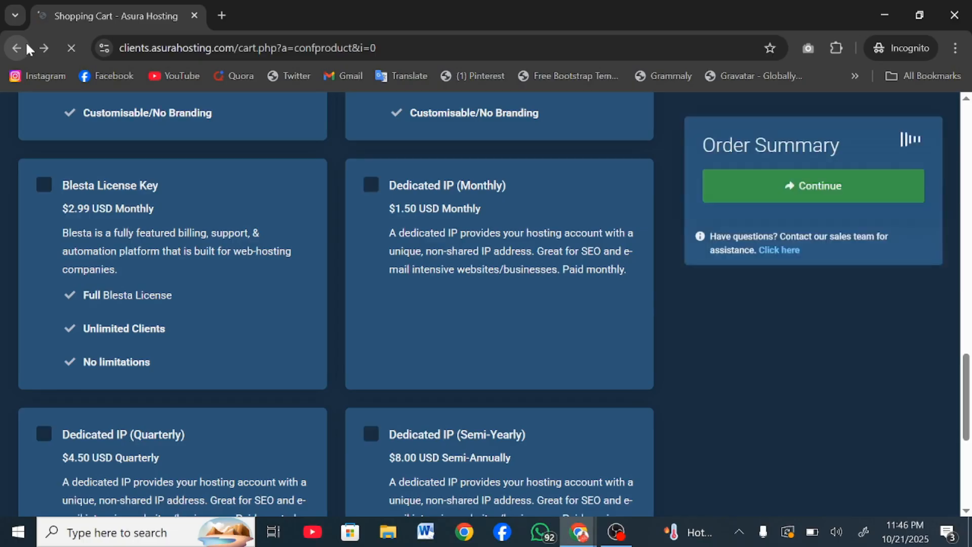
pyautogui.scroll(15, 99, 284)
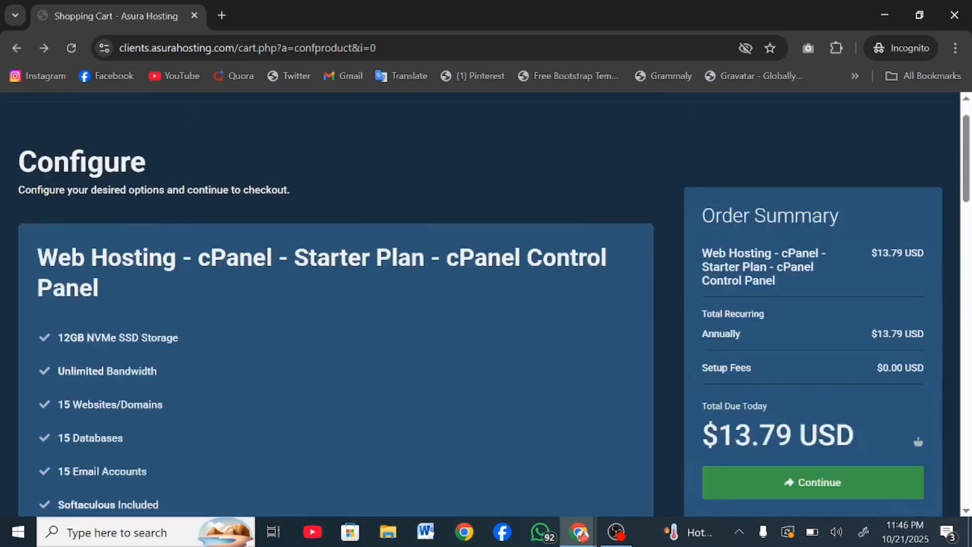
pyautogui.scroll(-4, 99, 283)
pyautogui.scroll(-1, 71, 223)
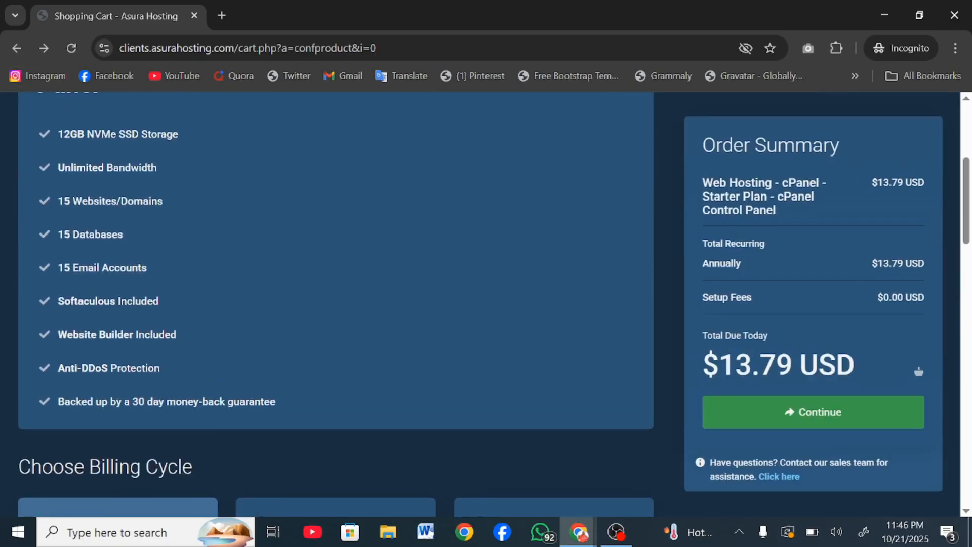
pyautogui.moveTo(58, 201); pyautogui.dragTo(183, 203)
pyautogui.scroll(1, 183, 204)
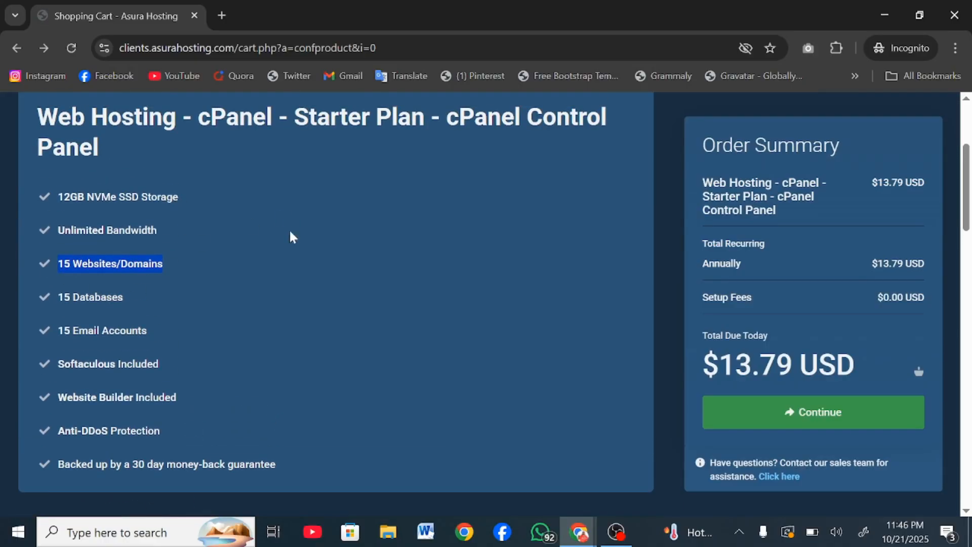
pyautogui.click(886, 6)
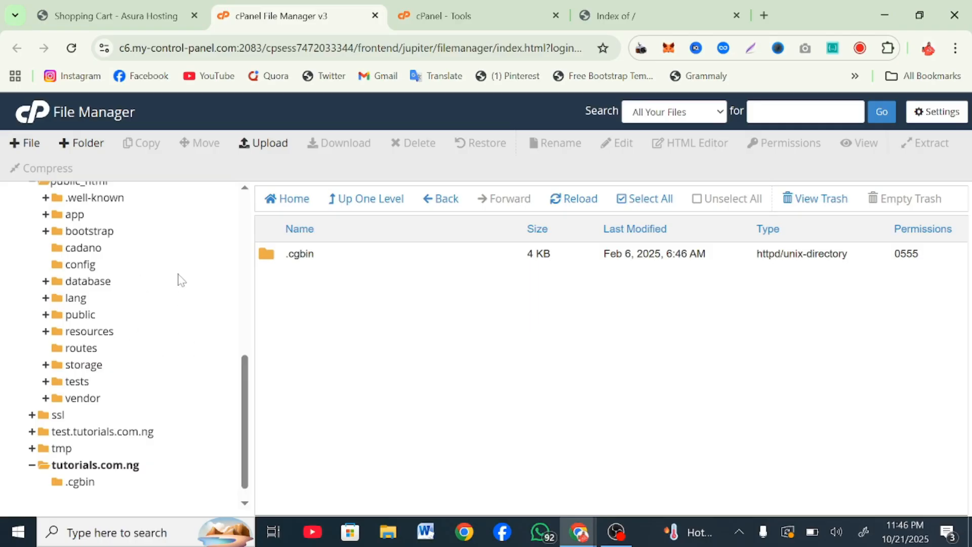
# Step: Collapse public_html and open File Upload targeting /home/certifi3/tutorials.com.ng
pyautogui.scroll(2, 178, 278)
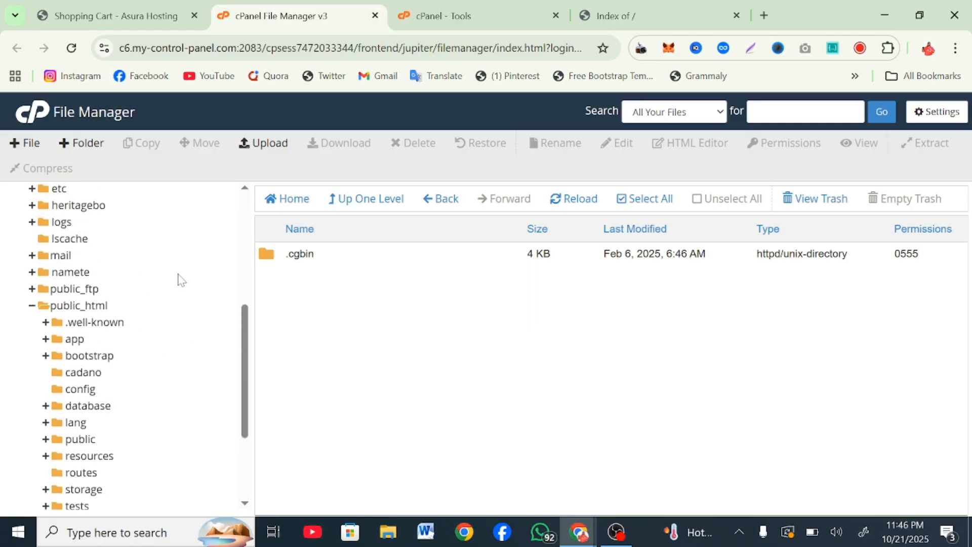
pyautogui.click(31, 307)
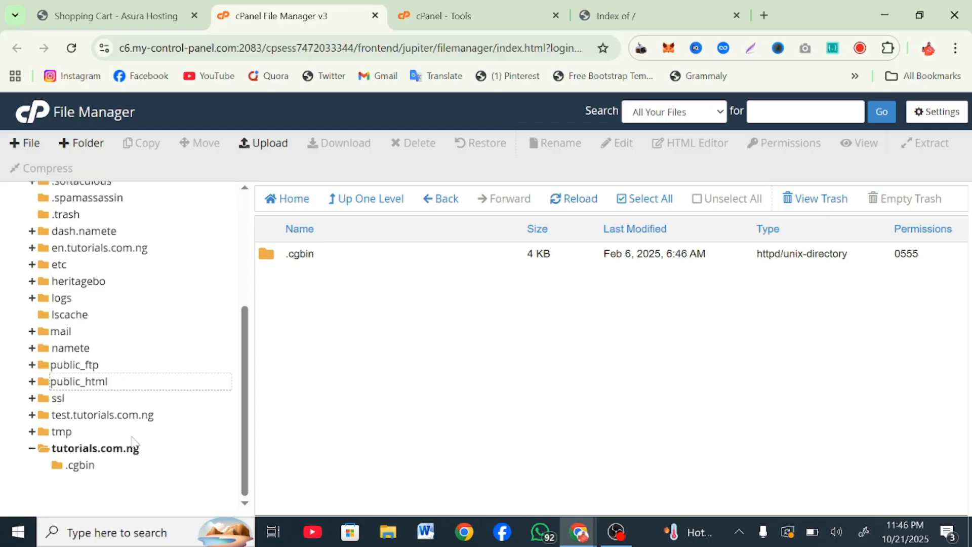
pyautogui.click(260, 146)
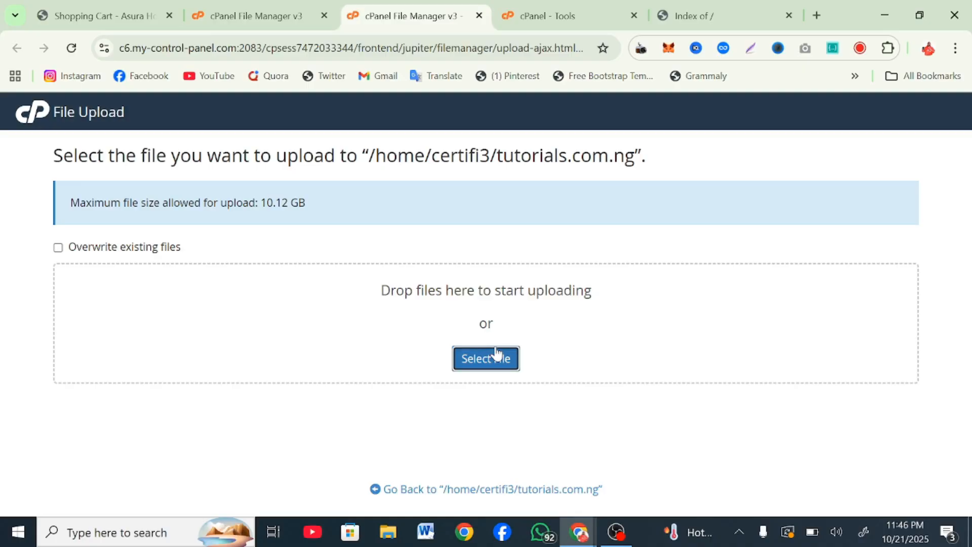
# Step: Upload Nova-SMM-Panel-Script-USD-Version-5602ew.zip from Documents into tutorials.com.ng and return to the folder listing
pyautogui.click(496, 354)
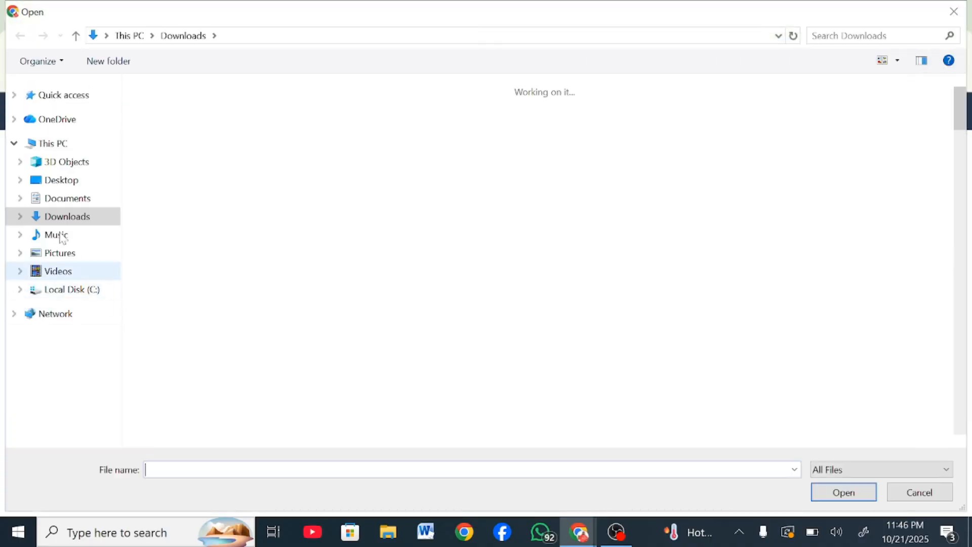
pyautogui.click(57, 198)
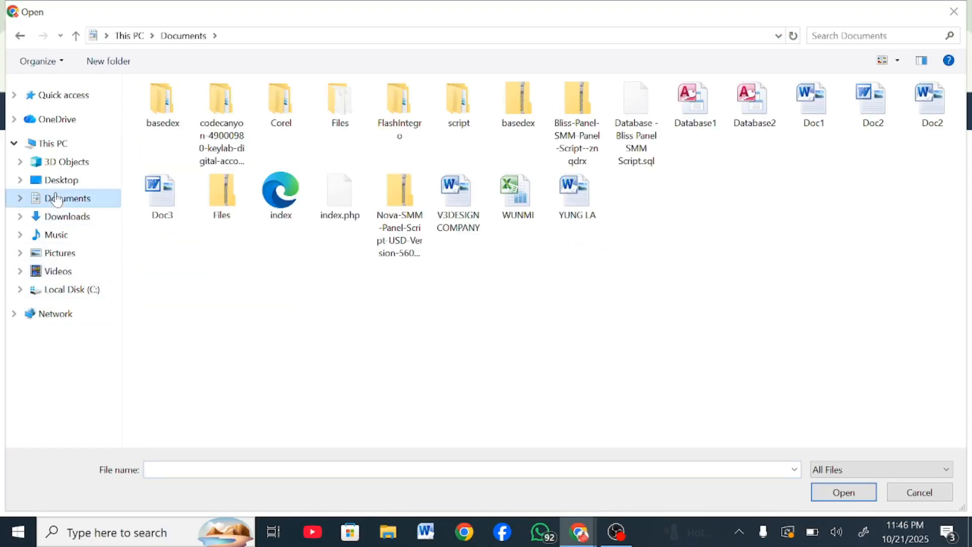
pyautogui.click(398, 198)
pyautogui.click(866, 491)
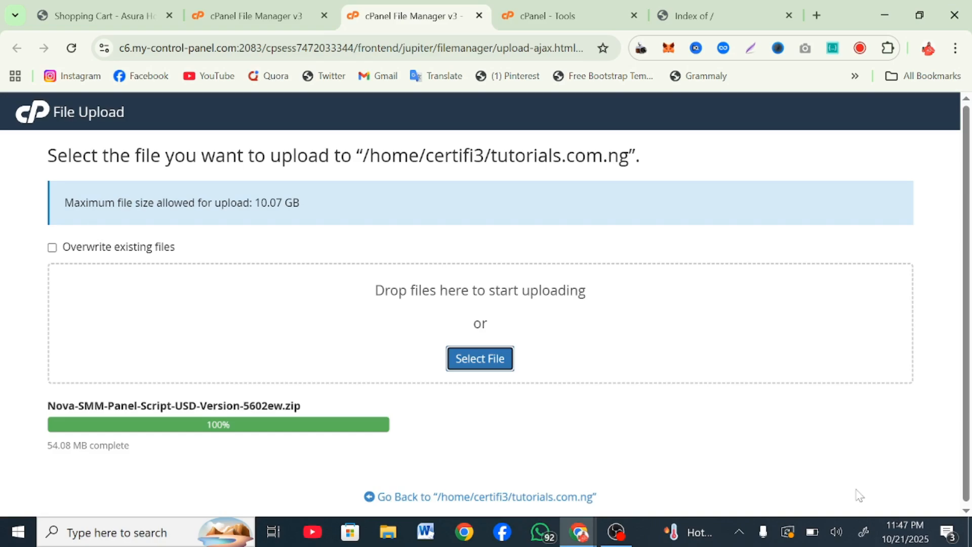
pyautogui.click(485, 497)
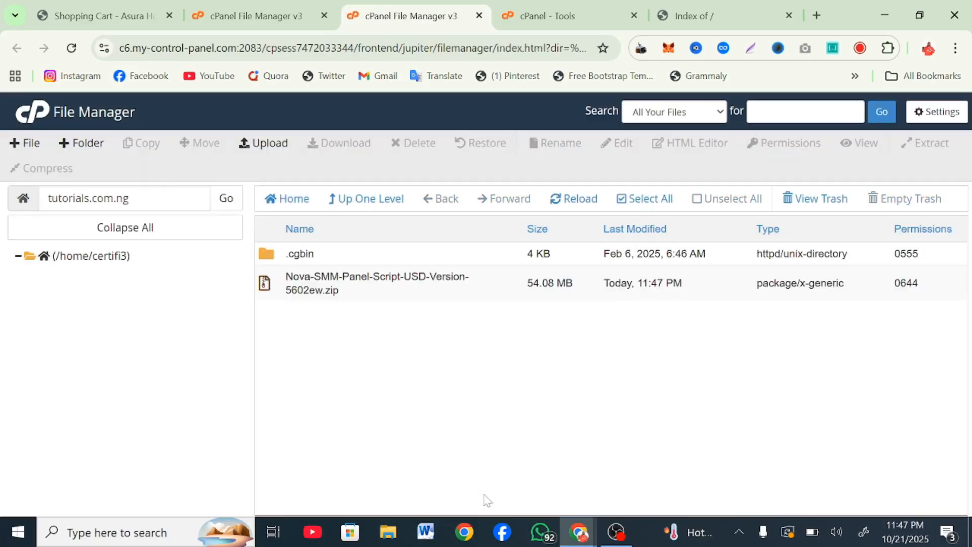
# Step: Extract the uploaded Nova SMM zip into the tutorials.com.ng folder
pyautogui.rightClick(411, 294)
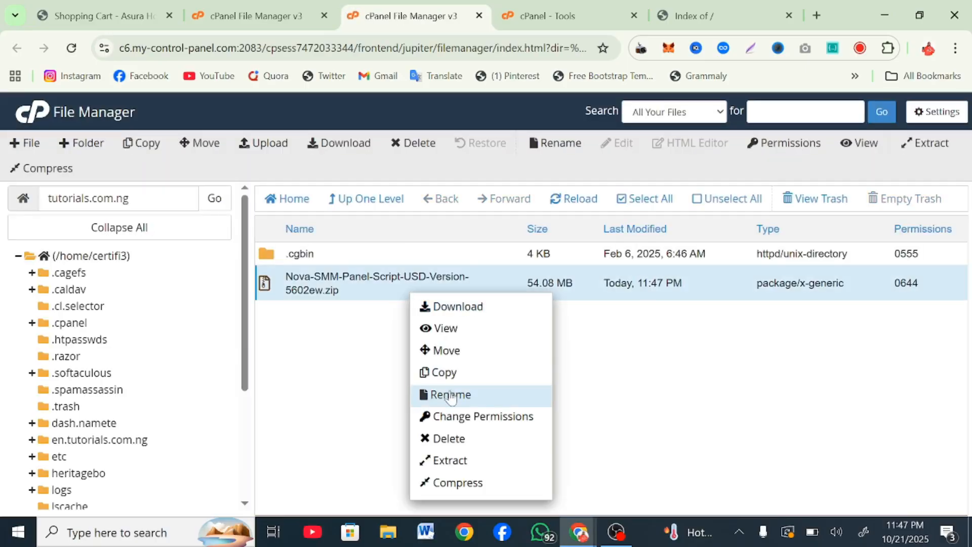
pyautogui.click(439, 460)
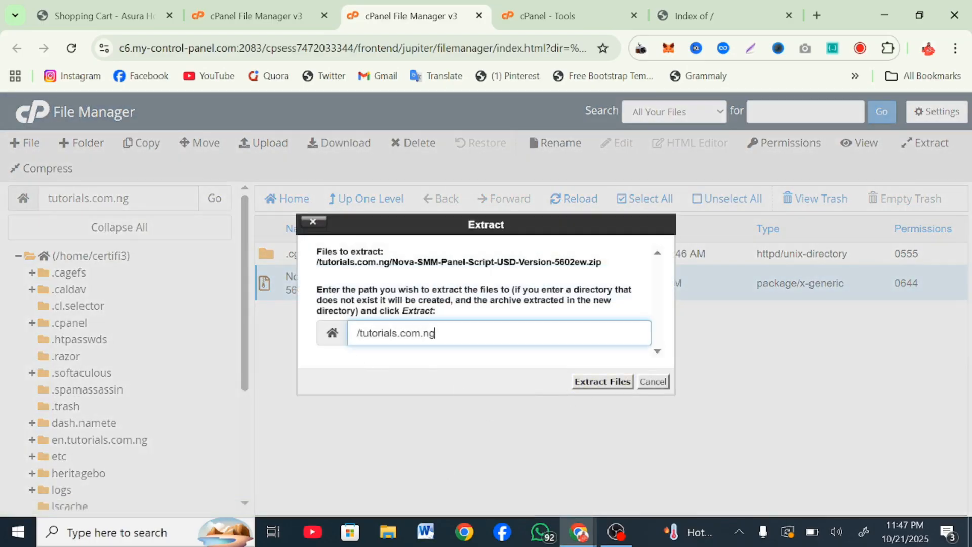
pyautogui.moveTo(363, 332); pyautogui.dragTo(498, 317)
pyautogui.click(596, 380)
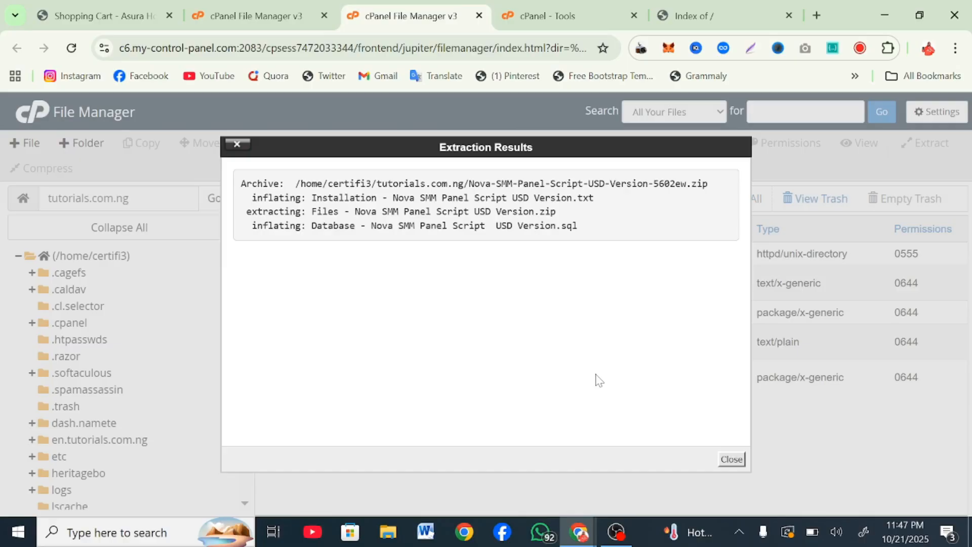
pyautogui.click(732, 459)
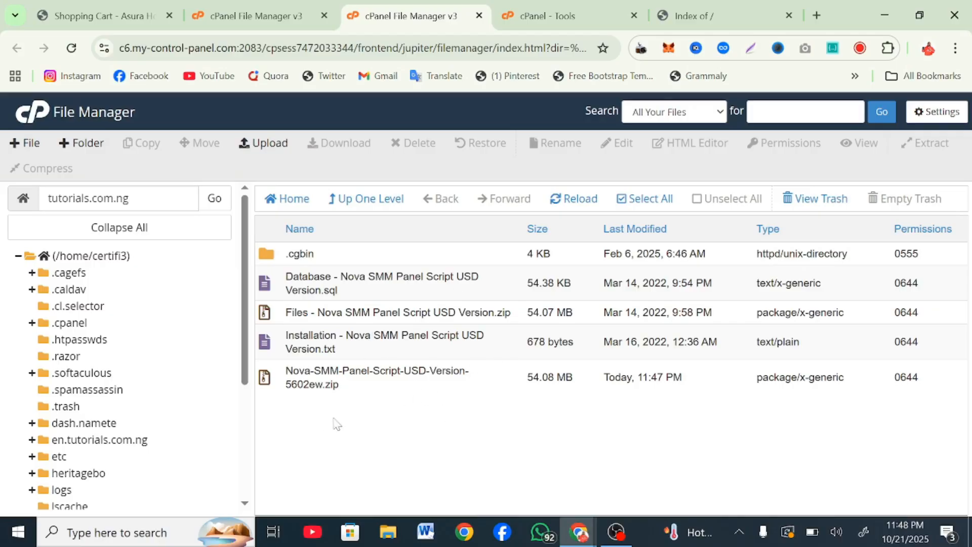
# Step: Permanently delete the original zip archive, skipping the trash
pyautogui.rightClick(430, 389)
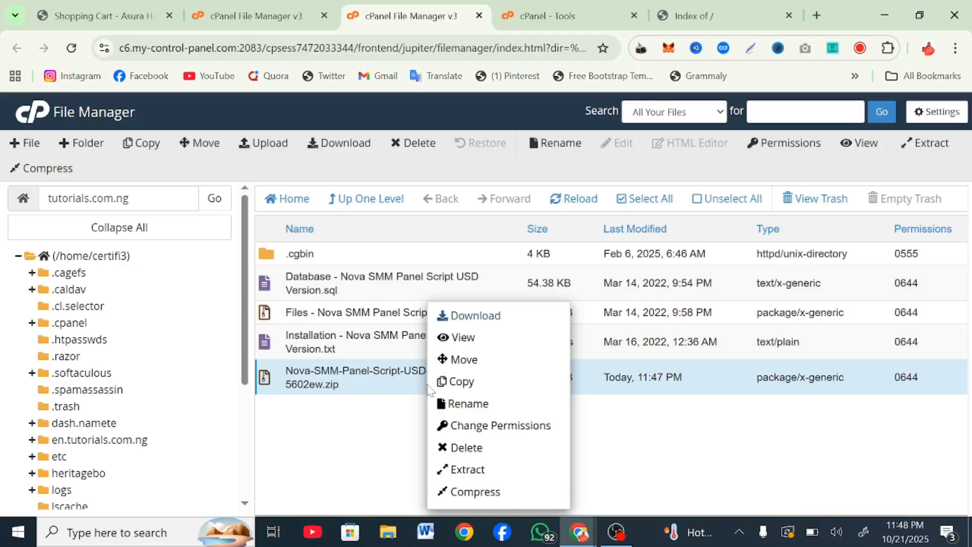
pyautogui.click(472, 453)
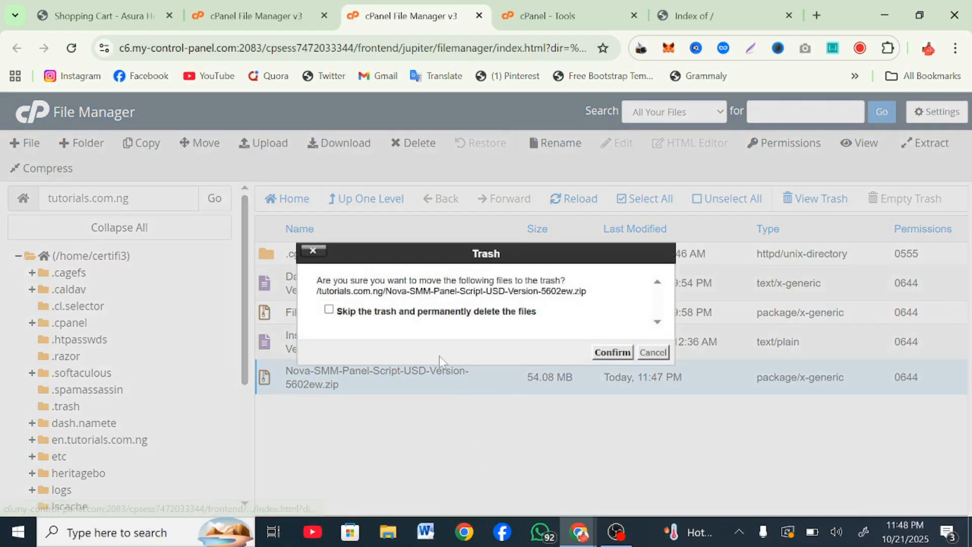
pyautogui.click(401, 311)
pyautogui.click(629, 356)
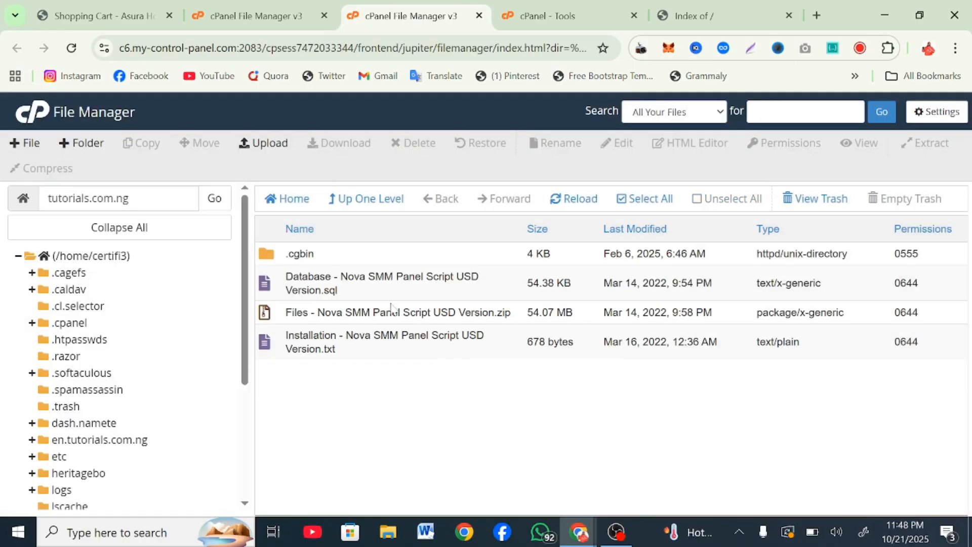
# Step: Extract the Files zip into tutorials.com.ng
pyautogui.rightClick(524, 314)
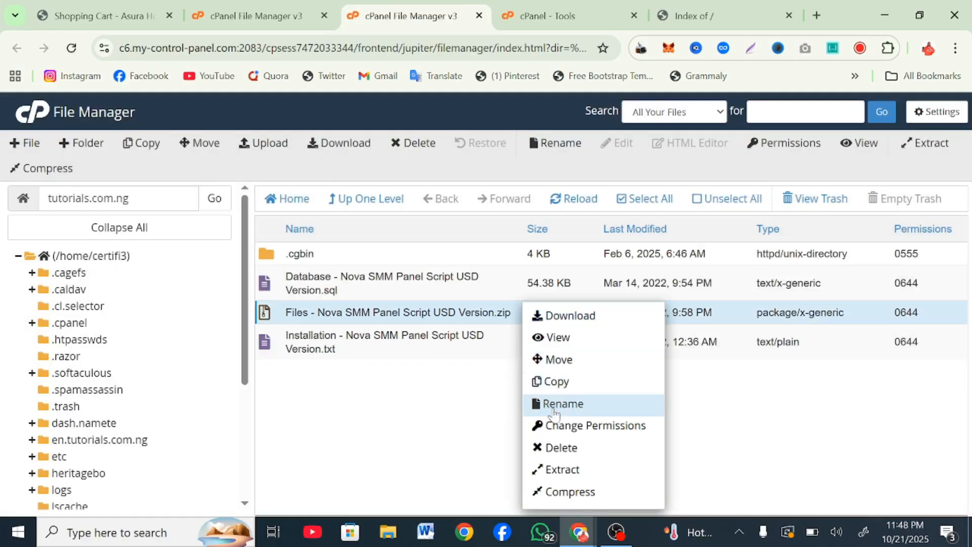
pyautogui.click(563, 469)
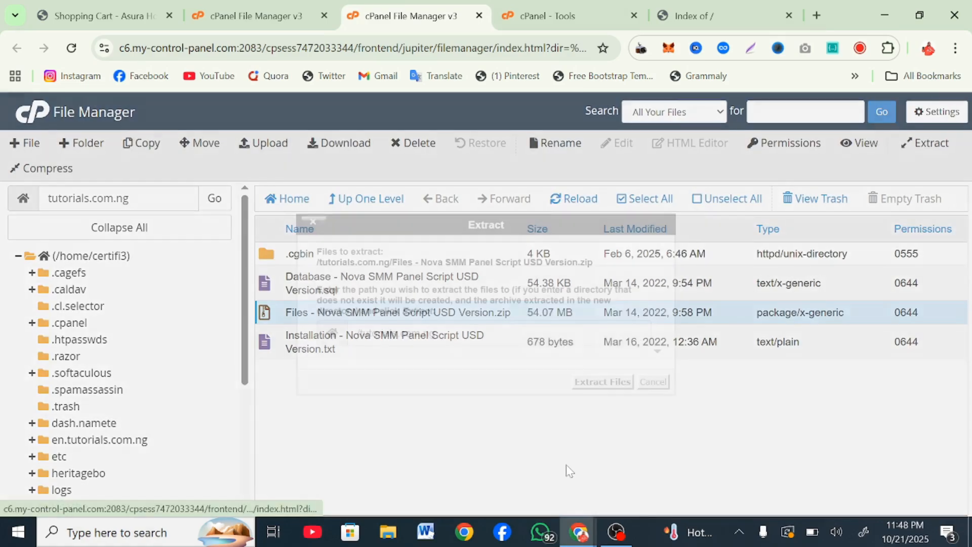
pyautogui.click(600, 382)
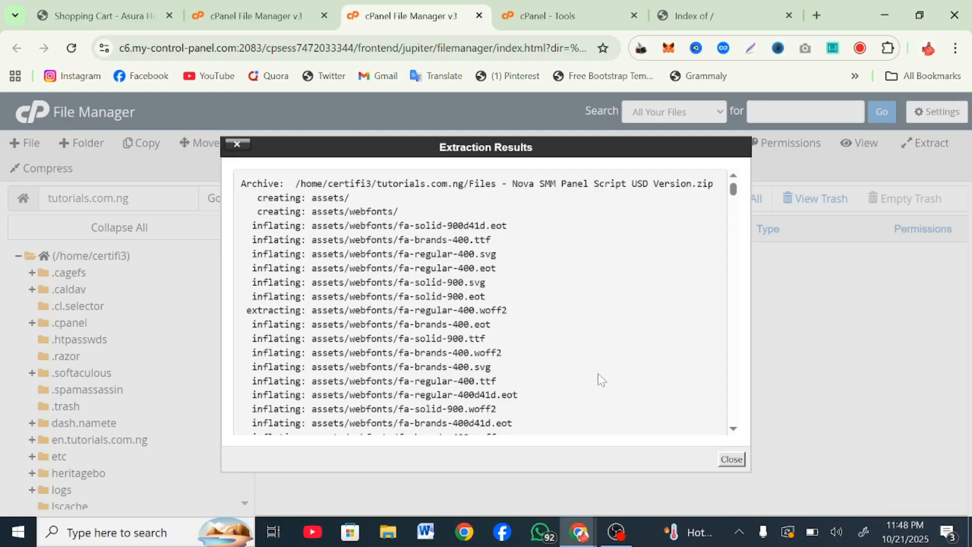
pyautogui.click(732, 459)
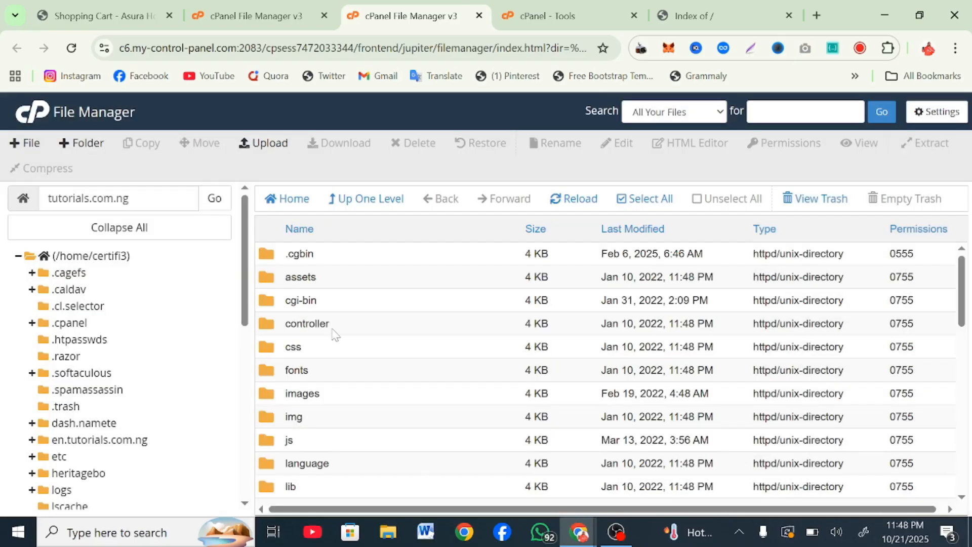
# Step: Find and open the extracted system folder in the file list
pyautogui.scroll(-10, 334, 334)
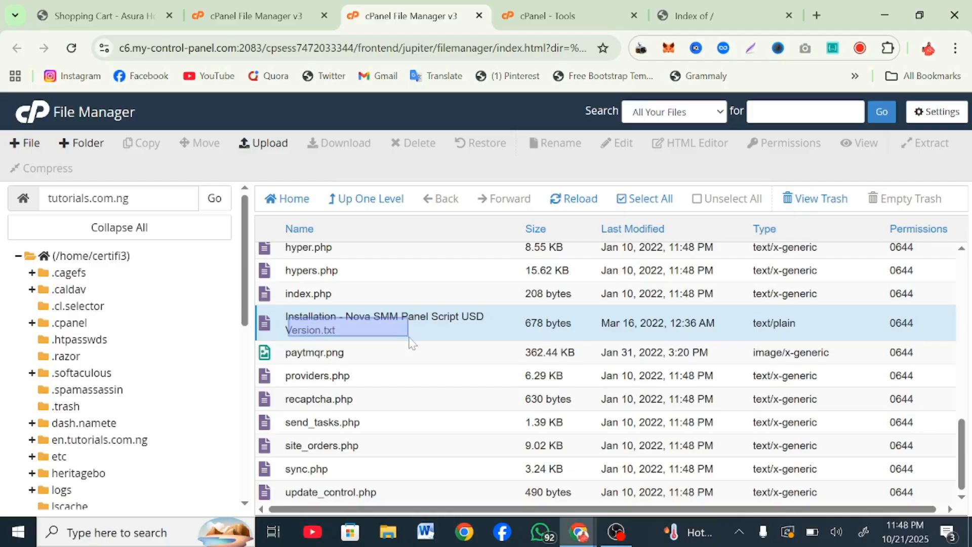
pyautogui.scroll(5, 414, 344)
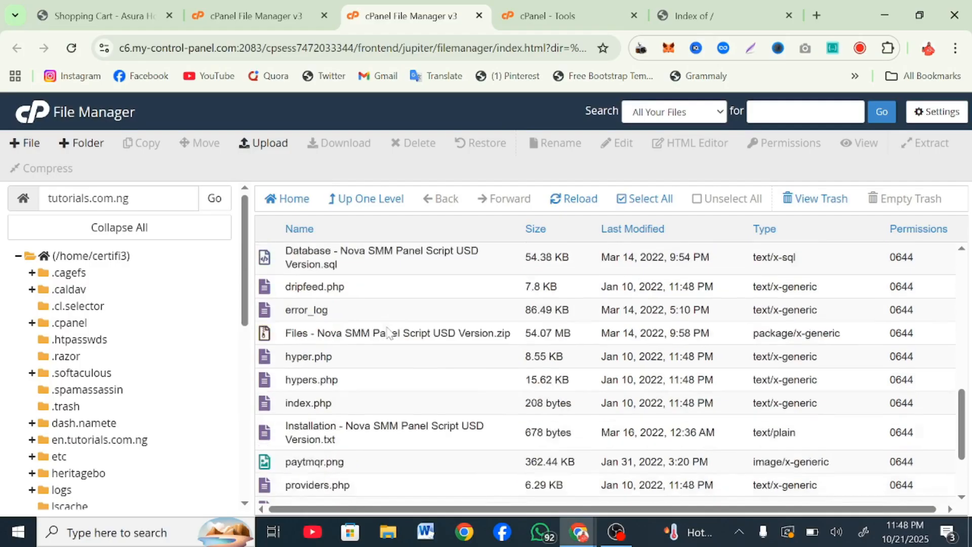
pyautogui.click(381, 374)
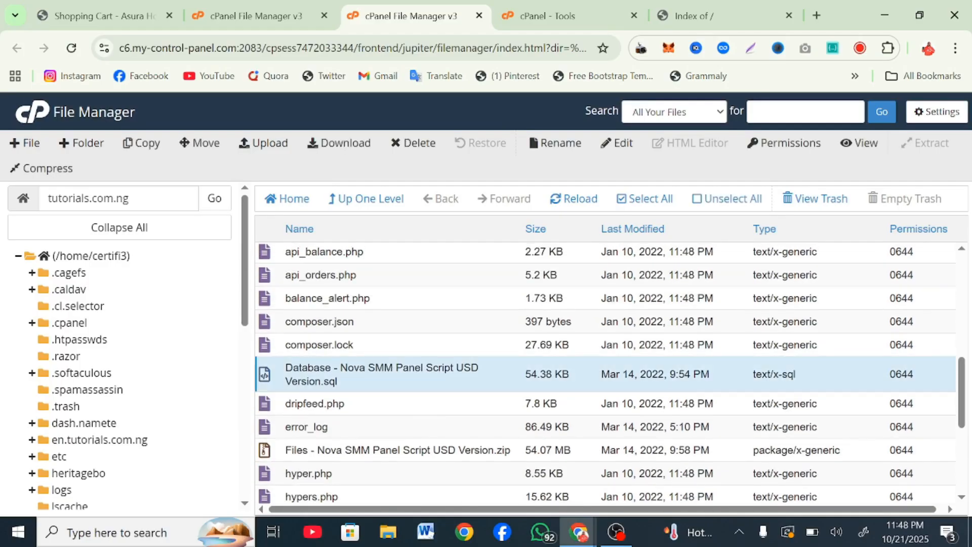
pyautogui.scroll(8, 423, 300)
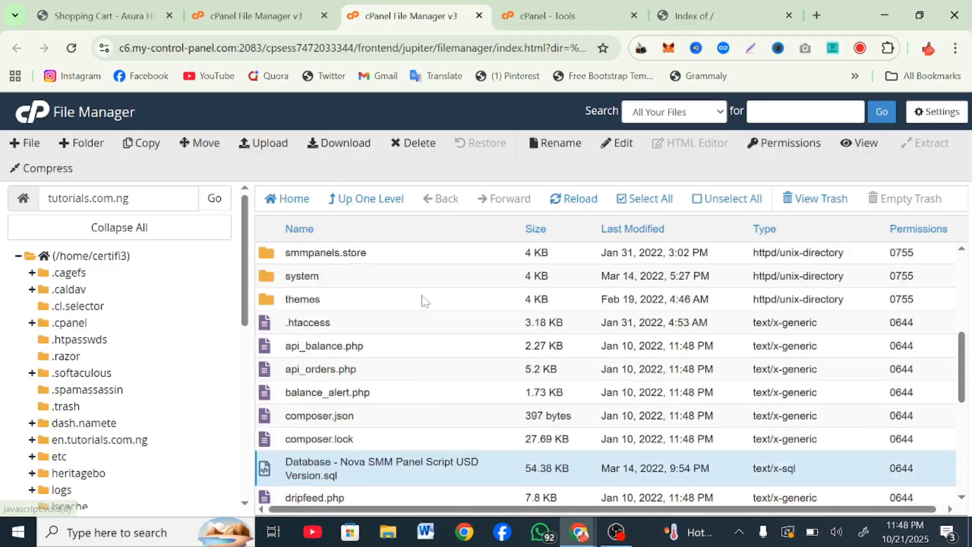
pyautogui.scroll(-4, 423, 299)
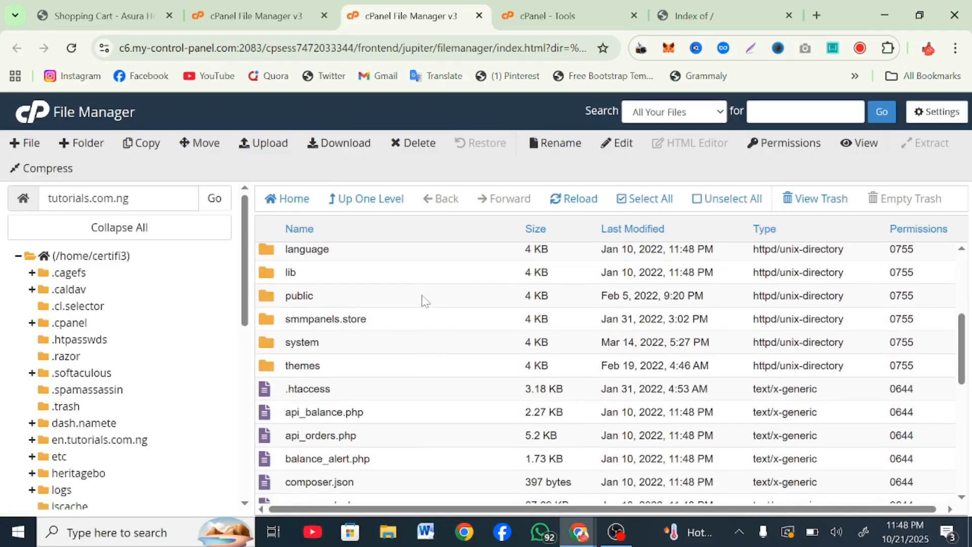
pyautogui.doubleClick(372, 358)
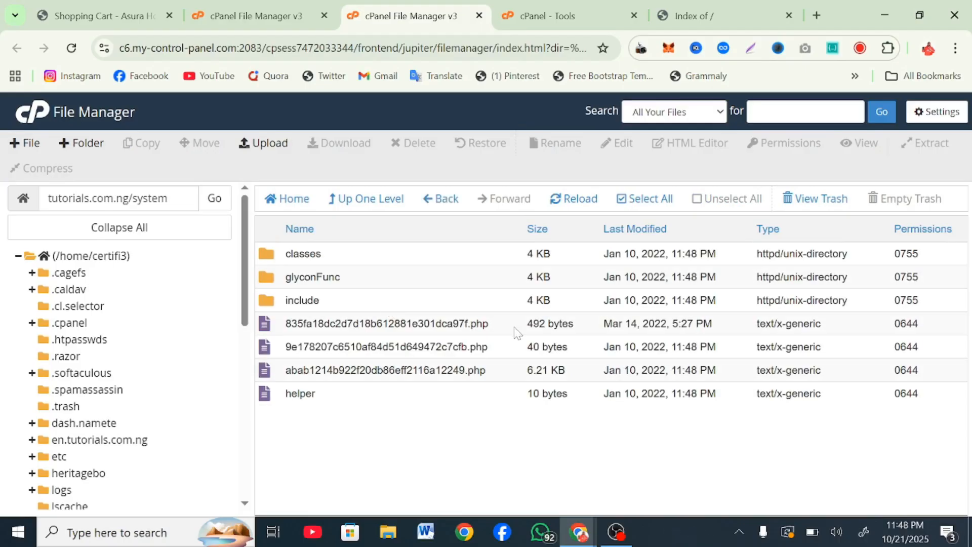
# Step: Edit 835fa18dc2d7d18b612881e301dca97f.php, replacing yourwebsite.com with tutorials.com.ng in the URL line
pyautogui.rightClick(517, 329)
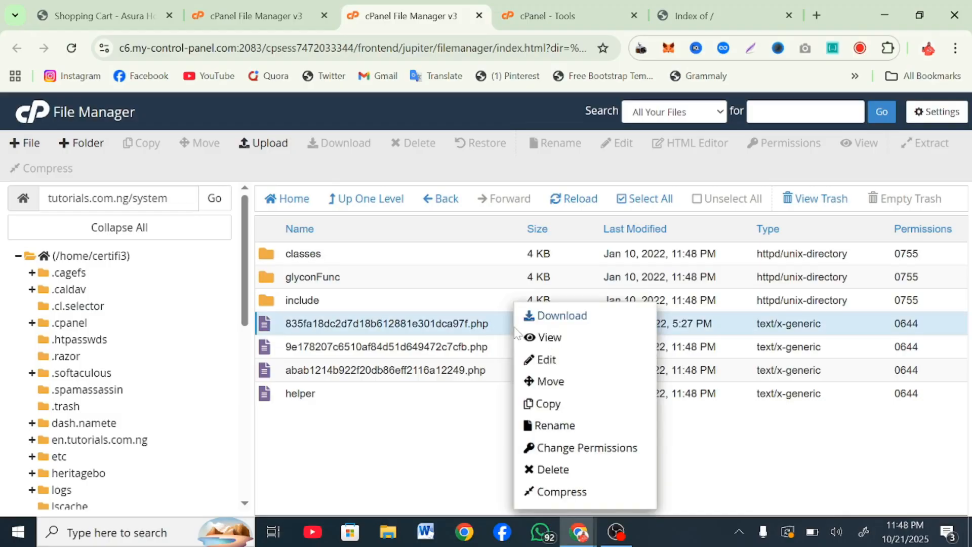
pyautogui.click(542, 360)
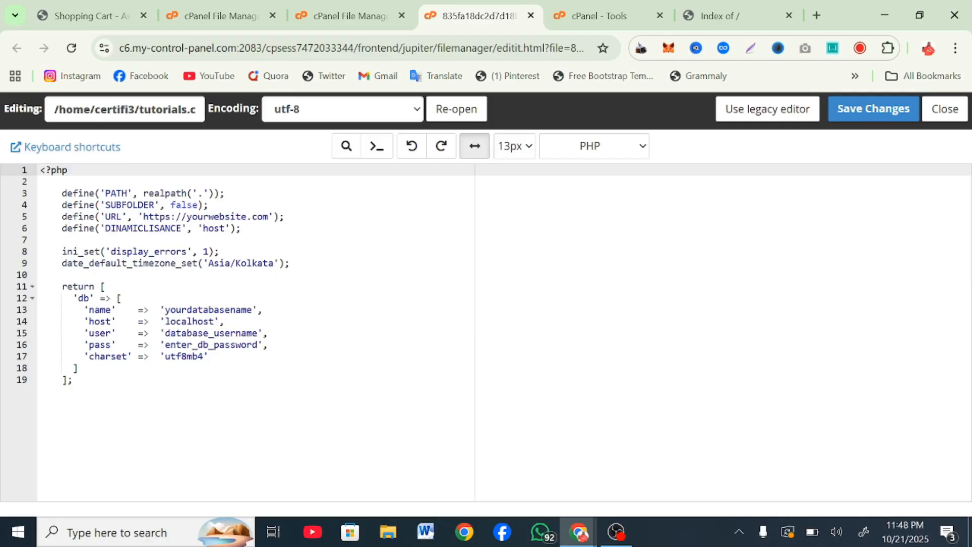
pyautogui.click(371, 4)
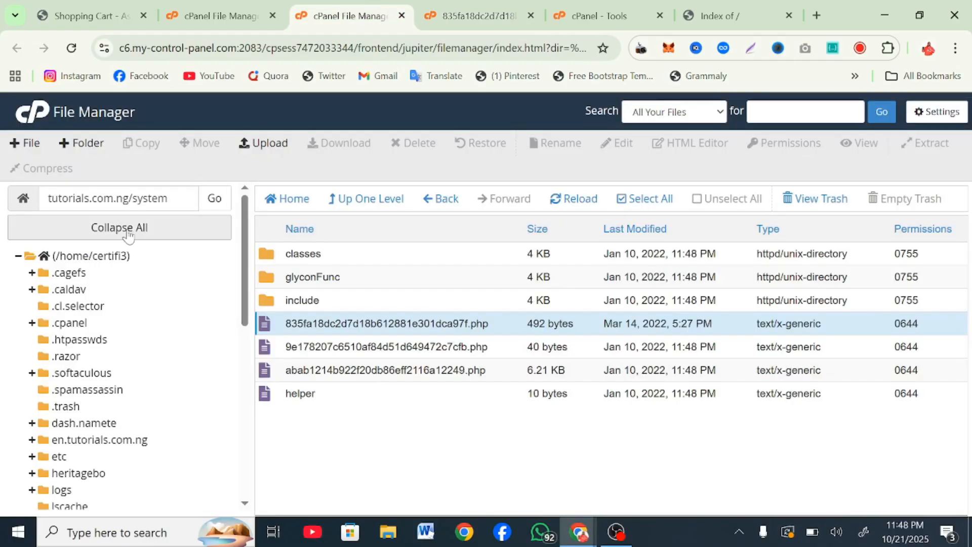
pyautogui.moveTo(129, 198); pyautogui.dragTo(2, 208)
pyautogui.hotkey('ctrl', 'c')
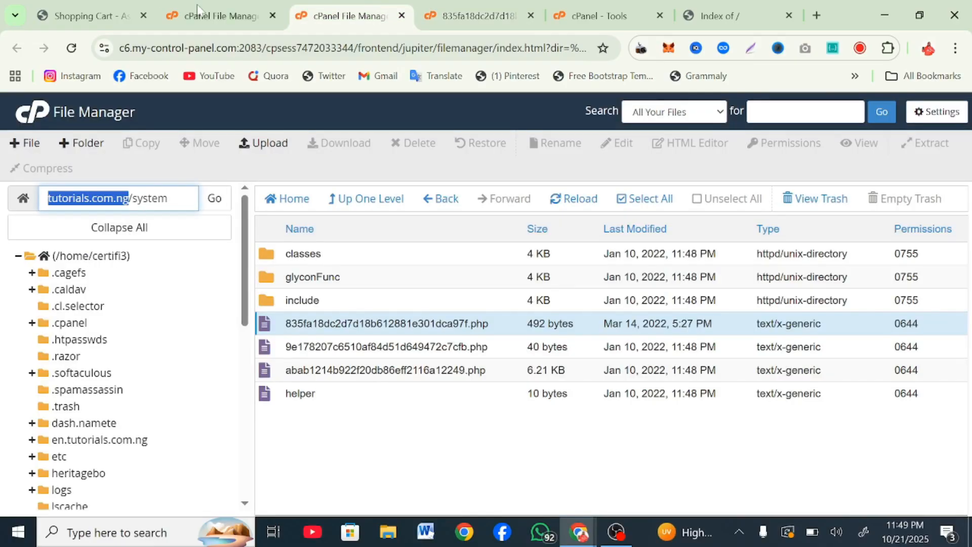
pyautogui.click(451, 6)
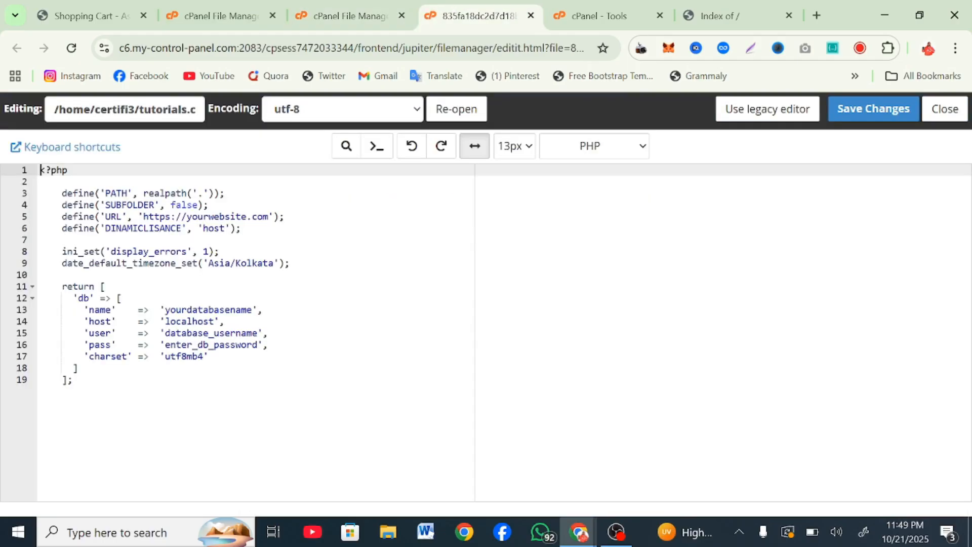
pyautogui.moveTo(268, 216); pyautogui.dragTo(187, 216)
pyautogui.hotkey('ctrl', 'v')
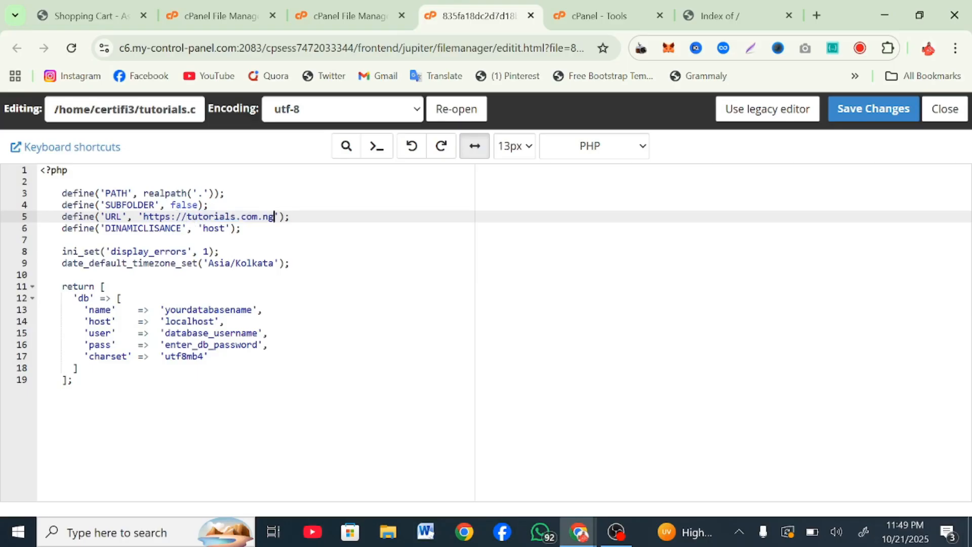
# Step: Search the cPanel tools for 'data' and launch Database Wizard in a separate tab
pyautogui.click(342, 1)
pyautogui.click(637, 1)
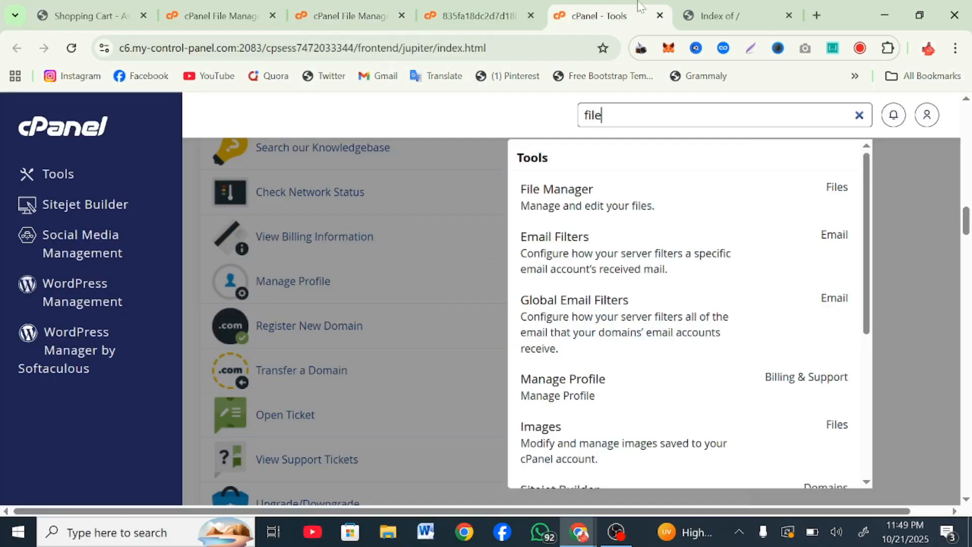
pyautogui.hotkey('ctrl', 'a')
pyautogui.write('data')
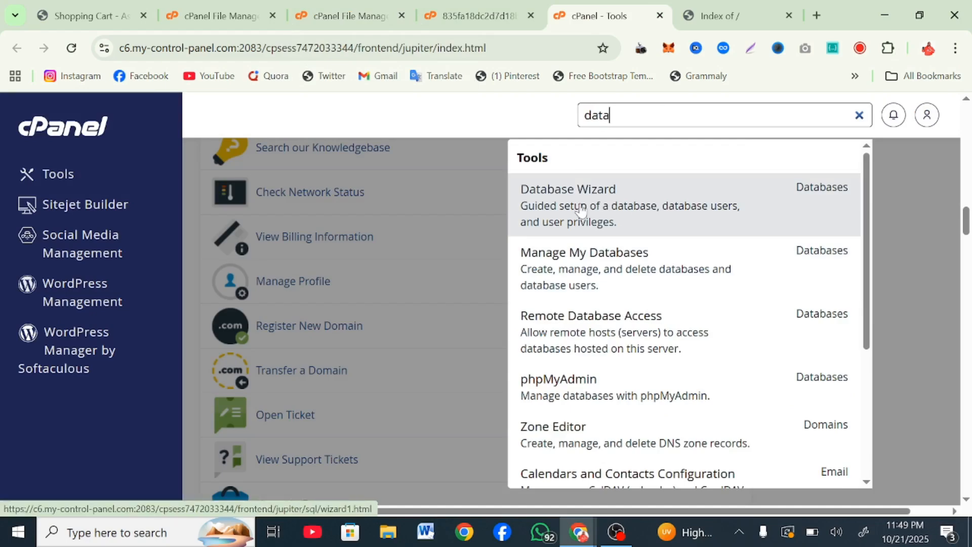
pyautogui.rightClick(580, 210)
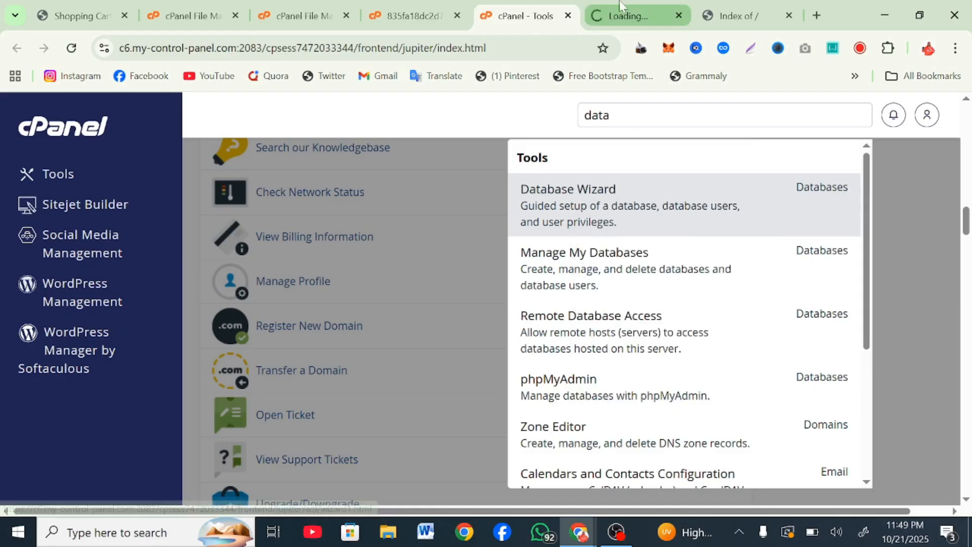
pyautogui.click(620, 3)
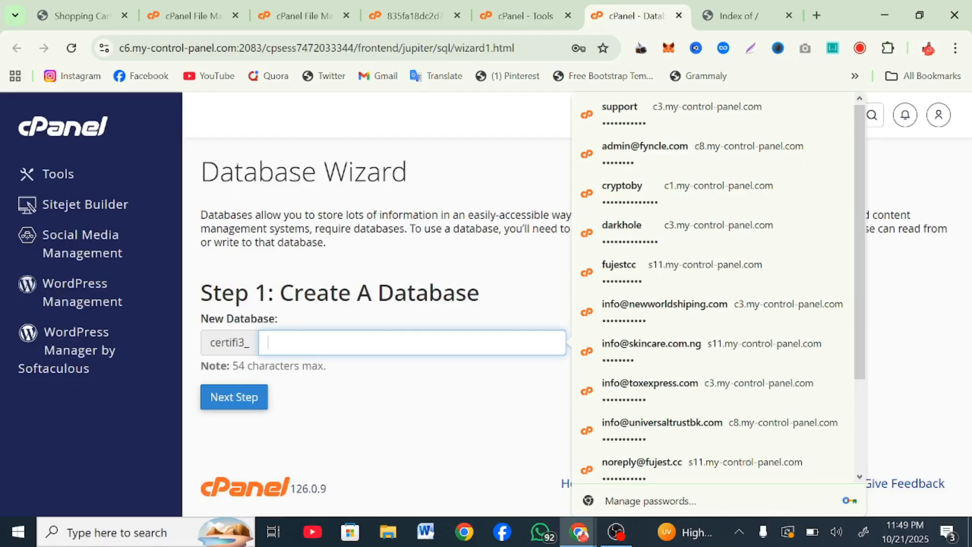
# Step: Create database certifi3_ddel and a user ddel with a pasted strong password, confirmed twice
pyautogui.write('ddel')
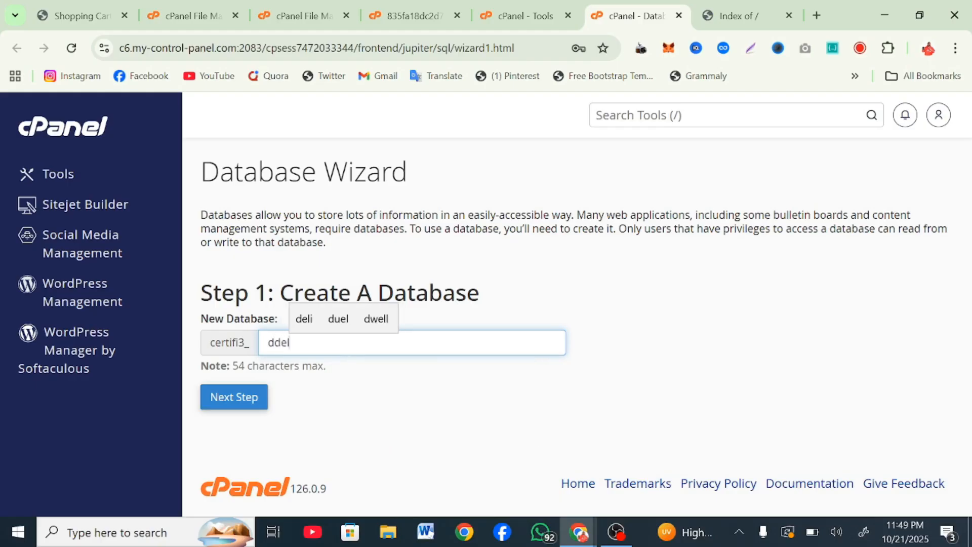
pyautogui.click(246, 395)
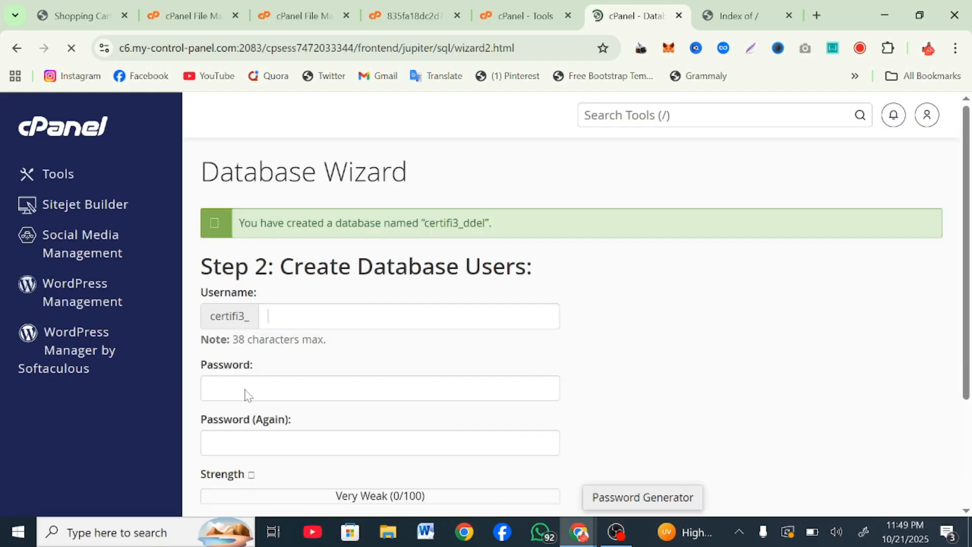
pyautogui.write('ddel')
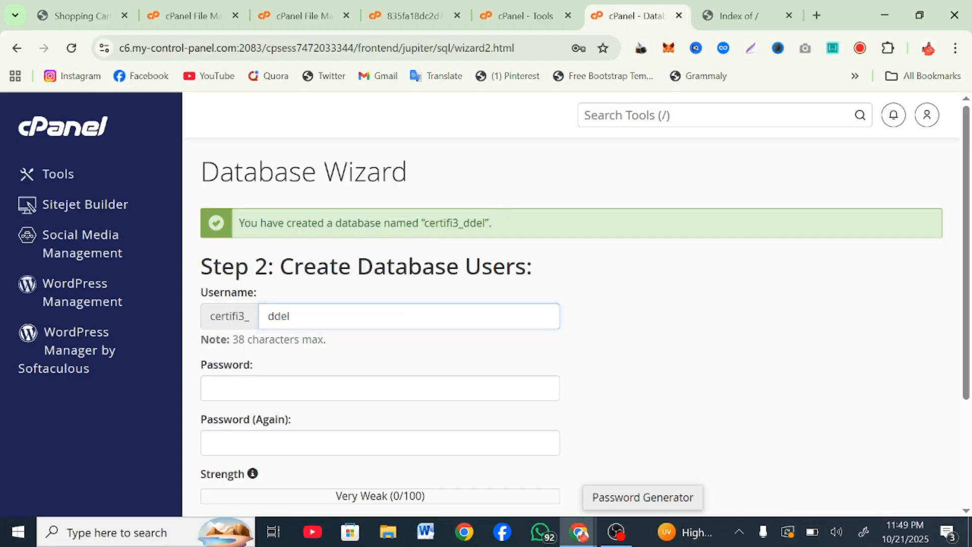
pyautogui.moveTo(485, 223); pyautogui.dragTo(430, 222)
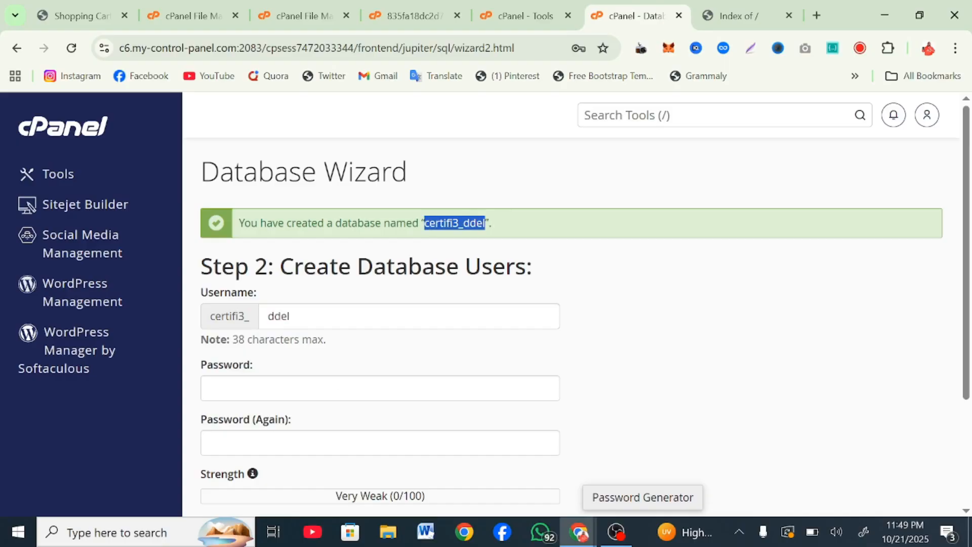
pyautogui.click(379, 388)
pyautogui.hotkey('ctrl', 'v')
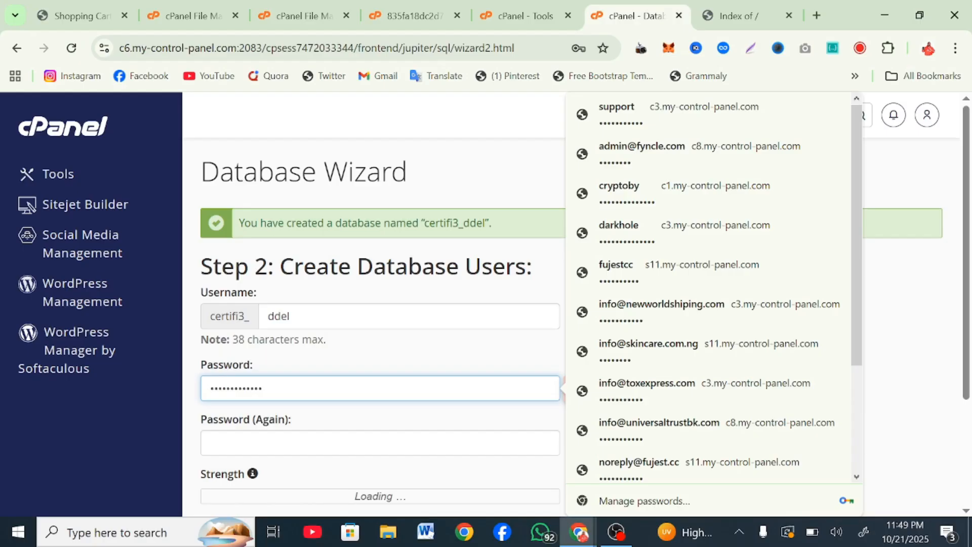
pyautogui.click(307, 442)
pyautogui.hotkey('ctrl', 'v')
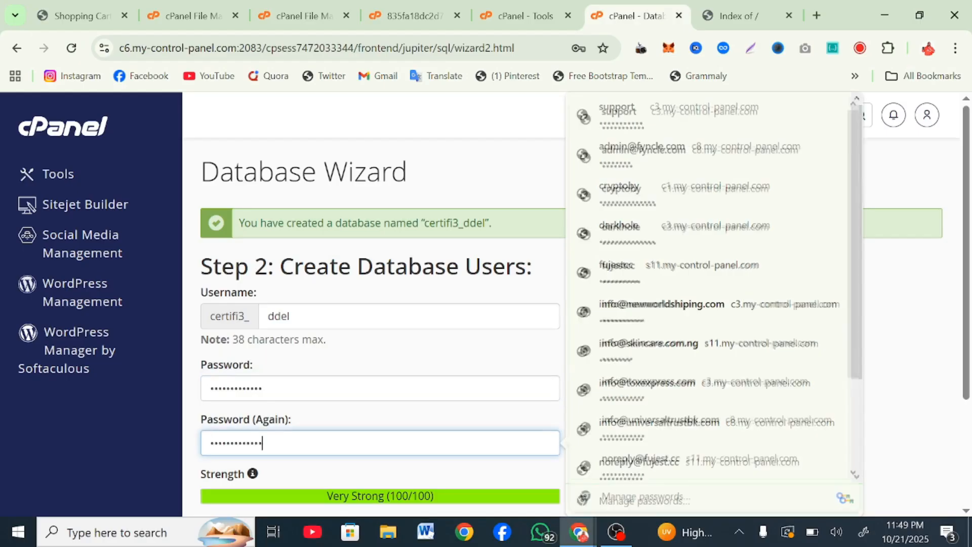
pyautogui.scroll(-3, 312, 414)
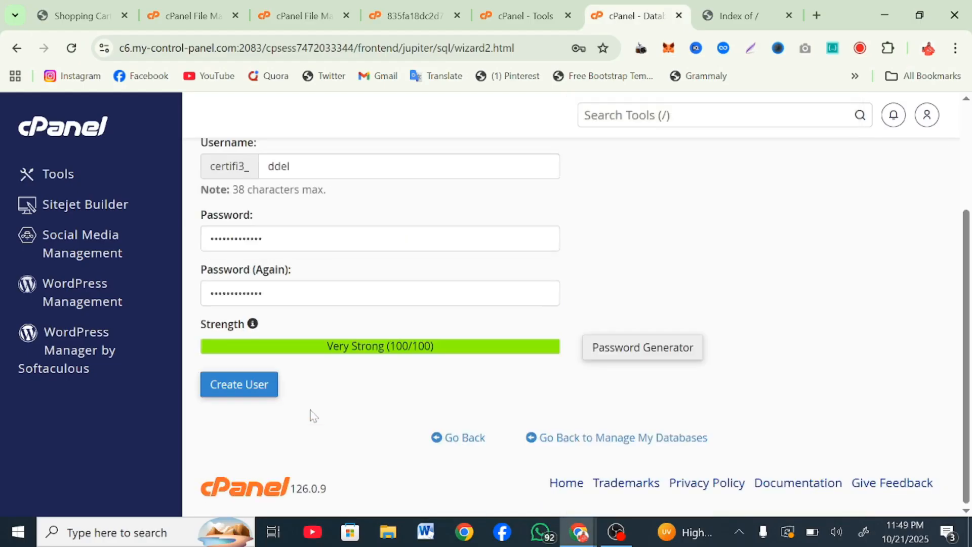
pyautogui.click(237, 375)
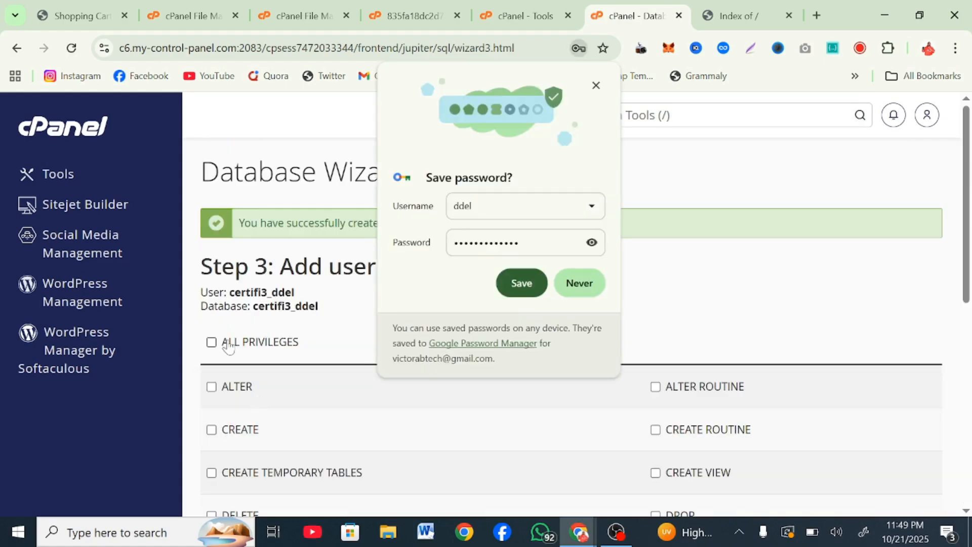
# Step: Grant the ddel user ALL PRIVILEGES on certifi3_ddel and apply the changes
pyautogui.click(221, 341)
pyautogui.click(596, 86)
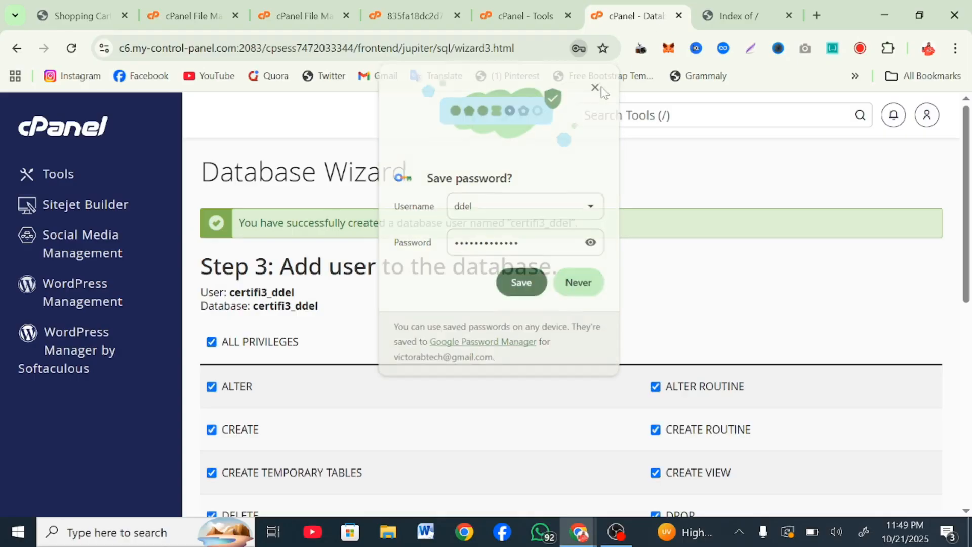
pyautogui.scroll(-8, 401, 324)
pyautogui.click(268, 345)
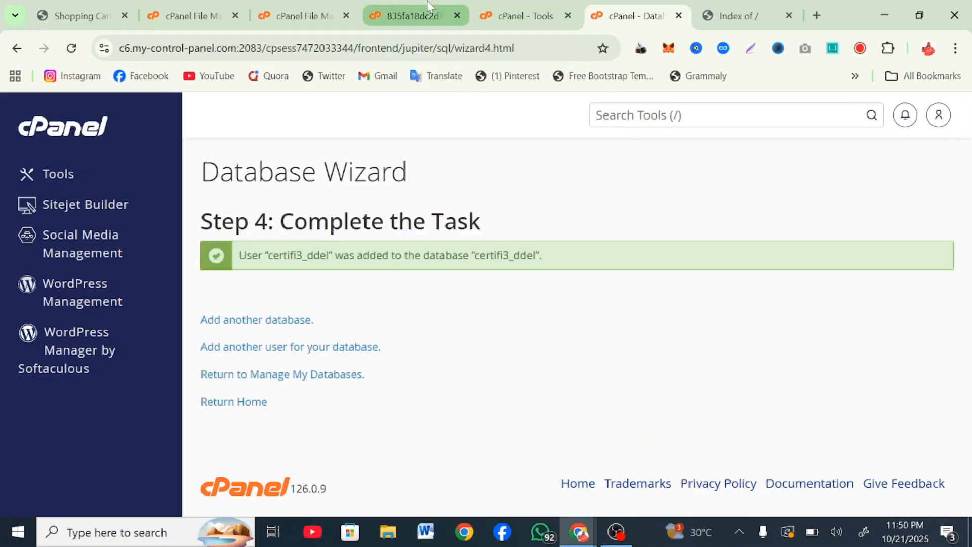
pyautogui.click(411, 16)
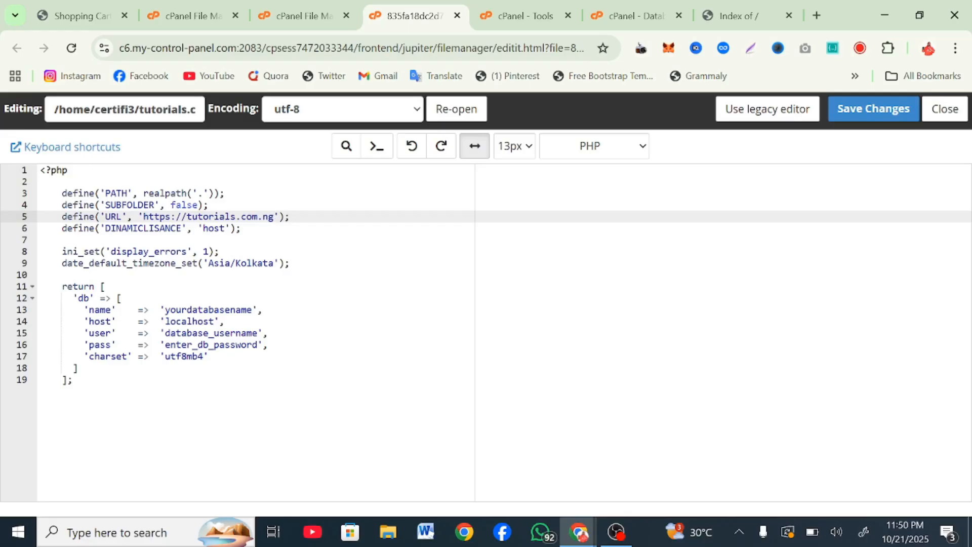
# Step: Fill lines 13, 15 and 16 with certifi3_ddel, its username and password, then save the config
pyautogui.moveTo(252, 309); pyautogui.dragTo(166, 317)
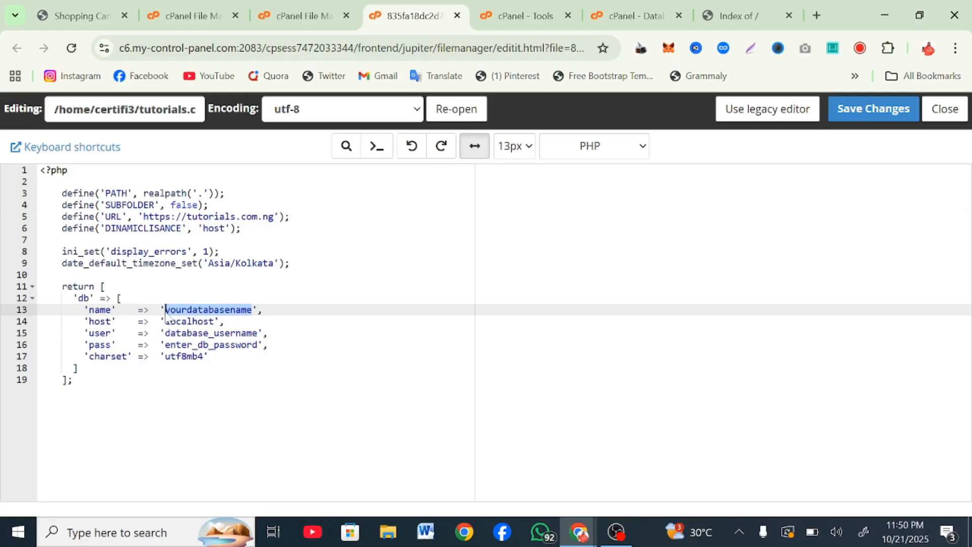
pyautogui.write('certifi3_ddel')
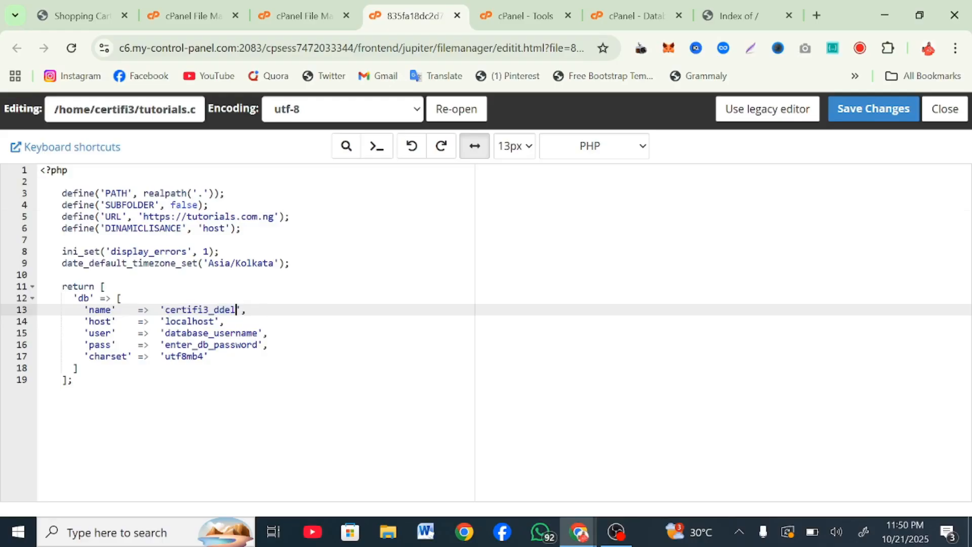
pyautogui.moveTo(258, 333); pyautogui.dragTo(166, 334)
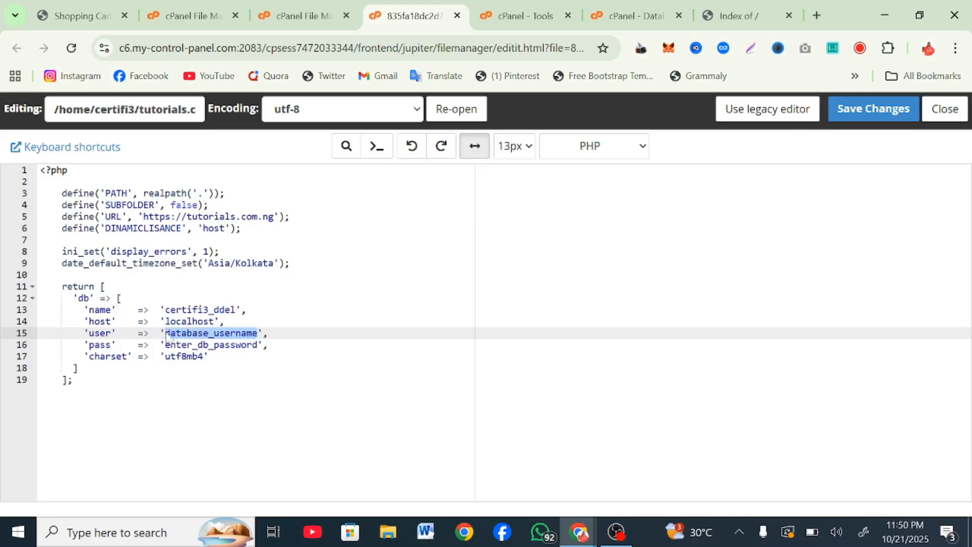
pyautogui.write('certifi3_ddel')
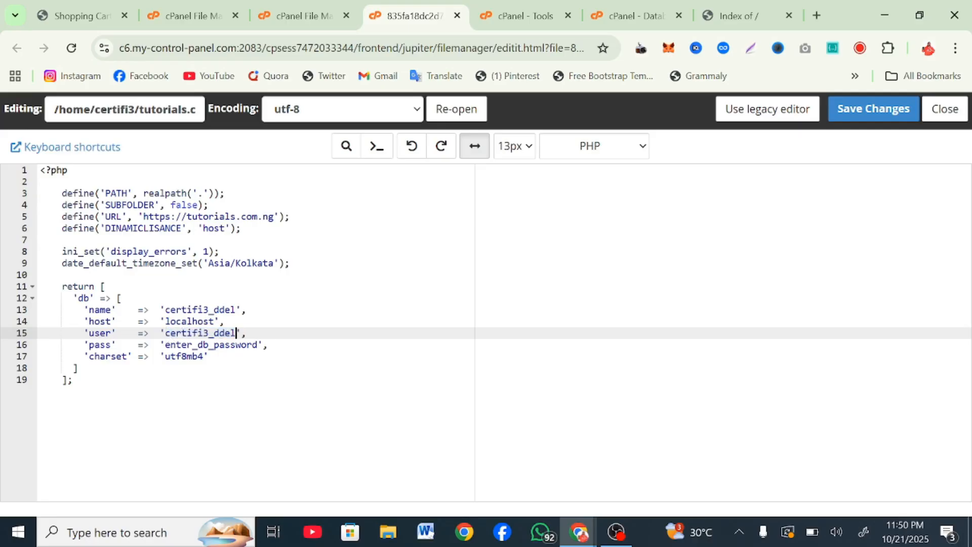
pyautogui.moveTo(258, 344); pyautogui.dragTo(171, 344)
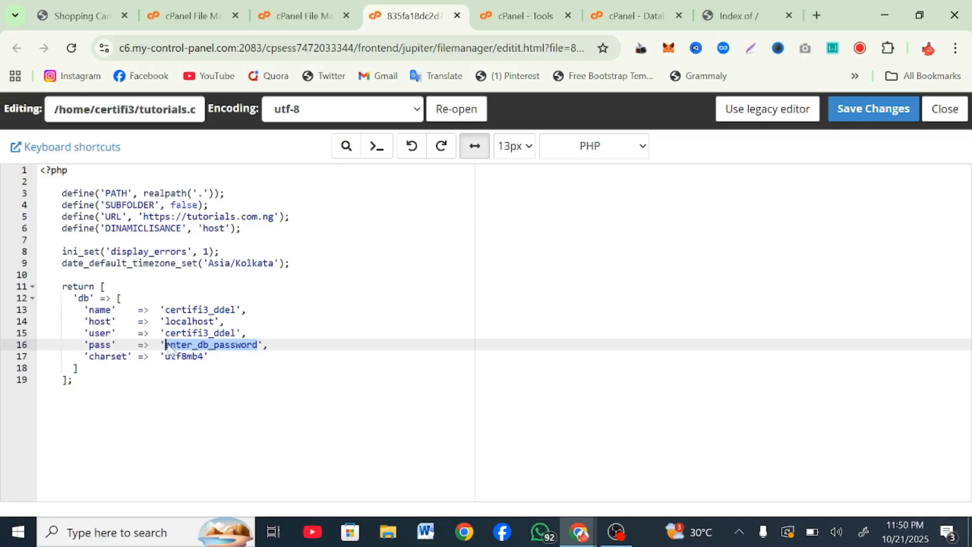
pyautogui.hotkey('ctrl', 'v')
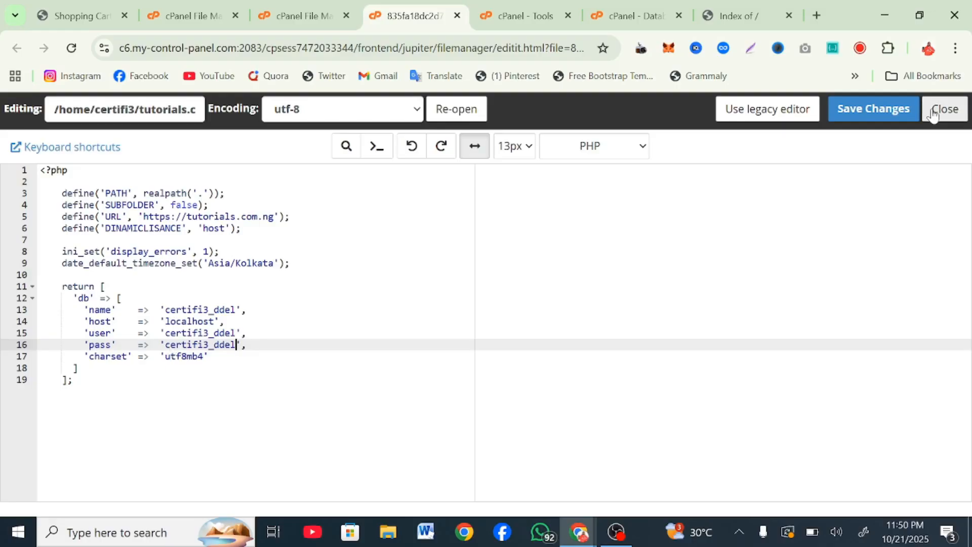
pyautogui.click(888, 114)
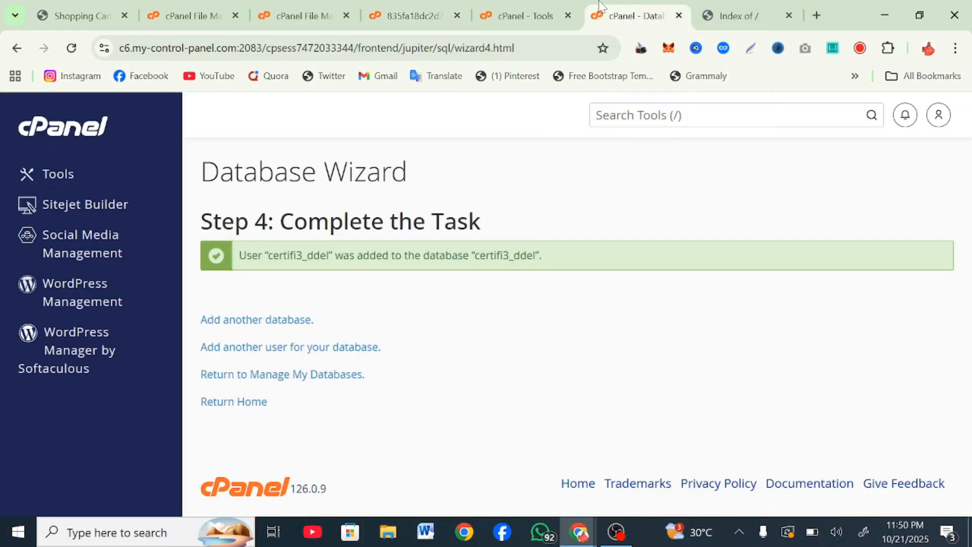
pyautogui.click(627, 15)
# Step: Search the tools for 'php' and launch phpMyAdmin
pyautogui.click(602, 122)
pyautogui.write('p')
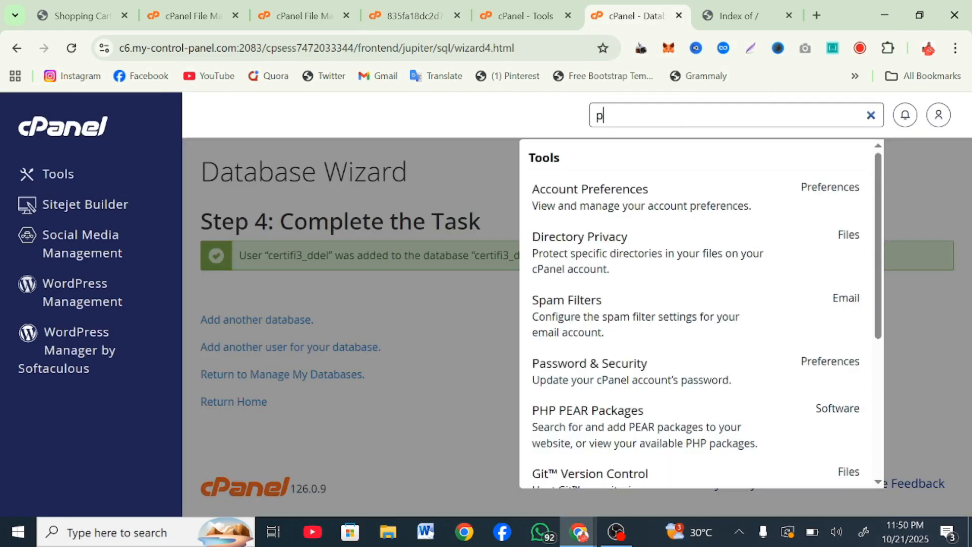
pyautogui.write('hp')
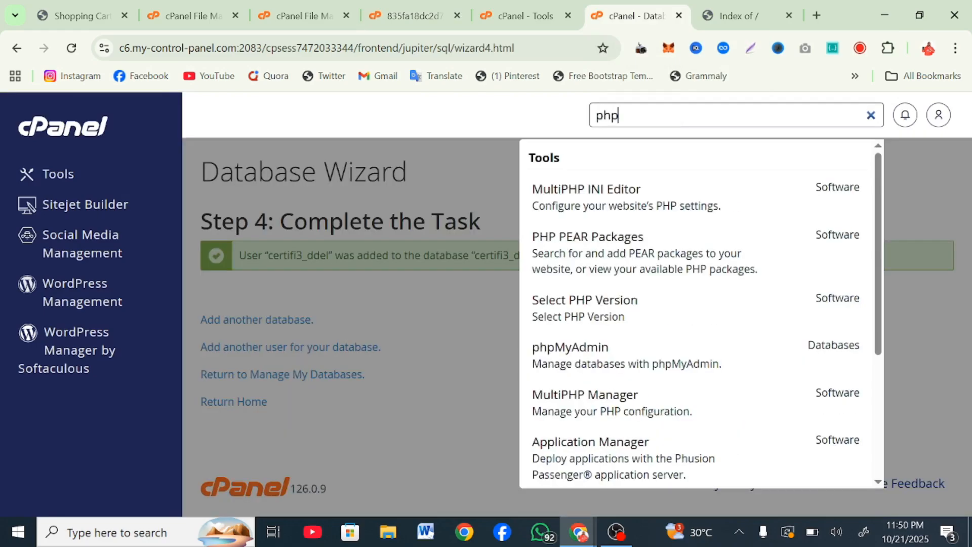
pyautogui.click(598, 358)
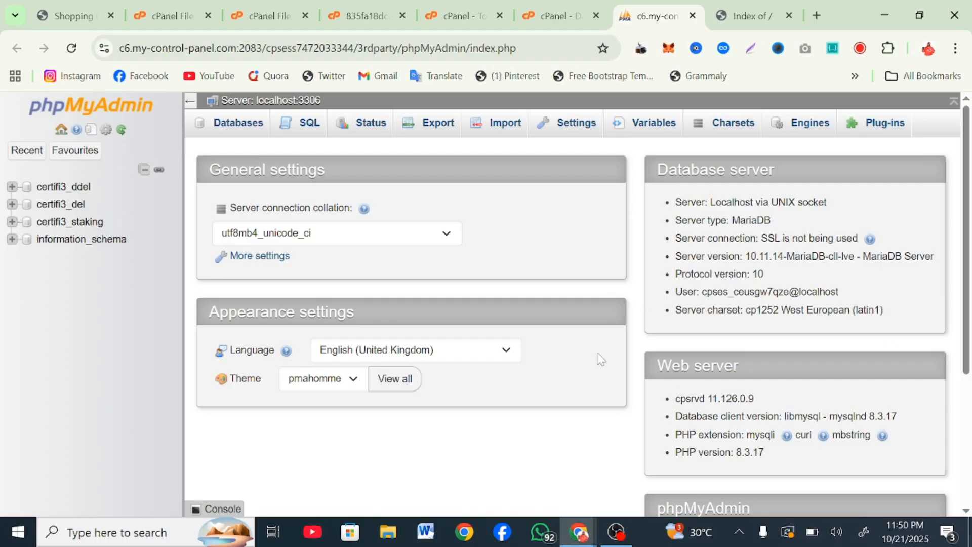
# Step: Import 'Database - Nova SMM Panel Script USD Version.sql' from Downloads into certifi3_del
pyautogui.click(79, 205)
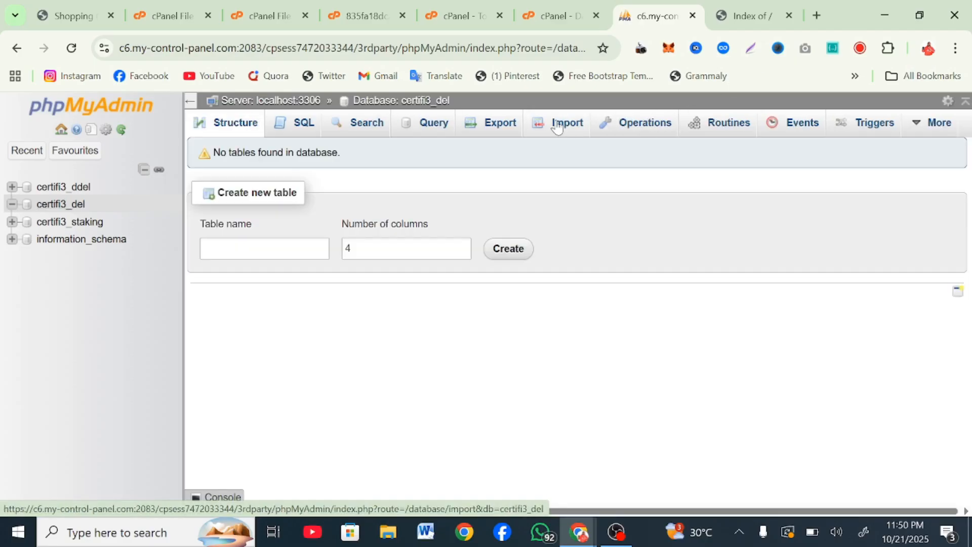
pyautogui.click(561, 127)
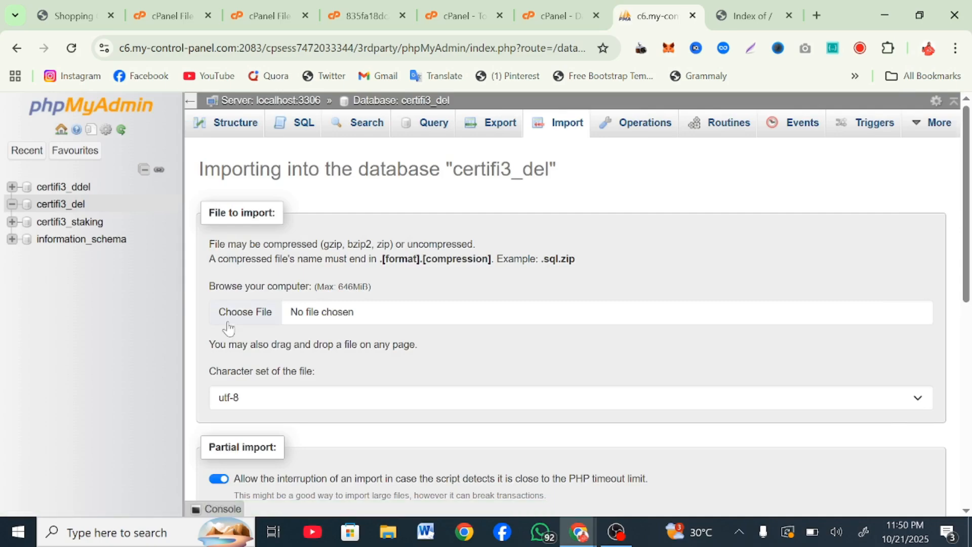
pyautogui.click(228, 324)
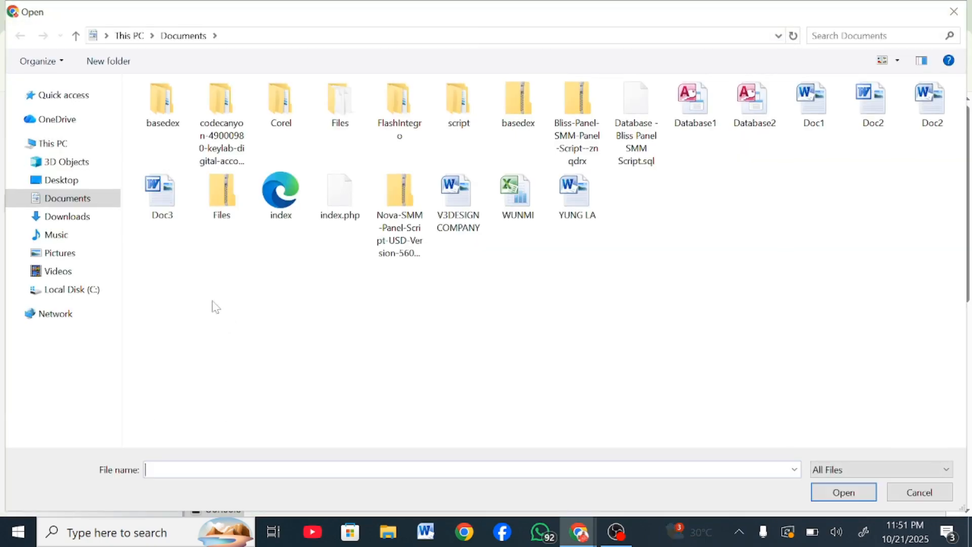
pyautogui.click(91, 219)
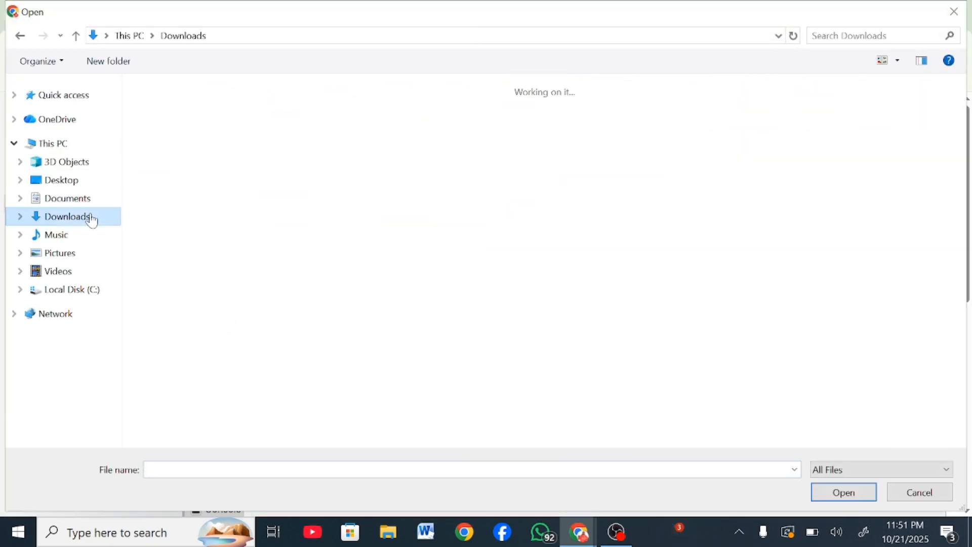
pyautogui.click(245, 161)
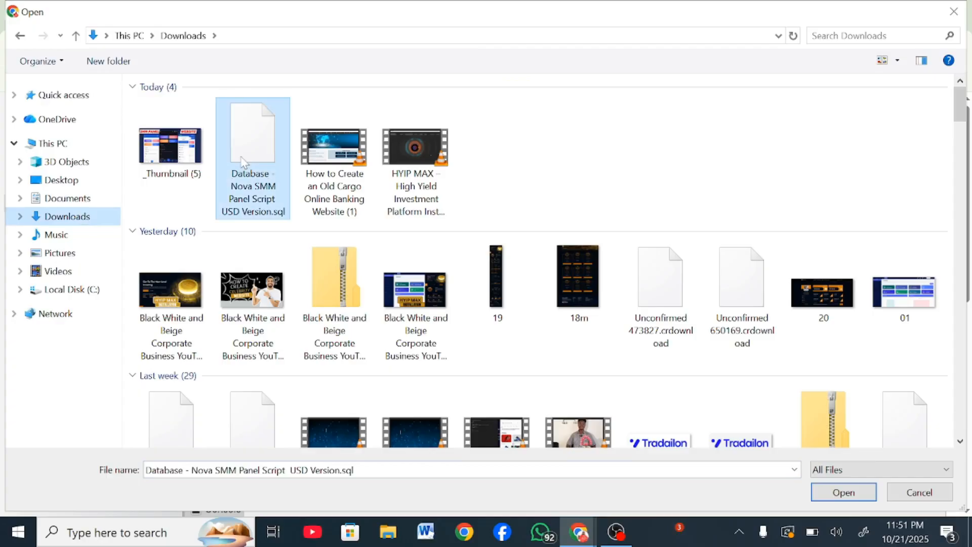
pyautogui.click(841, 494)
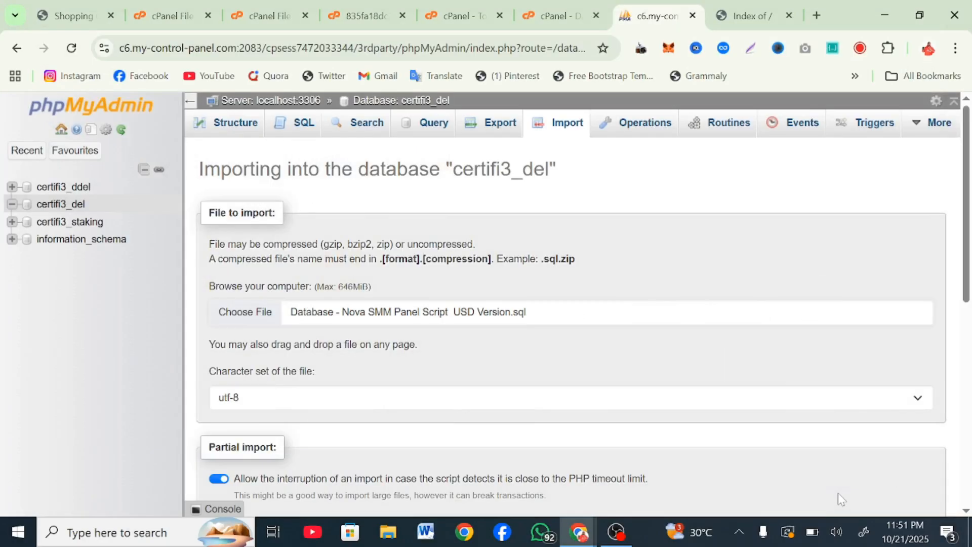
pyautogui.scroll(-10, 427, 405)
pyautogui.click(221, 464)
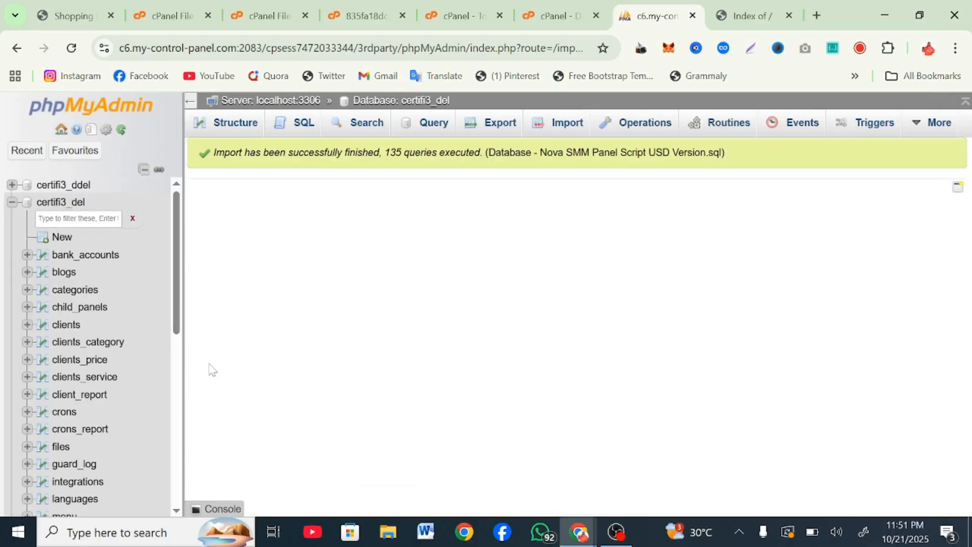
pyautogui.click(720, 7)
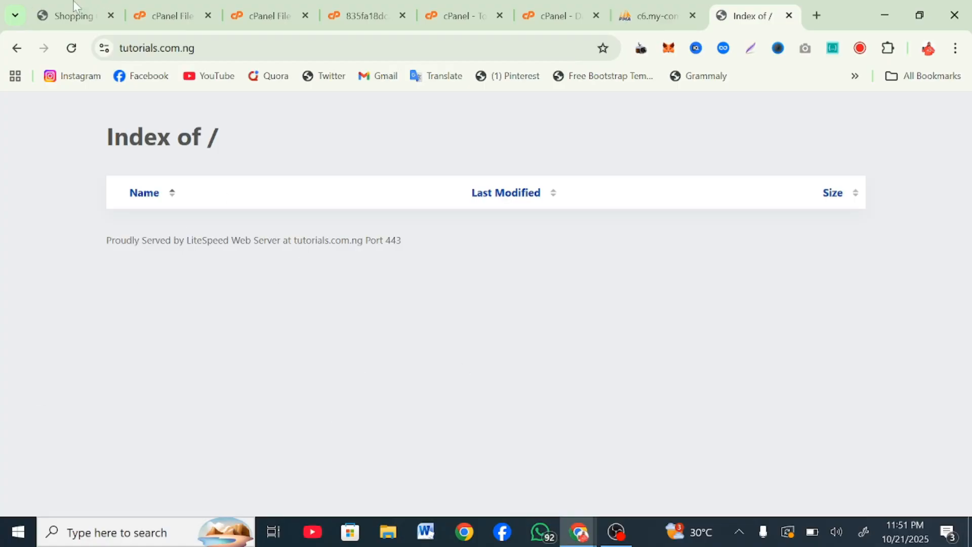
# Step: Reload tutorials.com.ng and scroll through the Nova SMM Panel homepage, login form and services
pyautogui.click(71, 48)
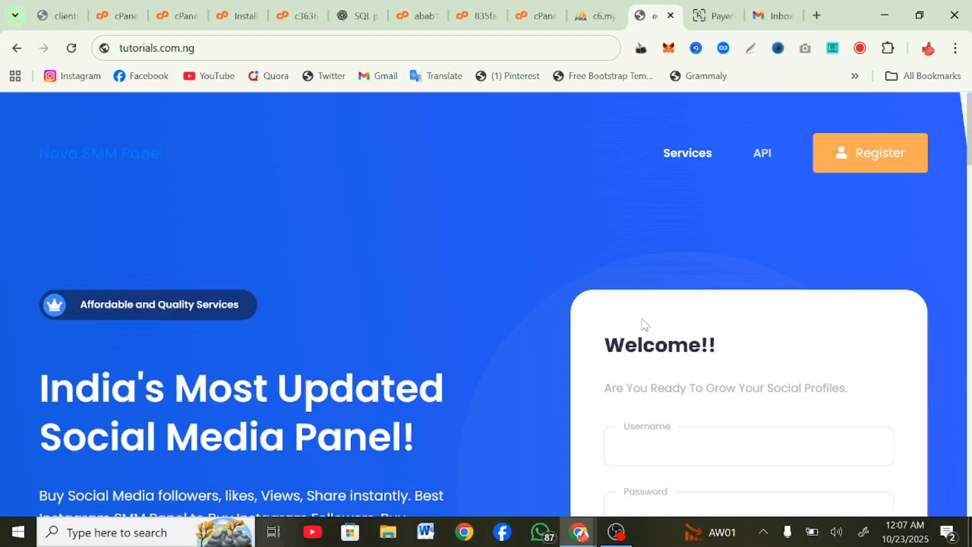
pyautogui.scroll(-8, 644, 324)
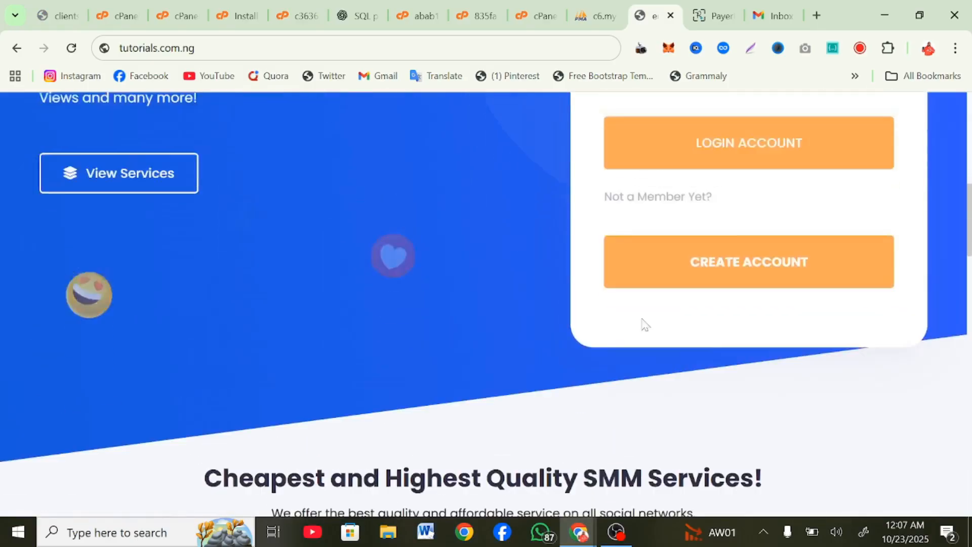
pyautogui.scroll(6, 645, 324)
pyautogui.scroll(-10, 662, 278)
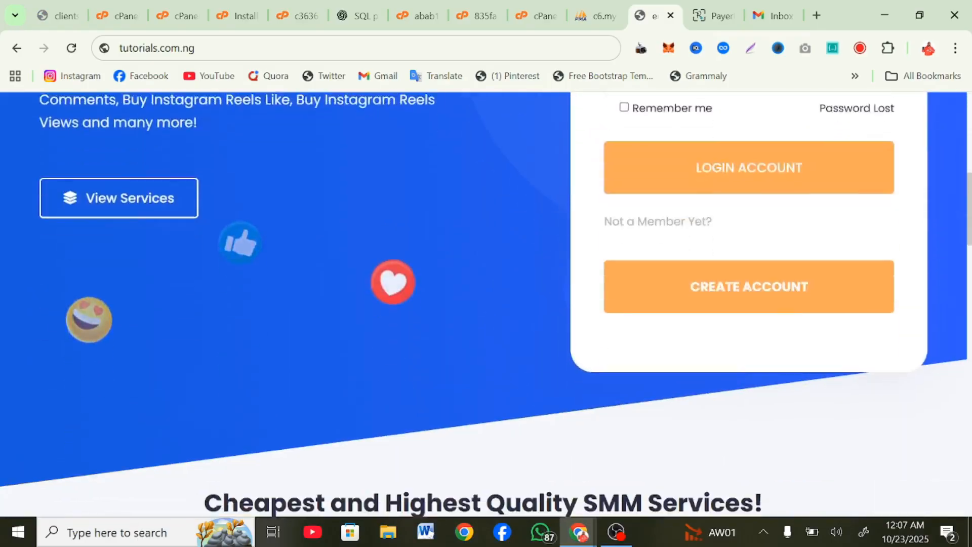
pyautogui.scroll(10, 662, 278)
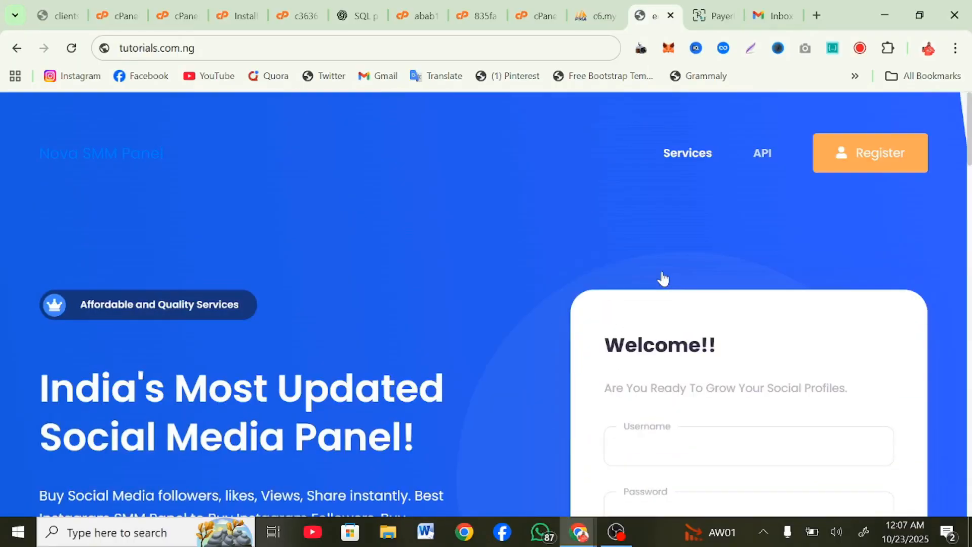
pyautogui.scroll(-12, 662, 278)
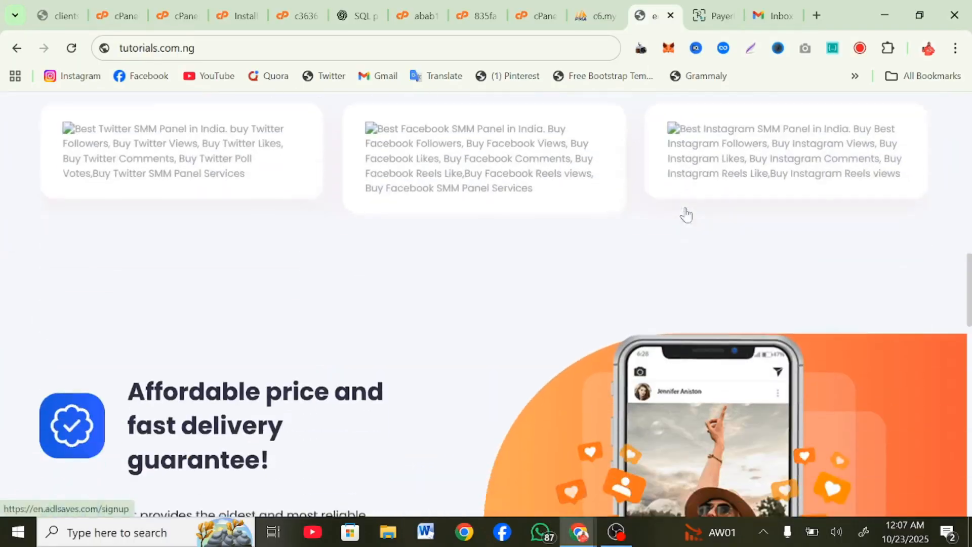
pyautogui.scroll(-10, 686, 215)
pyautogui.scroll(3, 685, 212)
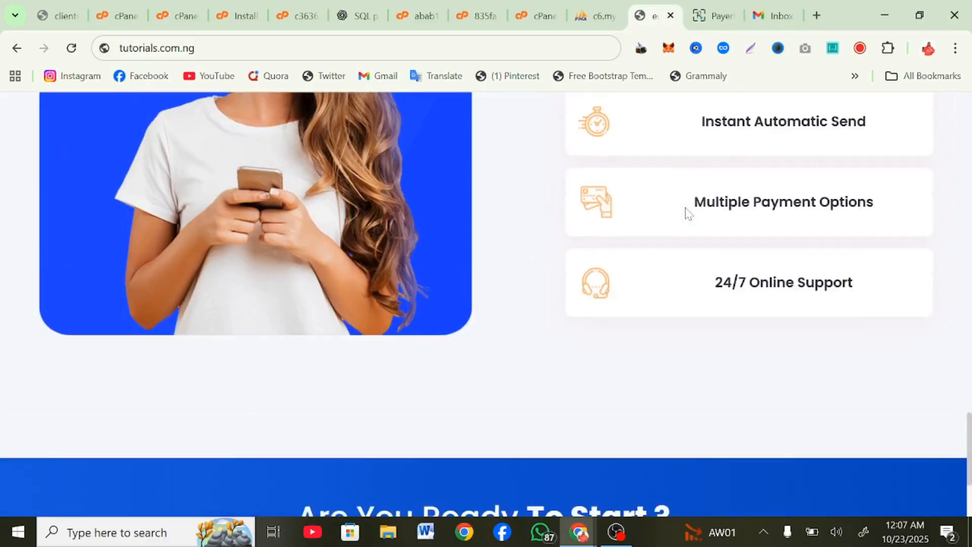
pyautogui.scroll(8, 685, 213)
pyautogui.scroll(-12, 686, 212)
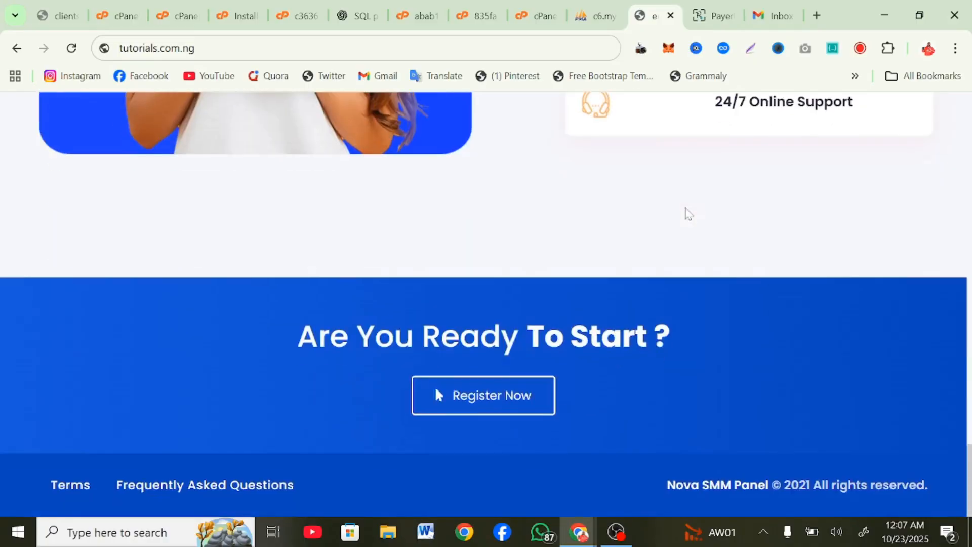
pyautogui.scroll(15, 687, 213)
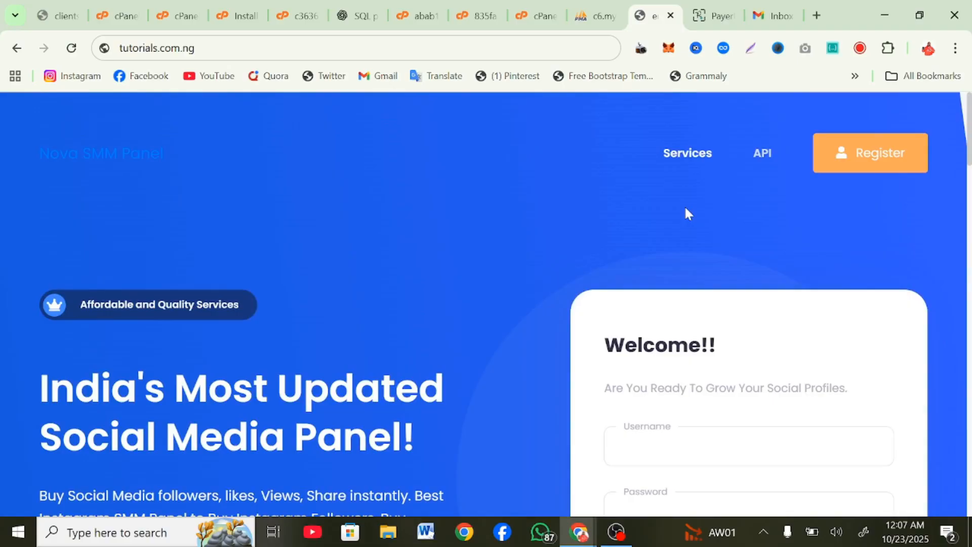
pyautogui.scroll(-7, 686, 213)
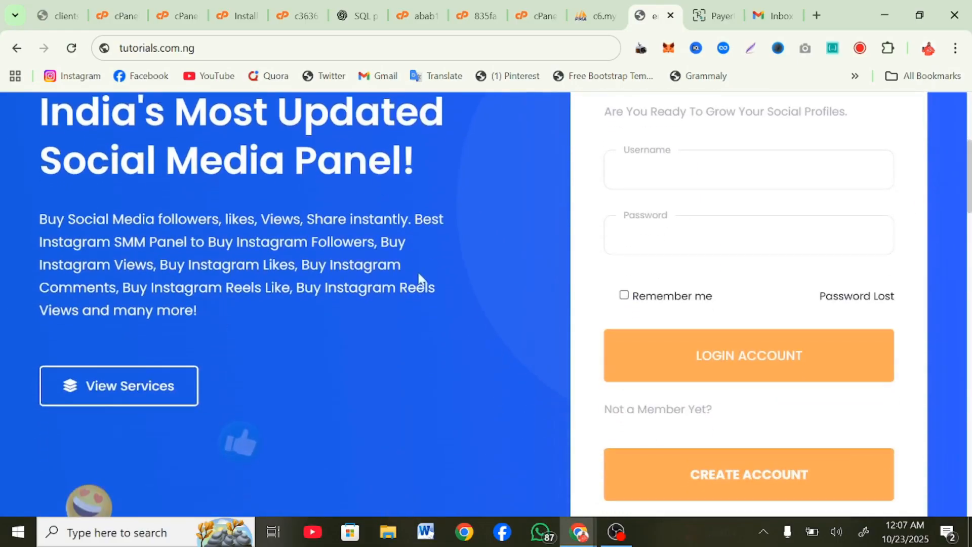
pyautogui.scroll(-20, 58, 337)
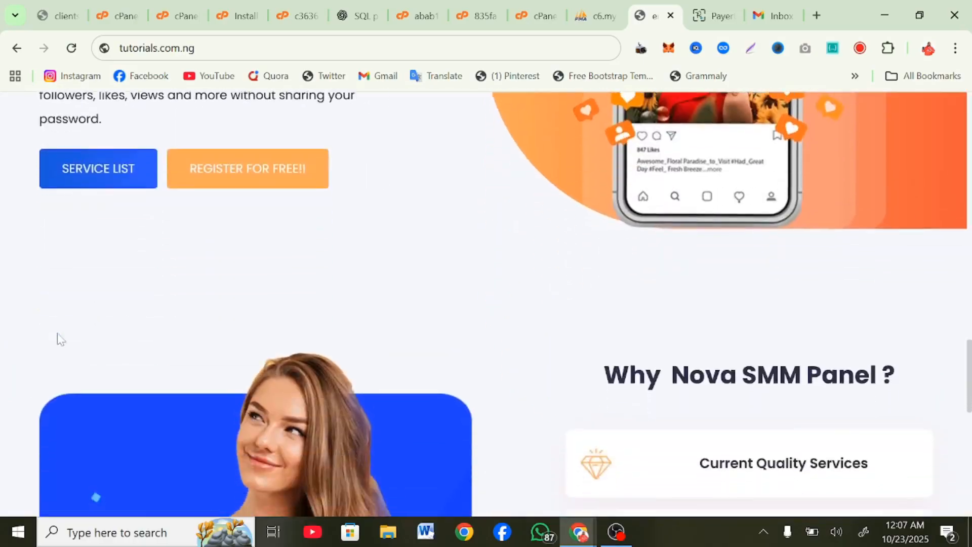
pyautogui.scroll(-2, 58, 338)
pyautogui.scroll(20, 58, 338)
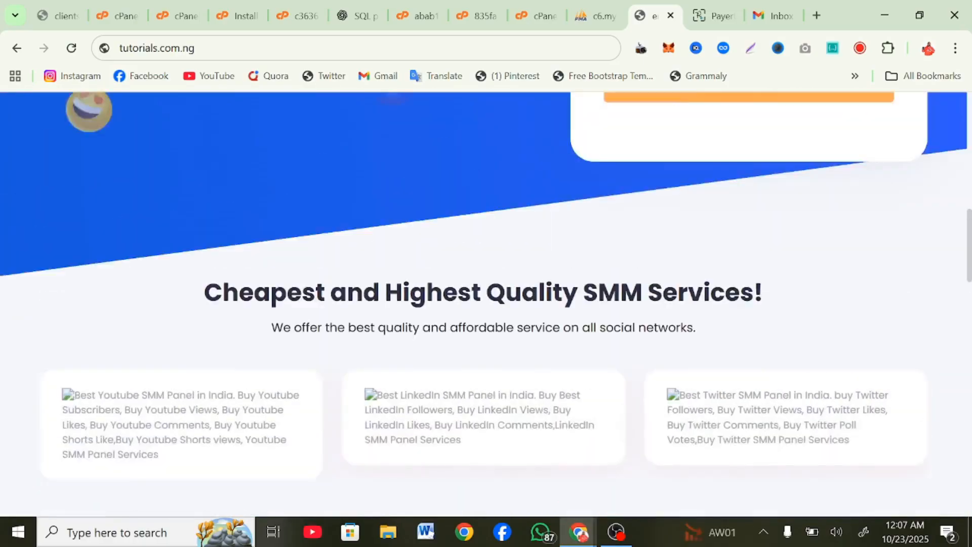
pyautogui.scroll(-16, 611, 435)
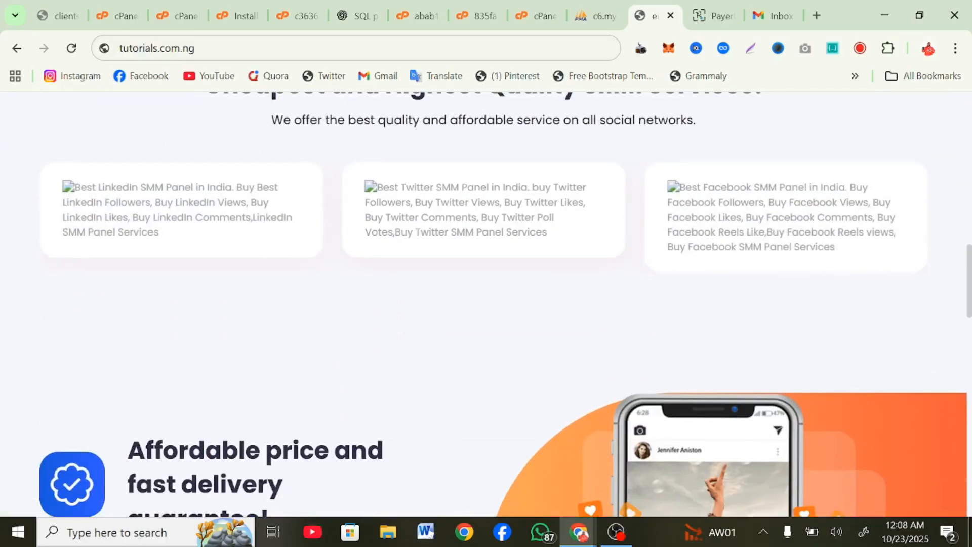
pyautogui.scroll(-5, 662, 202)
pyautogui.scroll(-8, 661, 202)
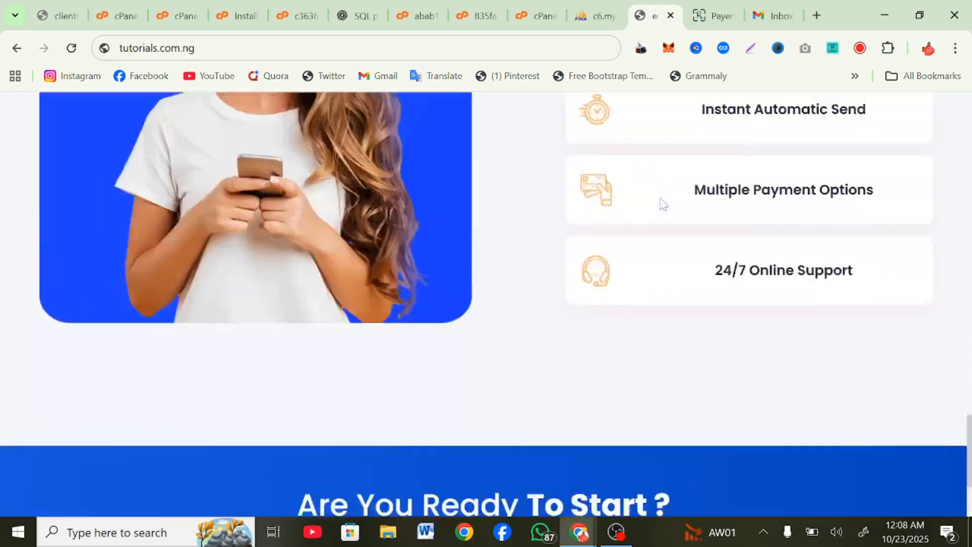
pyautogui.scroll(9, 661, 202)
pyautogui.scroll(5, 661, 202)
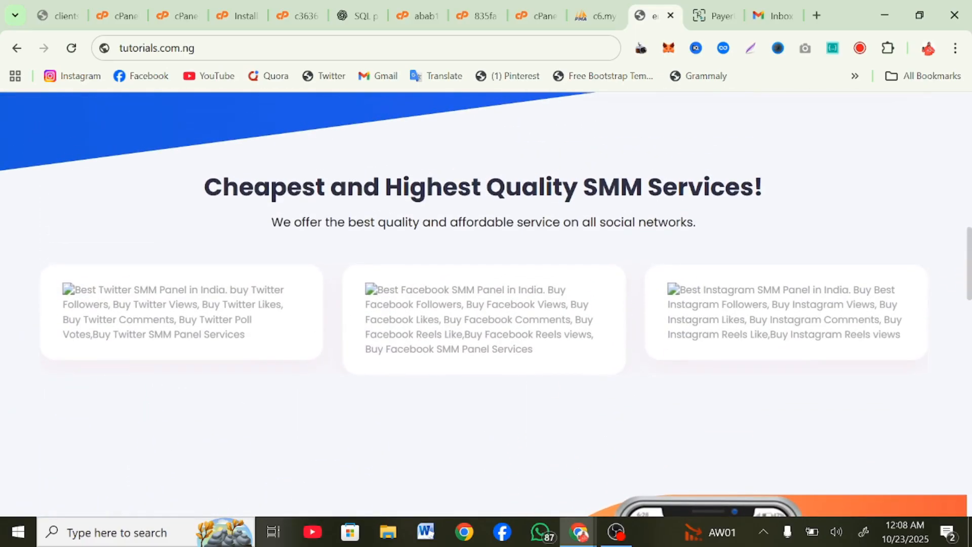
pyautogui.scroll(6, 662, 203)
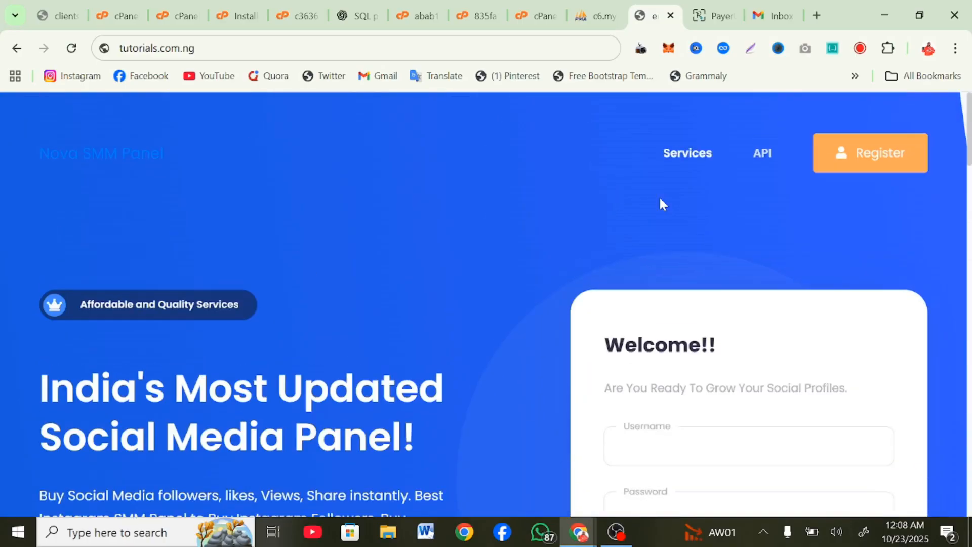